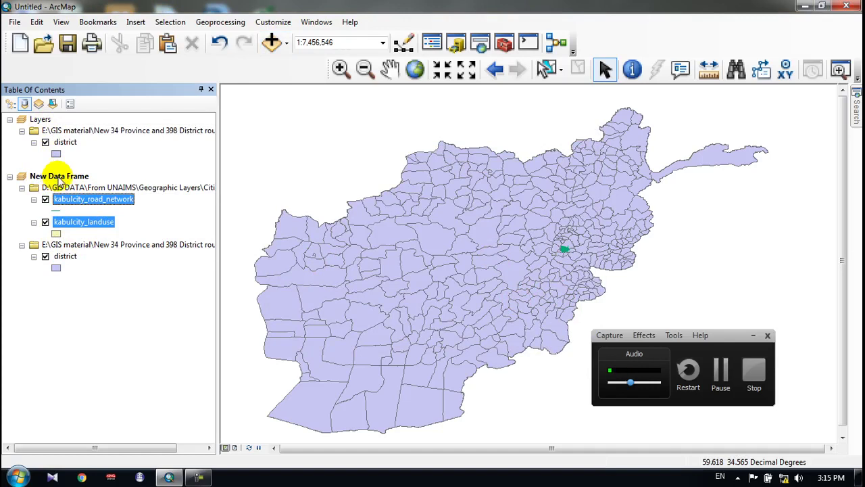
# Activate the Layers data frame, then make New Data Frame the active one again.
pyautogui.rightClick(40, 120)
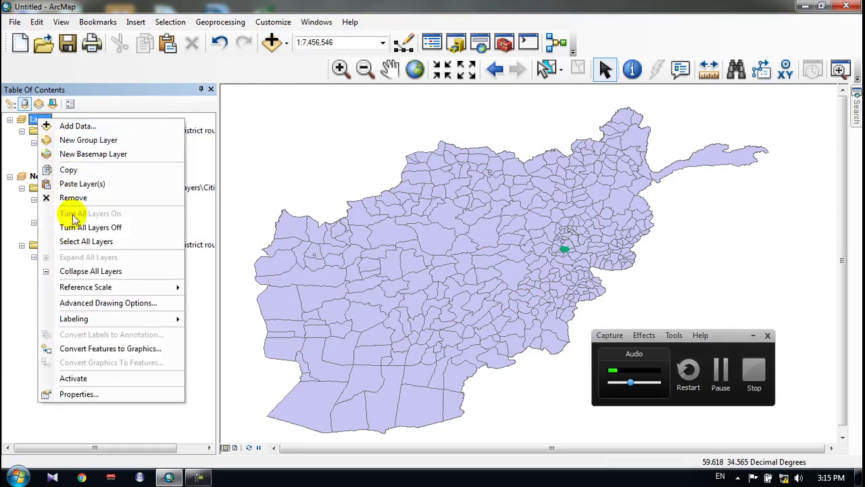
pyautogui.click(89, 378)
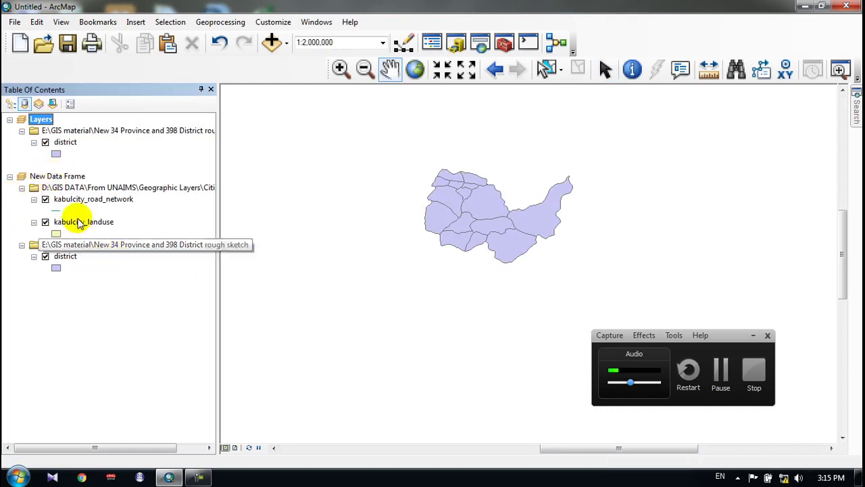
pyautogui.rightClick(49, 175)
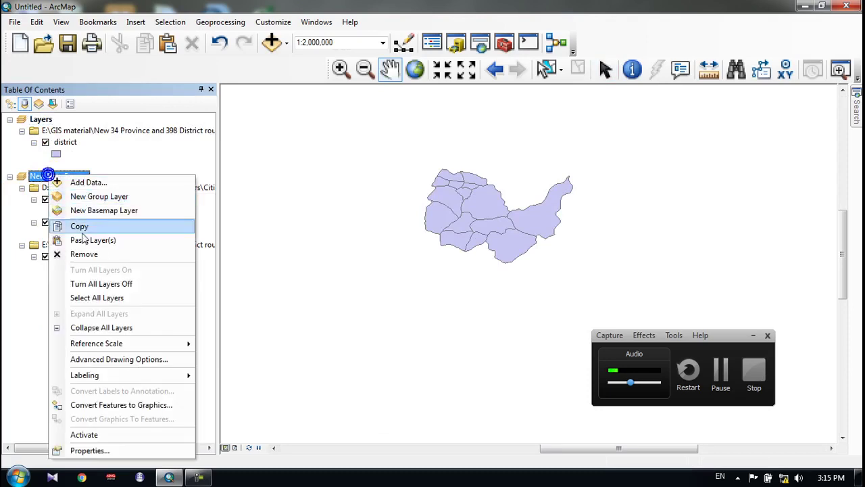
pyautogui.click(86, 434)
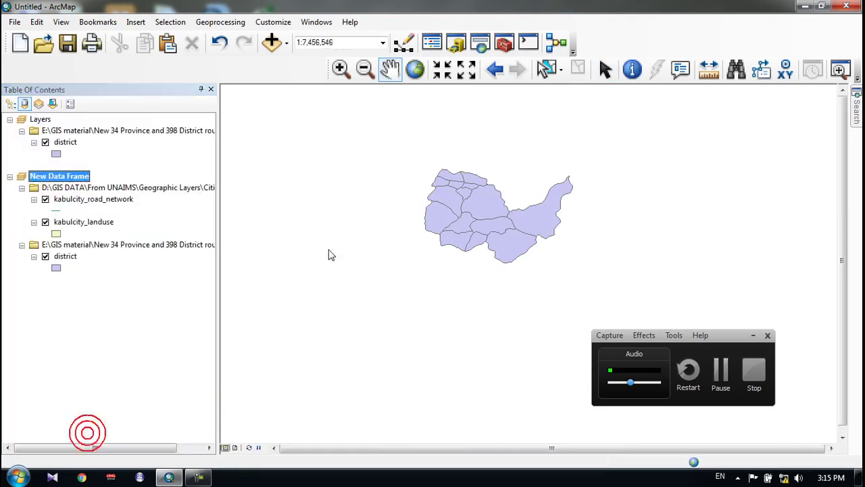
# Examine the Kabul city road network and land use up close in New Data Frame.
pyautogui.scroll(3, 572, 257)
pyautogui.scroll(2, 572, 257)
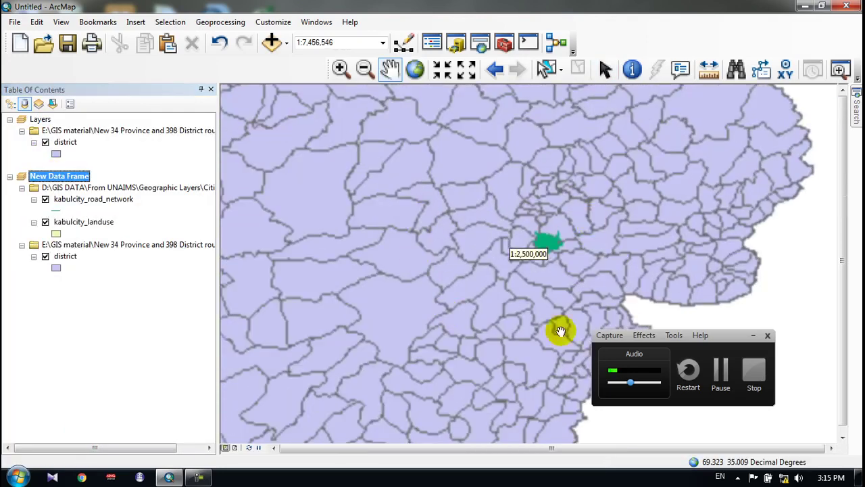
pyautogui.scroll(1, 545, 238)
pyautogui.scroll(10, 545, 237)
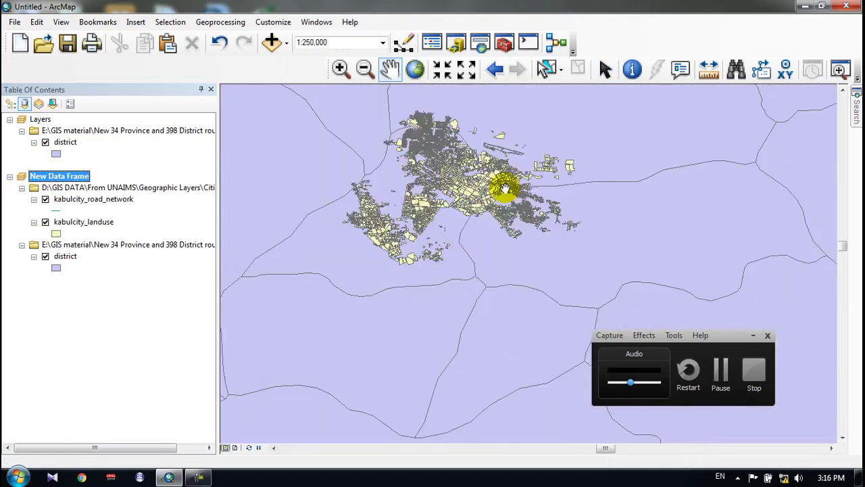
pyautogui.scroll(3, 476, 193)
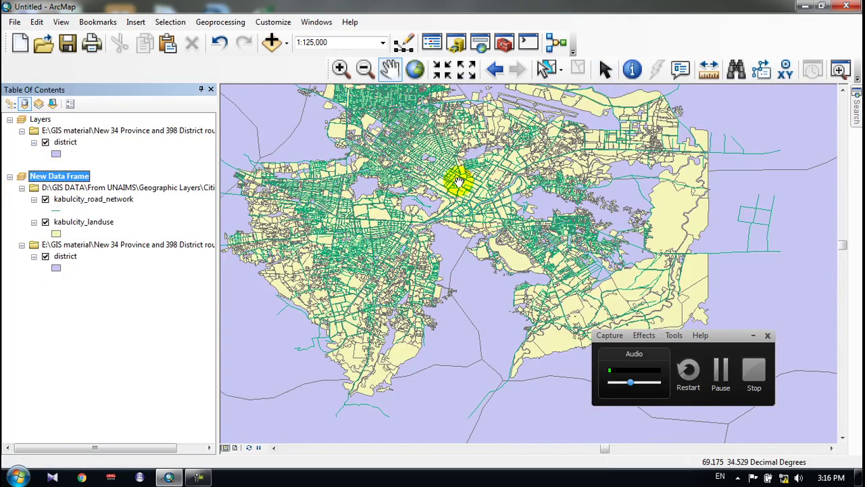
pyautogui.scroll(2, 459, 181)
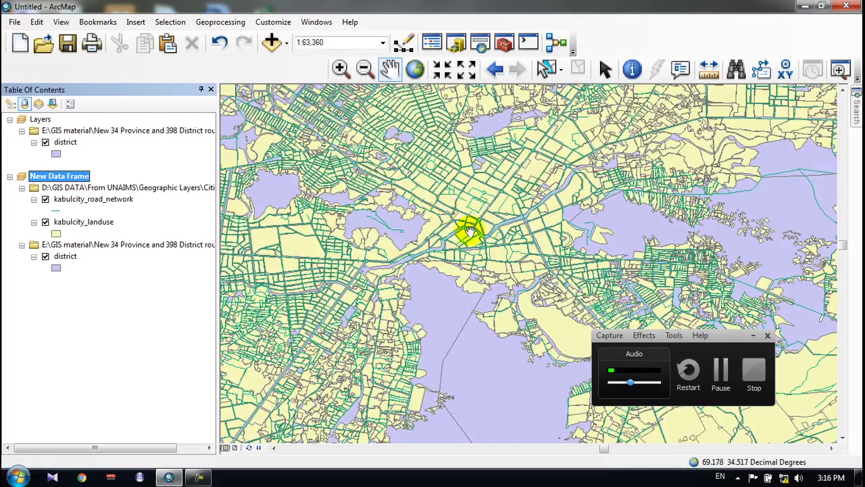
pyautogui.scroll(-3, 441, 233)
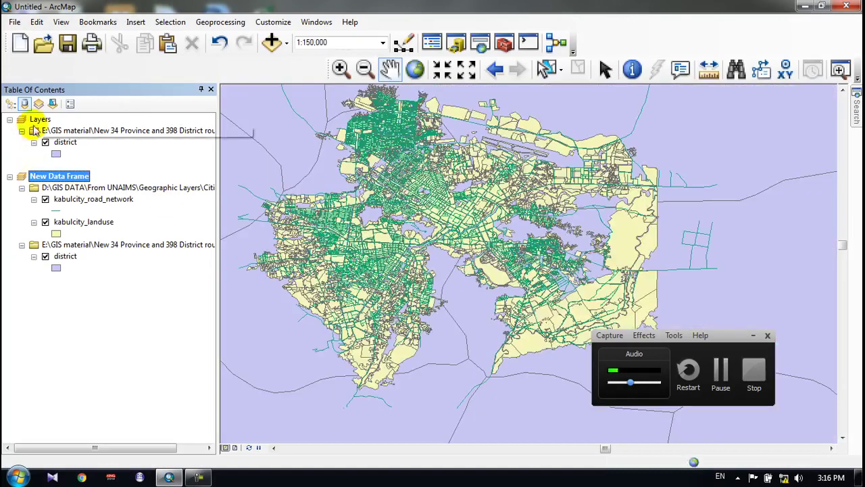
# Activate the Layers data frame to show its district map.
pyautogui.click(41, 119)
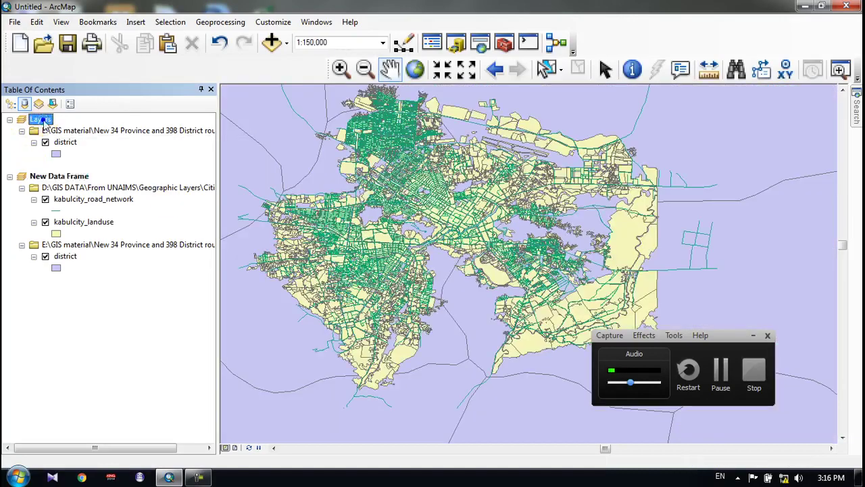
pyautogui.rightClick(42, 120)
pyautogui.click(89, 376)
pyautogui.click(532, 223)
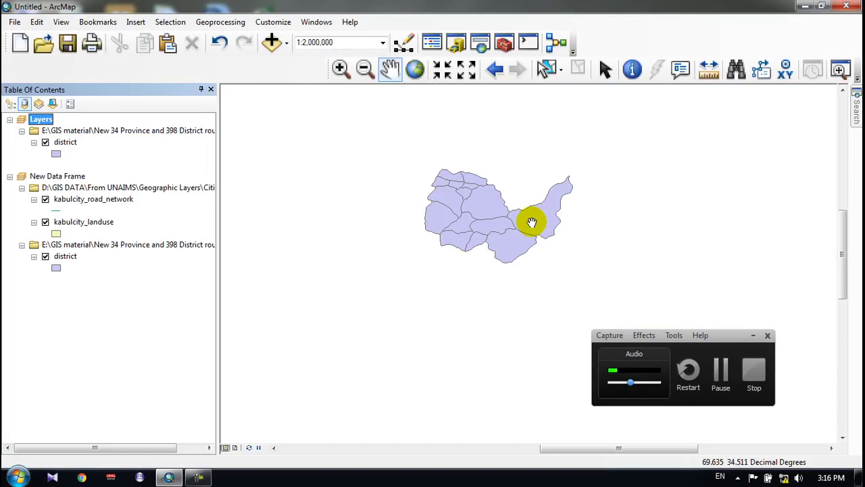
# Switch to layout view and move the Kabul city data frame off the page, beside its left edge.
pyautogui.click(236, 448)
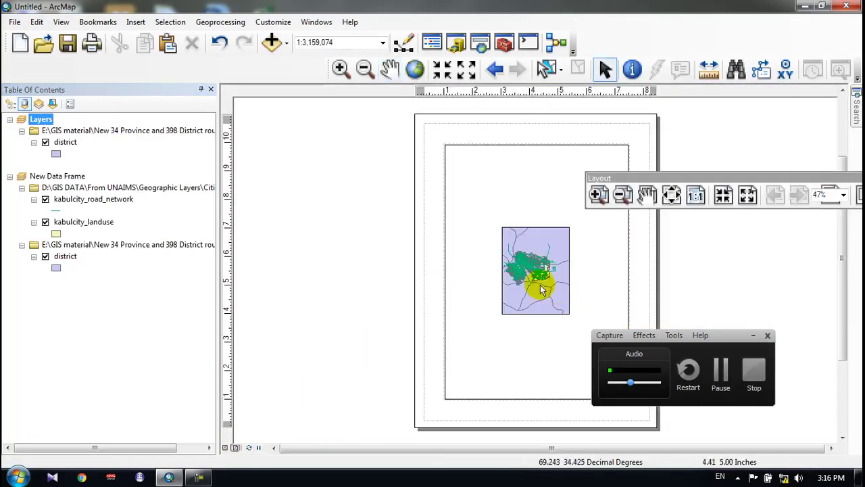
pyautogui.moveTo(540, 280); pyautogui.dragTo(345, 250)
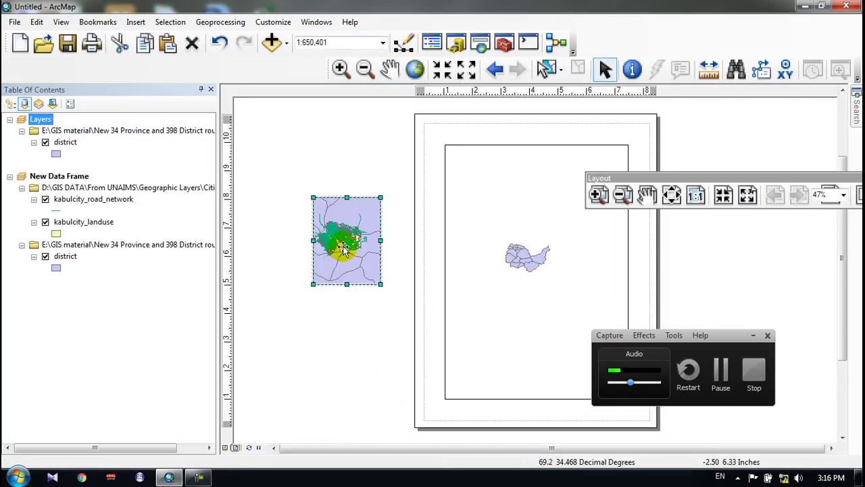
# Select the Layers frame on the layout, then make the Kabul city frame active and clear the selection.
pyautogui.click(563, 257)
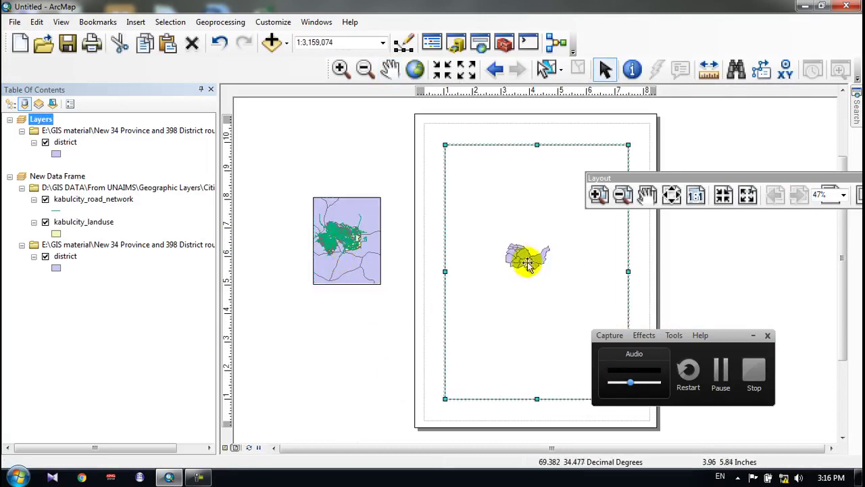
pyautogui.click(39, 122)
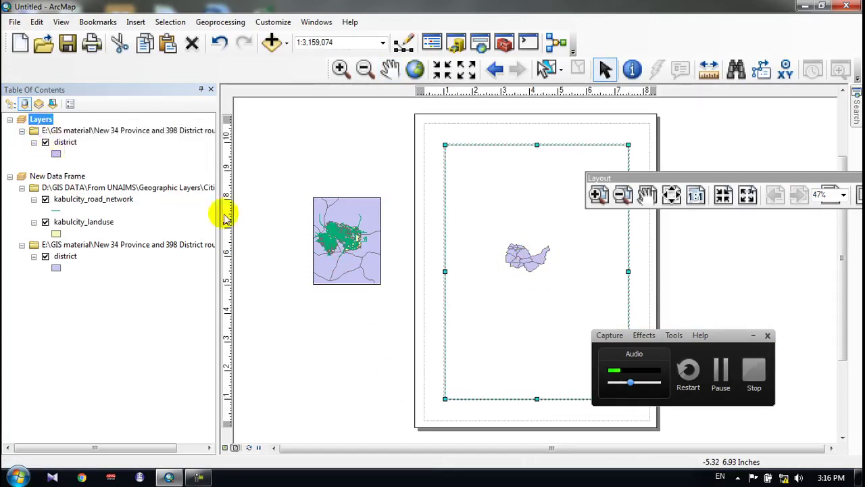
pyautogui.click(329, 234)
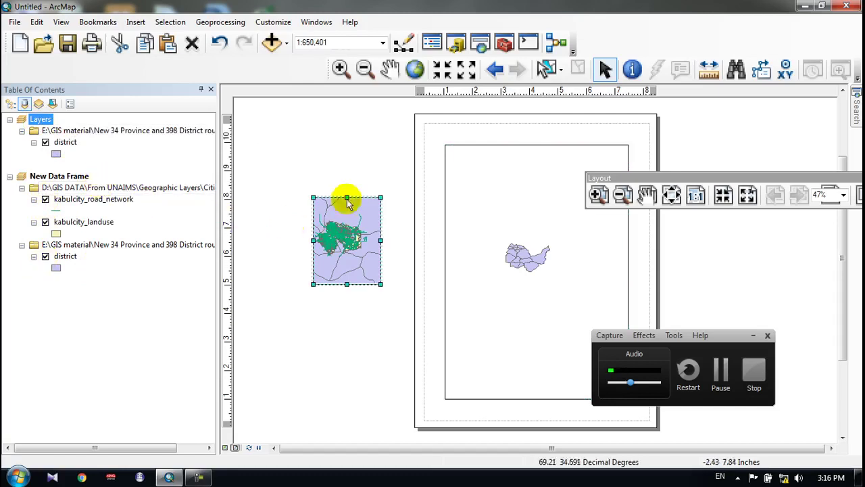
pyautogui.click(340, 167)
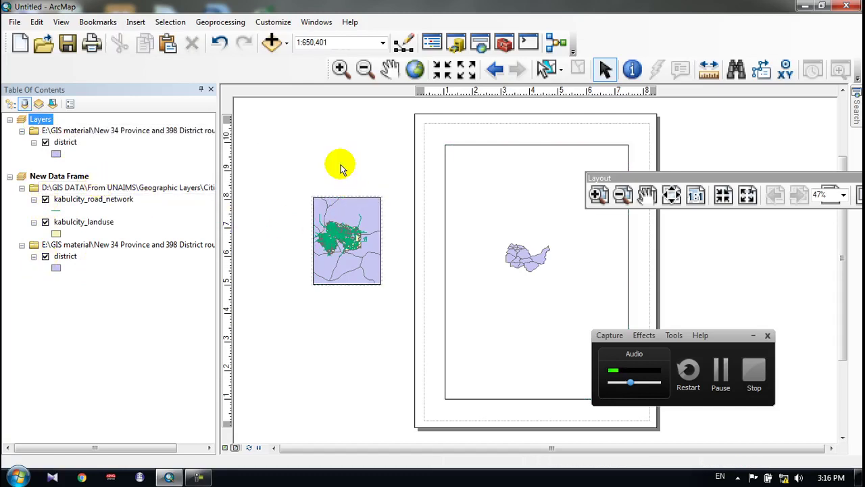
# Return to data view and start an edit session on the kabulcity_road_network layer, continuing past the spatial reference warnings.
pyautogui.click(226, 447)
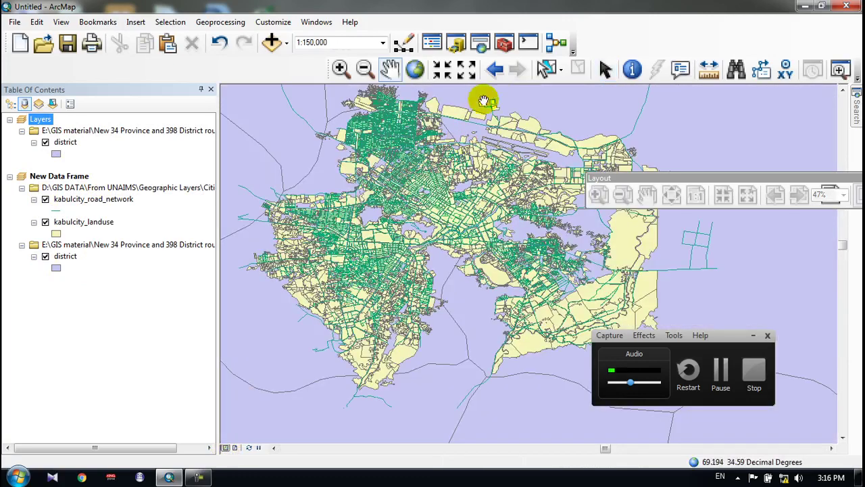
pyautogui.scroll(-5, 328, 301)
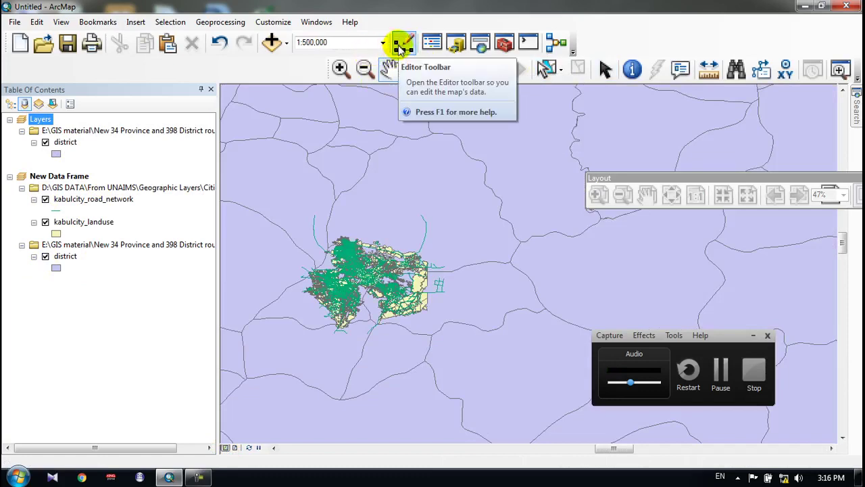
pyautogui.click(400, 47)
pyautogui.click(356, 100)
pyautogui.click(366, 116)
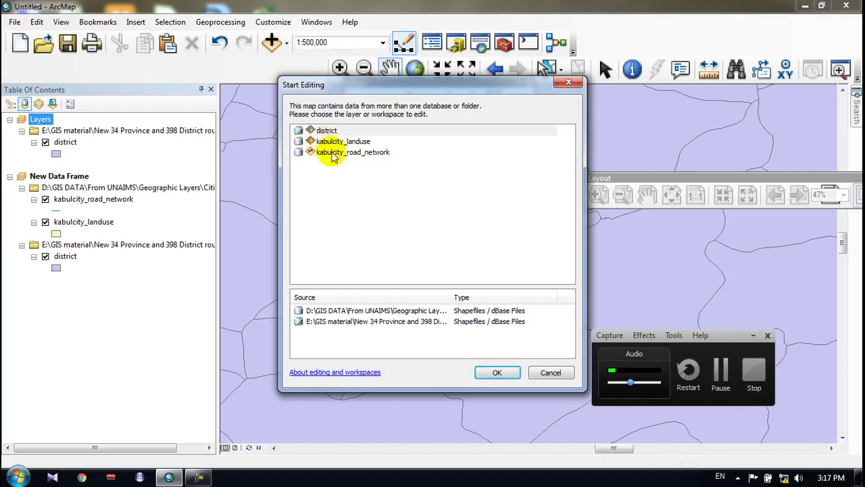
pyautogui.click(329, 154)
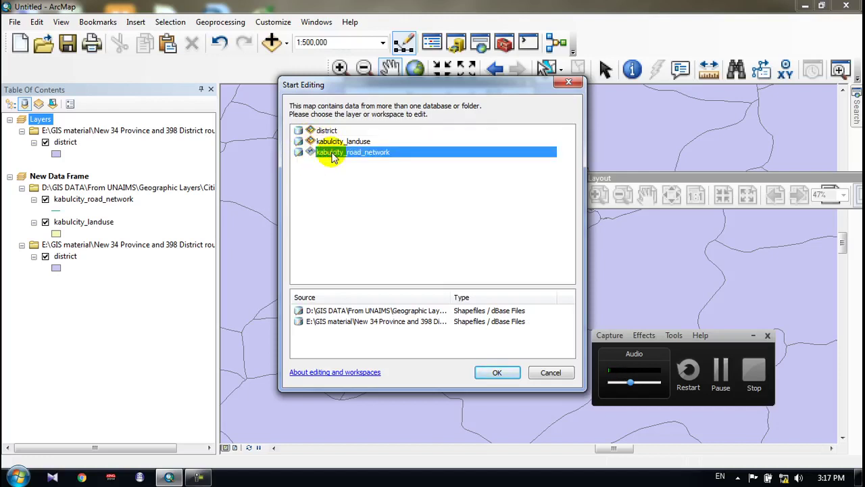
pyautogui.click(498, 373)
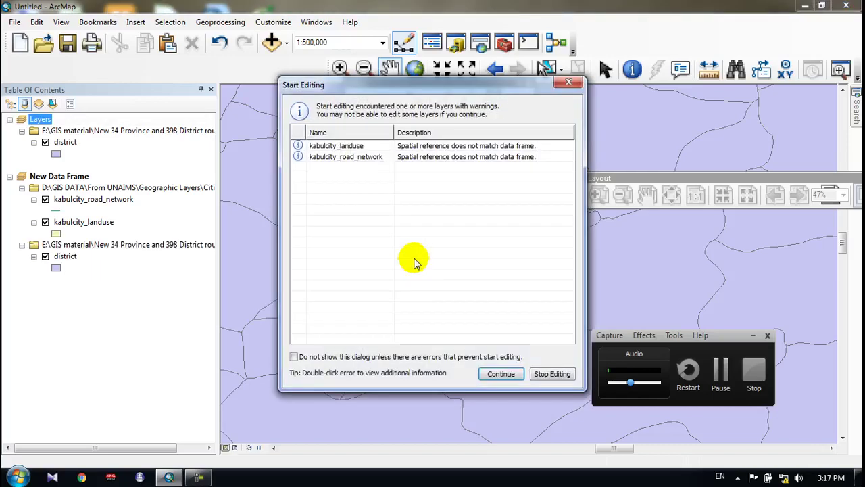
pyautogui.click(500, 374)
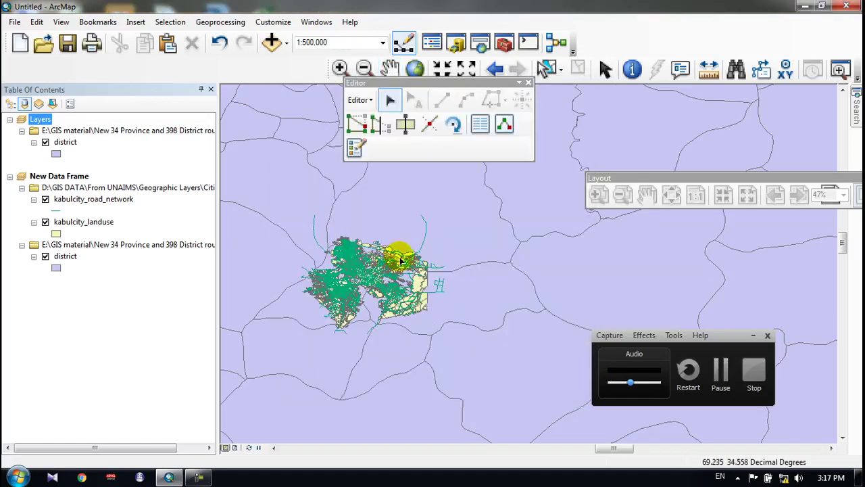
# Show the feature creation templates for the layers being edited and shift the floating Layout toolbar slightly.
pyautogui.scroll(2, 424, 270)
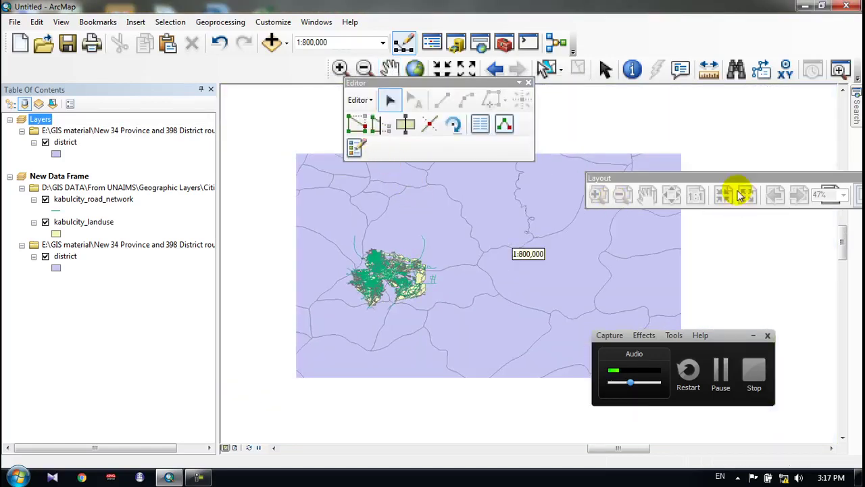
pyautogui.click(355, 146)
pyautogui.moveTo(773, 185); pyautogui.dragTo(756, 213)
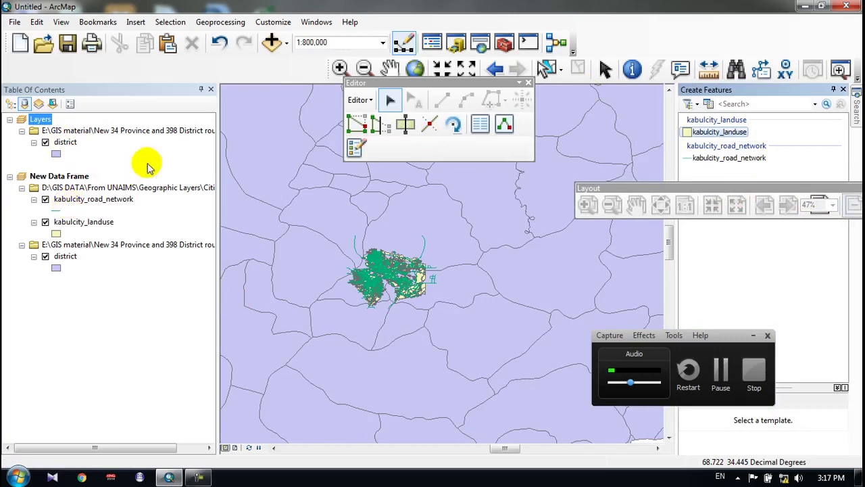
# Fit the whole country into New Data Frame at a scale of 1:12,500,000 and switch to layout view.
pyautogui.scroll(5, 521, 314)
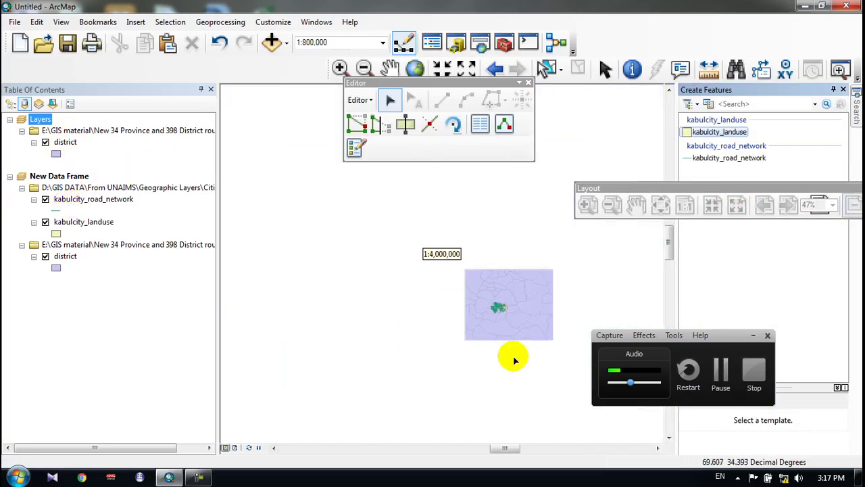
pyautogui.scroll(1, 452, 264)
pyautogui.scroll(2, 452, 264)
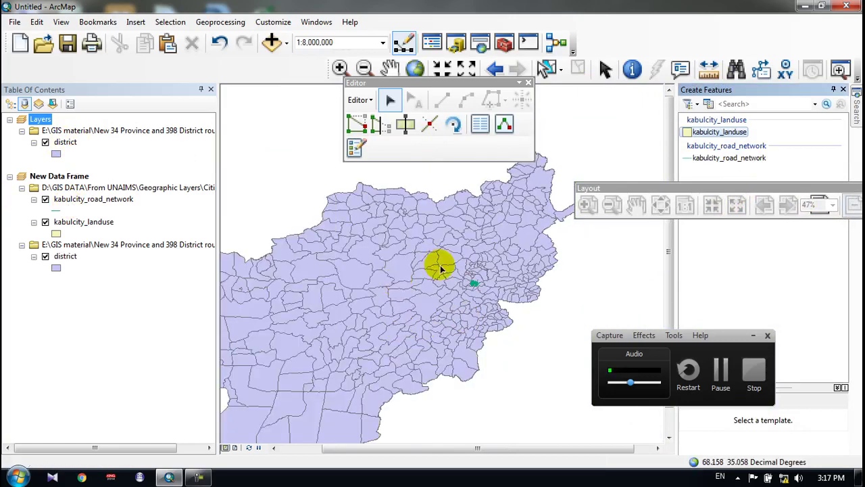
pyautogui.scroll(2, 441, 264)
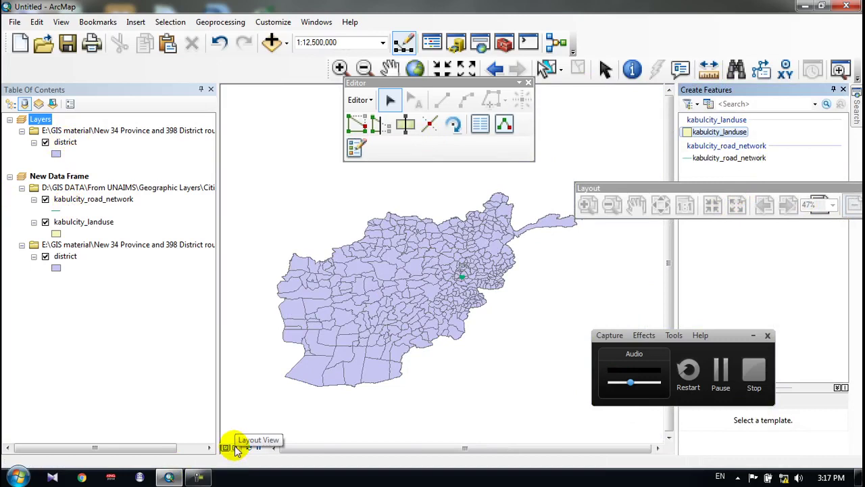
pyautogui.click(235, 449)
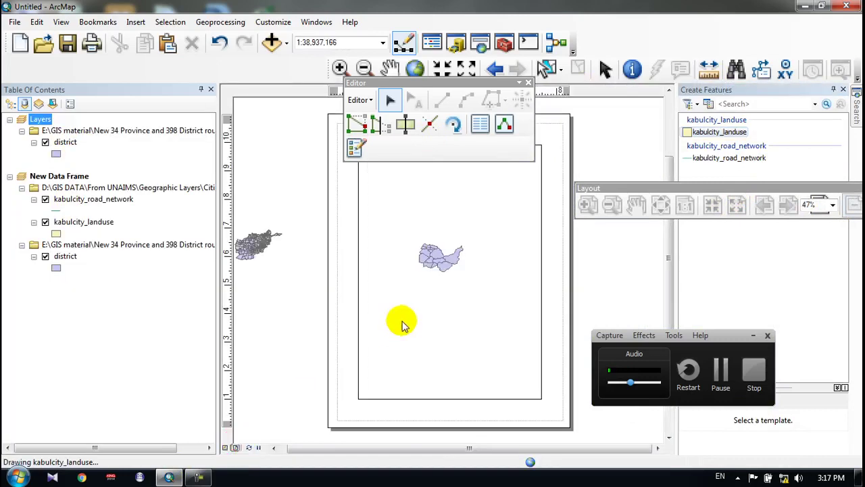
# Narrow the table of contents and zoom the layout to 17% so the page and the off-page frame both fit.
pyautogui.scroll(3, 243, 152)
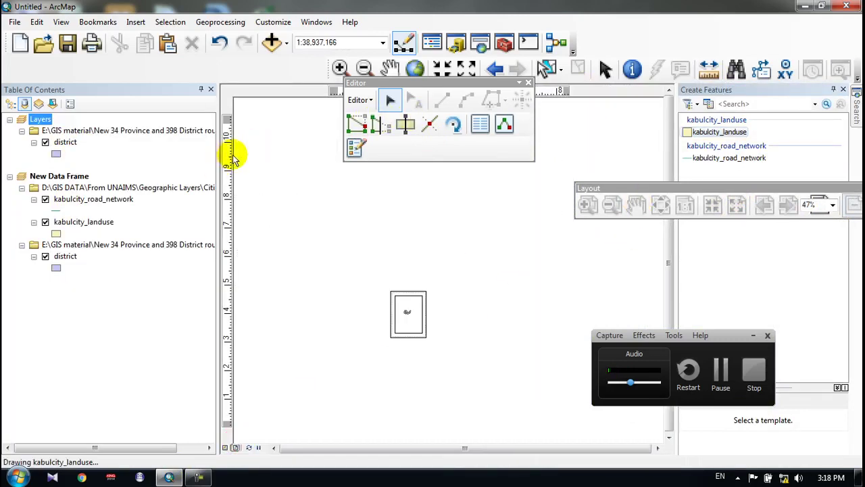
pyautogui.moveTo(216, 155); pyautogui.dragTo(111, 143)
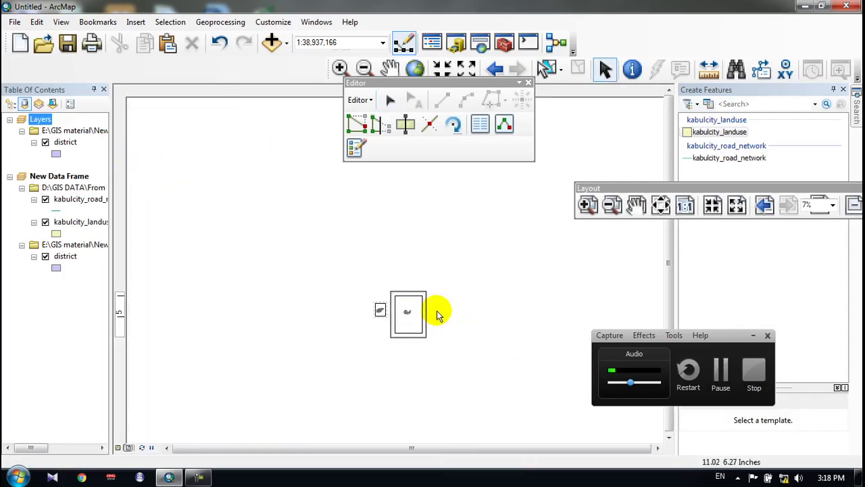
pyautogui.scroll(-3, 438, 313)
pyautogui.scroll(1, 425, 313)
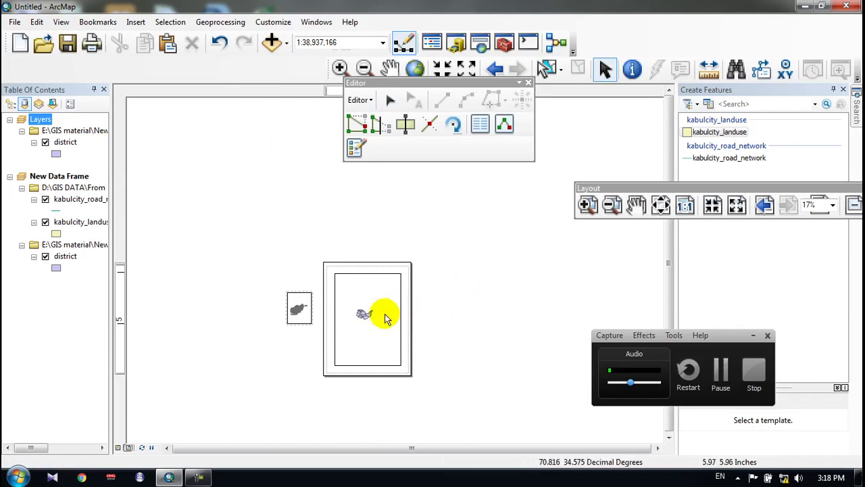
# In the page and print setup, stop using the printer paper settings and choose the A0 standard page size.
pyautogui.click(14, 22)
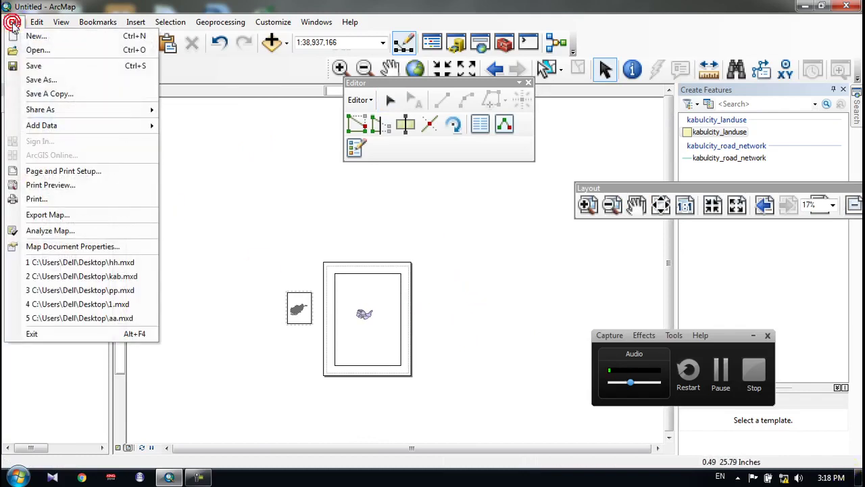
pyautogui.click(46, 172)
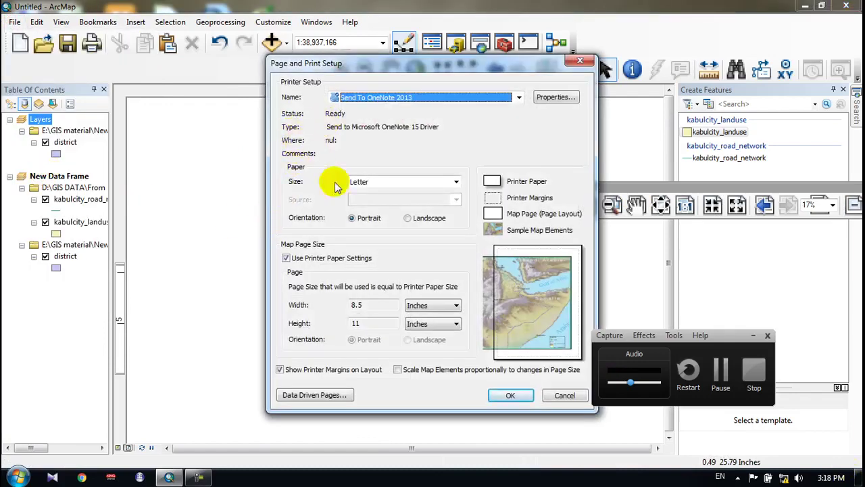
pyautogui.click(287, 258)
pyautogui.click(451, 286)
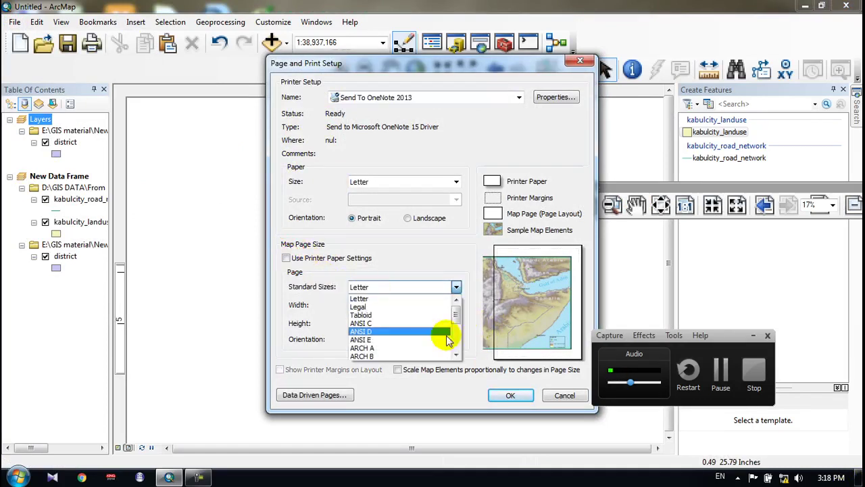
pyautogui.moveTo(456, 311); pyautogui.dragTo(455, 338)
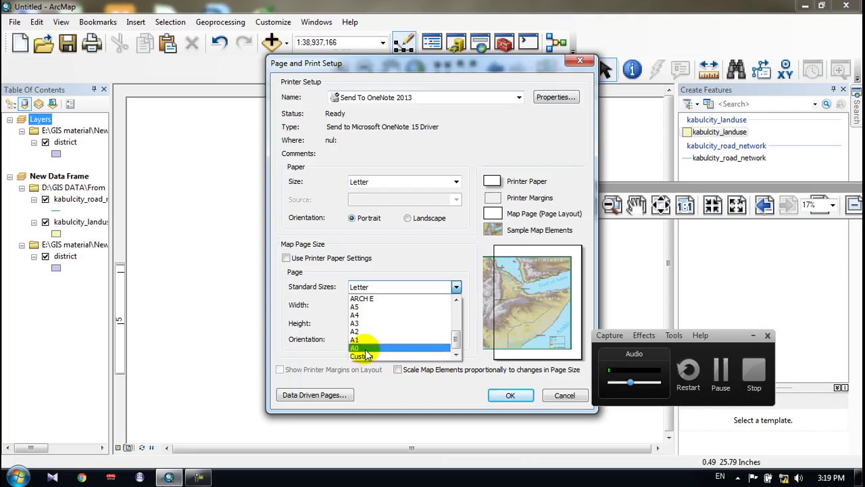
pyautogui.click(364, 349)
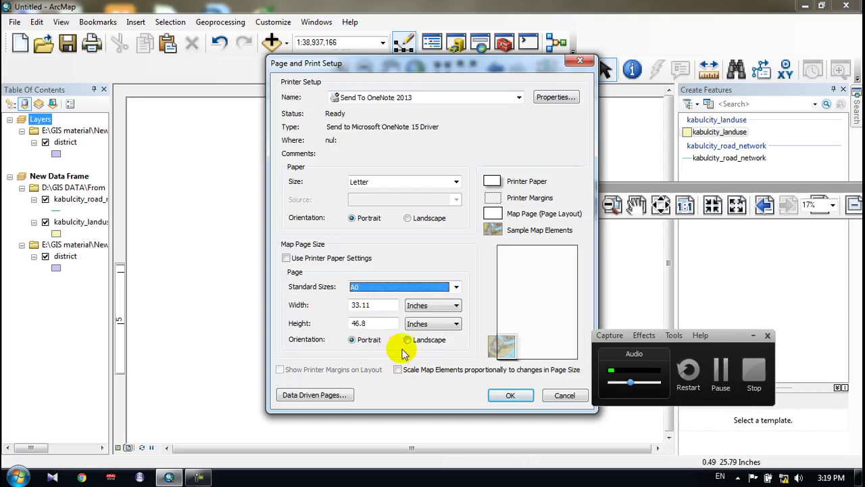
# Set the page width and height units to centimeters and the page orientation to landscape, and apply the setup.
pyautogui.click(431, 305)
pyautogui.click(427, 330)
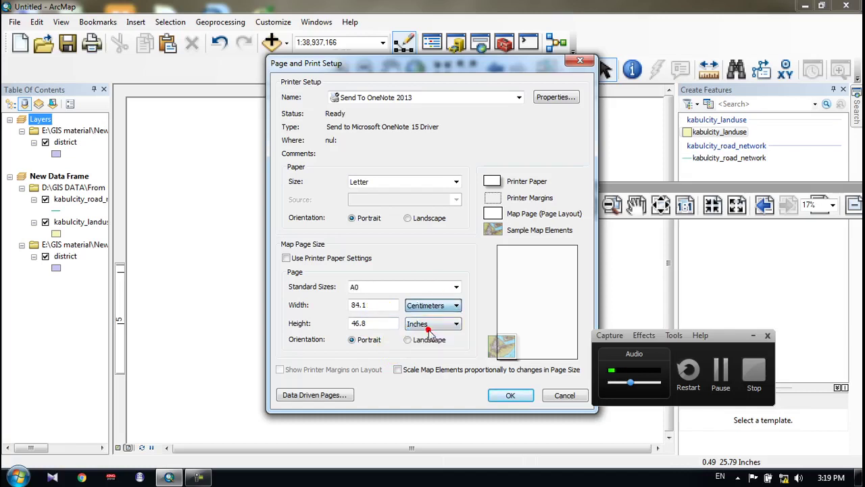
pyautogui.click(430, 324)
pyautogui.click(428, 348)
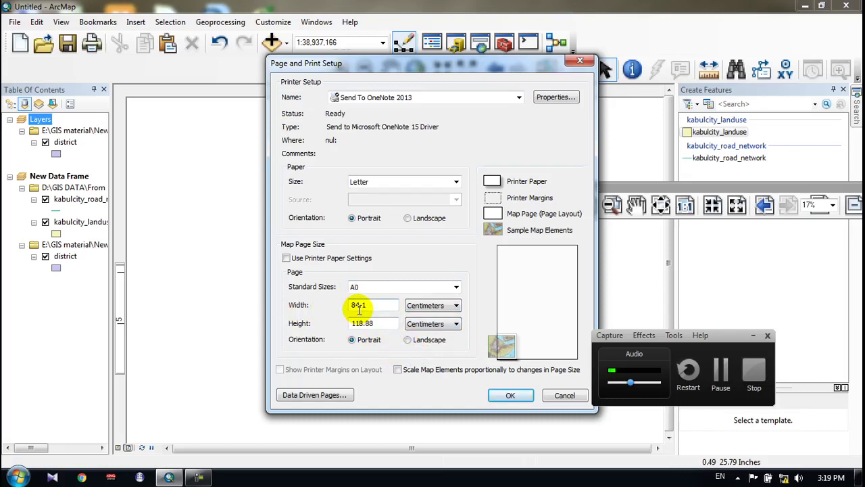
pyautogui.click(408, 340)
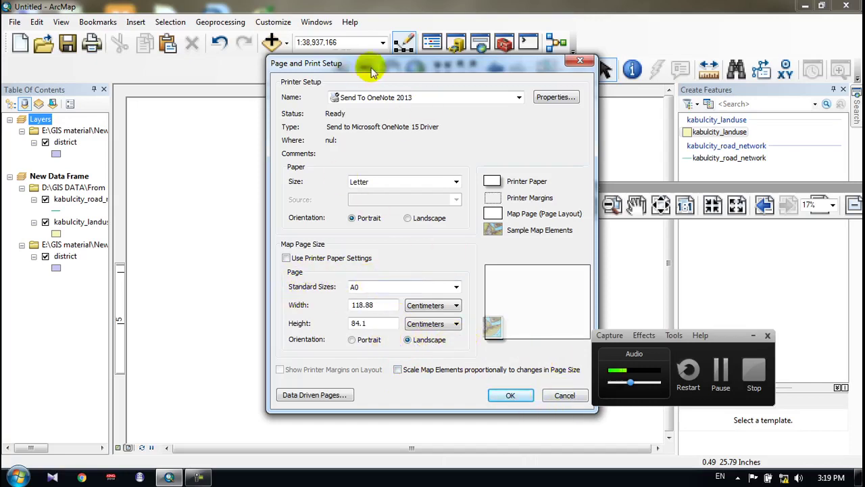
pyautogui.click(511, 396)
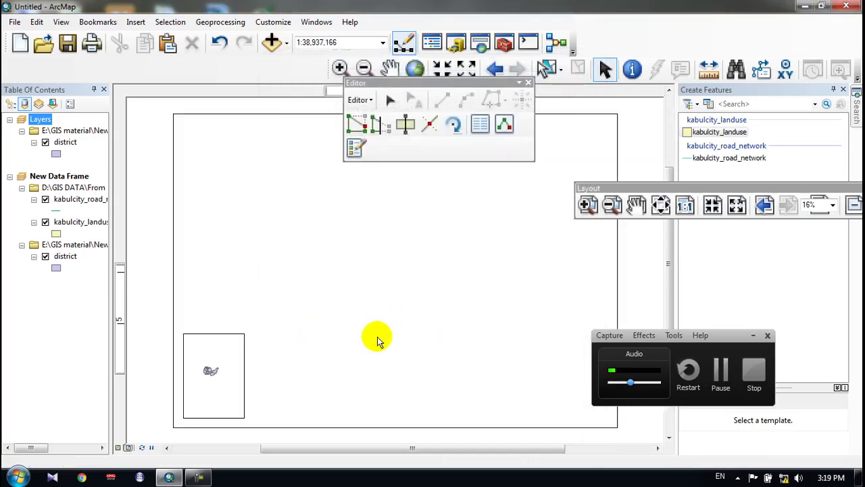
# Close the feature creation pane and move the floating Layout toolbar fully into view beside the Editor toolbar.
pyautogui.click(842, 90)
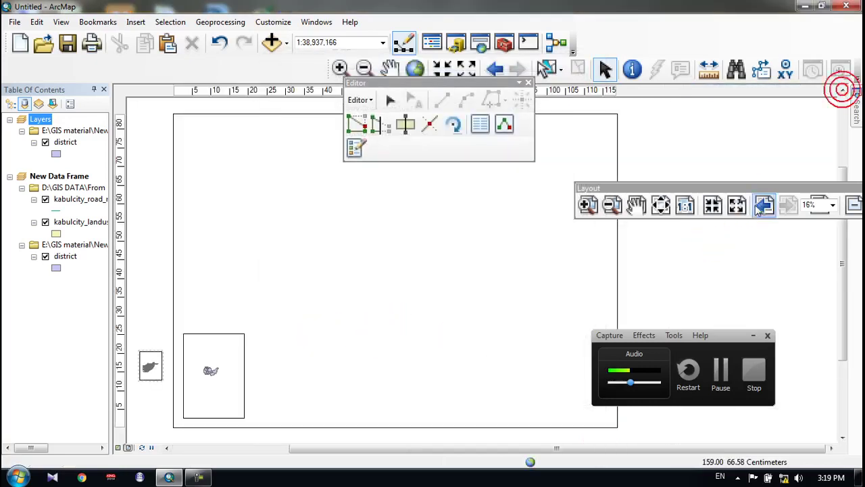
pyautogui.moveTo(788, 188); pyautogui.dragTo(706, 132)
pyautogui.moveTo(382, 347); pyautogui.dragTo(397, 382)
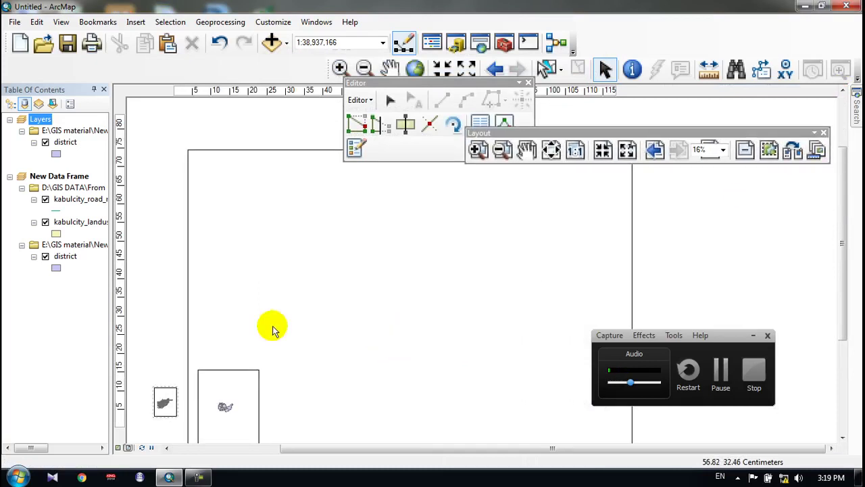
pyautogui.scroll(-3, 757, 222)
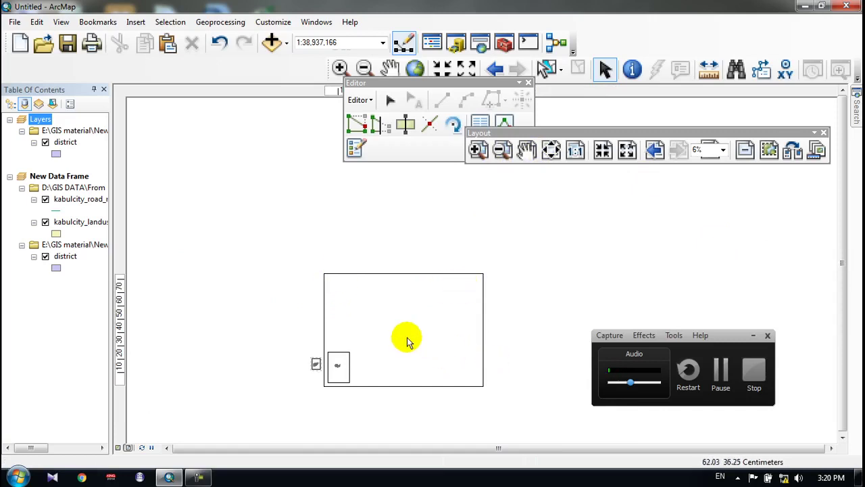
# Move the Layers data frame from the page's lower-left corner to its upper middle and deselect it.
pyautogui.moveTo(338, 367); pyautogui.dragTo(386, 304)
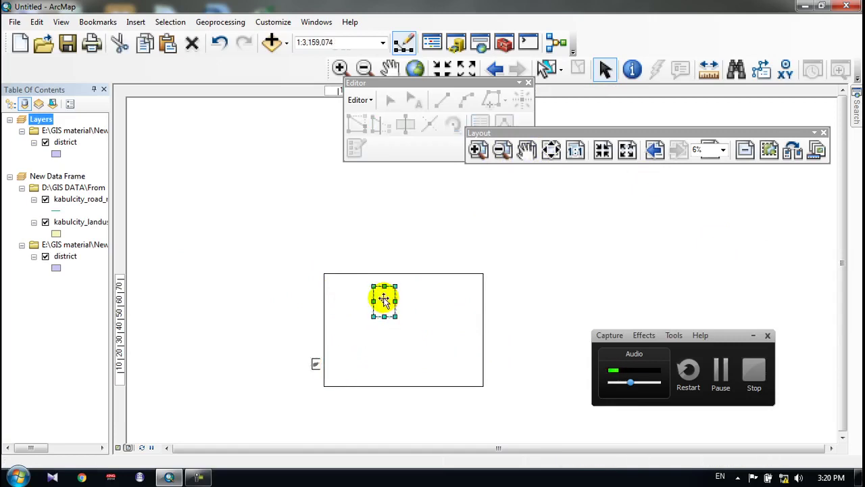
pyautogui.scroll(3, 388, 304)
pyautogui.scroll(-2, 410, 293)
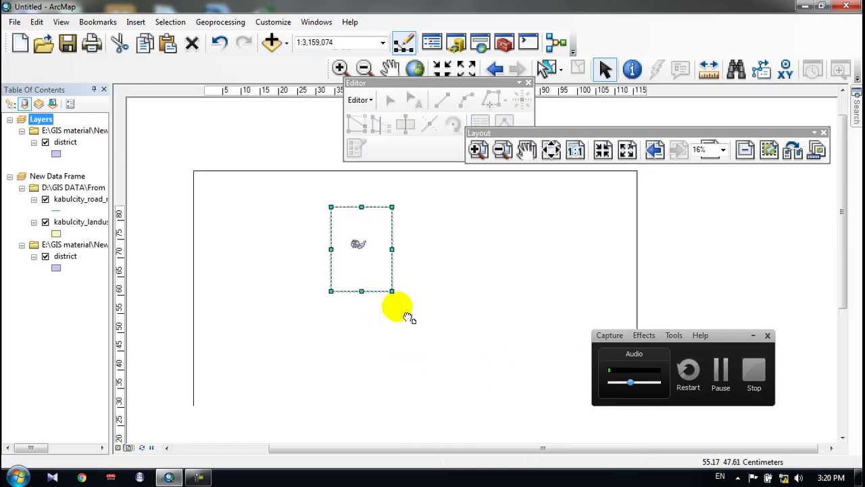
pyautogui.click(178, 251)
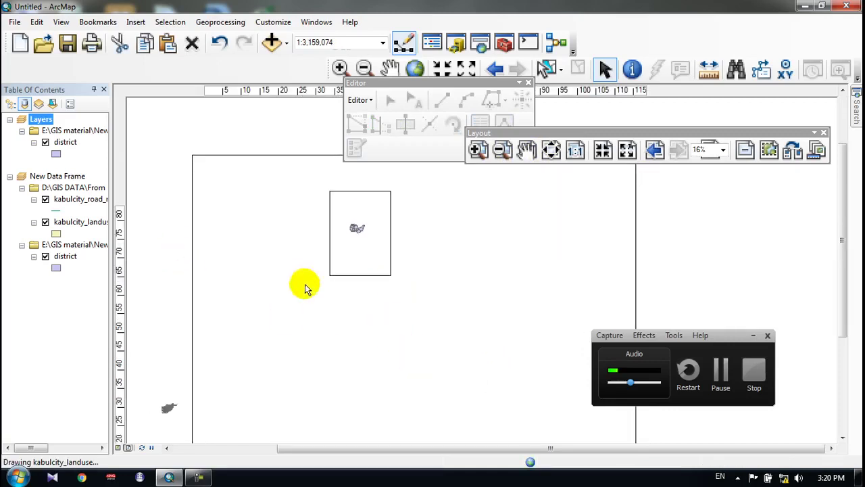
pyautogui.scroll(-4, 362, 321)
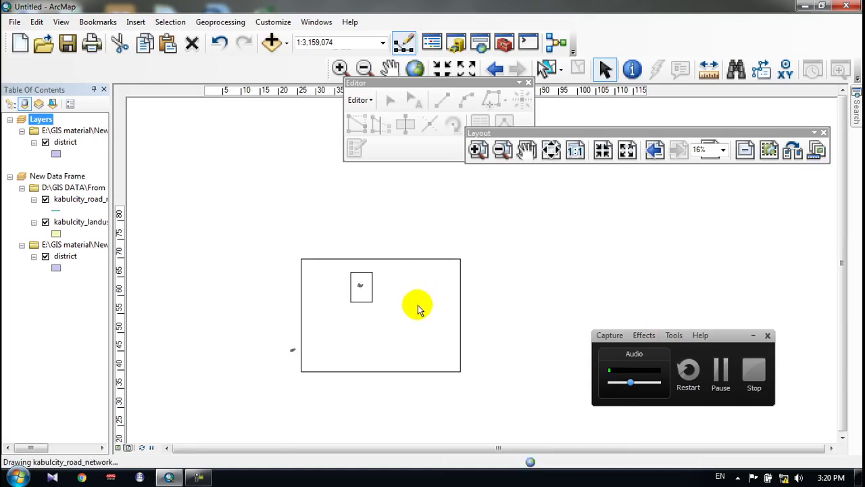
# Enlarge the Layers data frame into a wide rectangle and position it in the upper middle of the page.
pyautogui.click(362, 285)
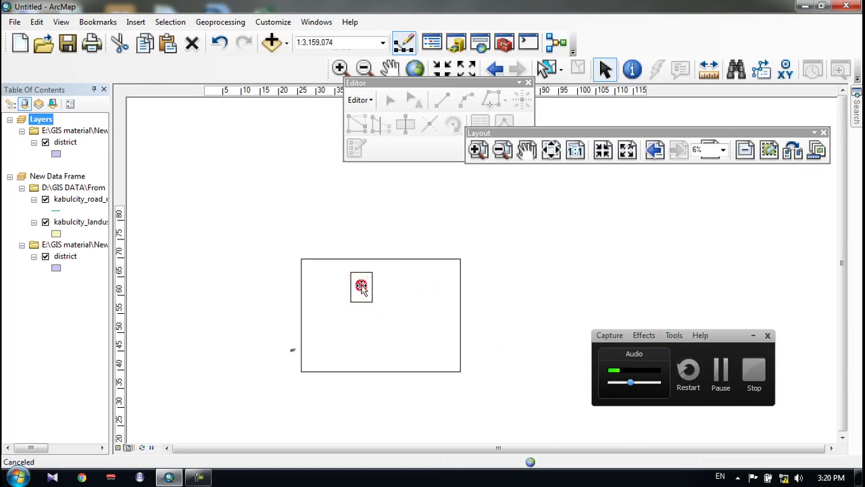
pyautogui.moveTo(360, 286); pyautogui.dragTo(411, 306)
pyautogui.moveTo(358, 311); pyautogui.dragTo(378, 277)
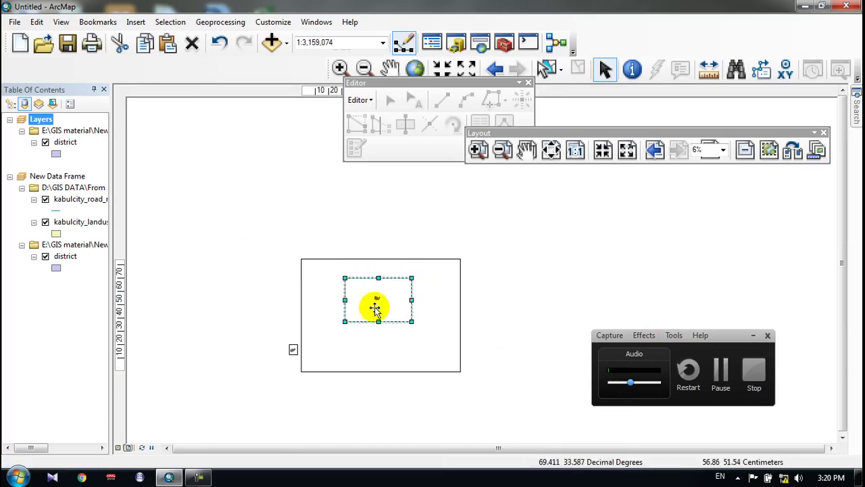
pyautogui.moveTo(377, 320); pyautogui.dragTo(377, 332)
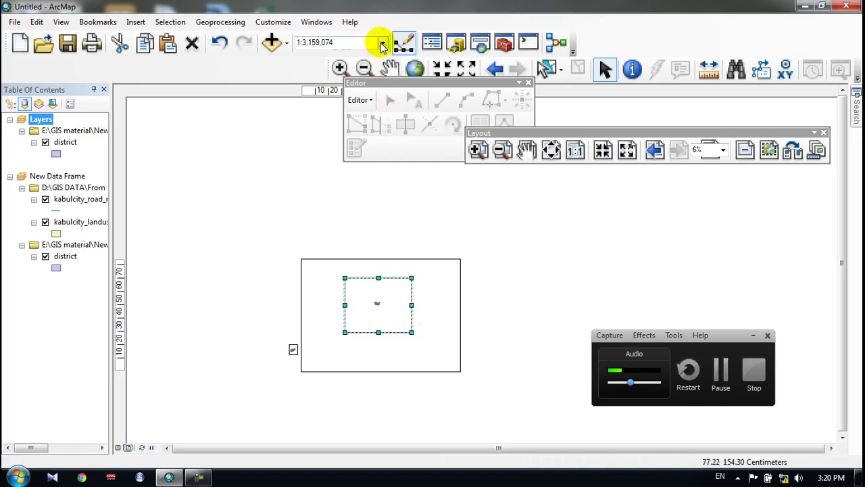
# Set the Layers data frame's map scale to 1:250,000 and pan the districts into the middle of the frame.
pyautogui.click(381, 42)
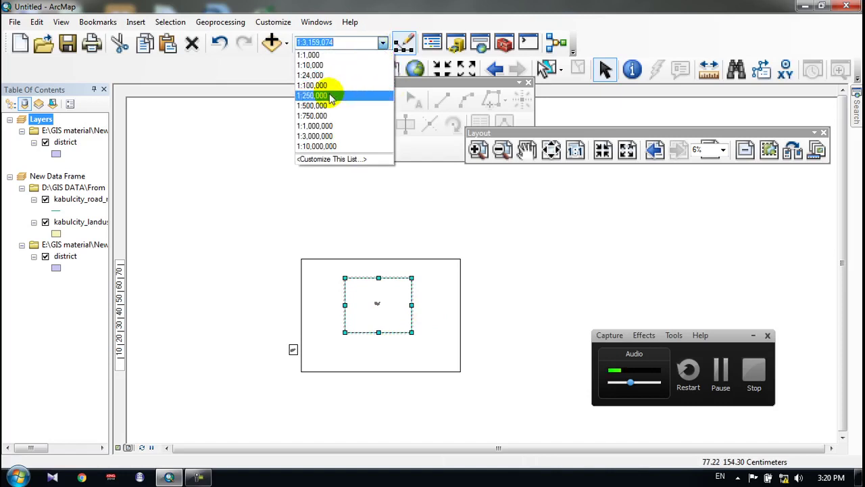
pyautogui.click(331, 97)
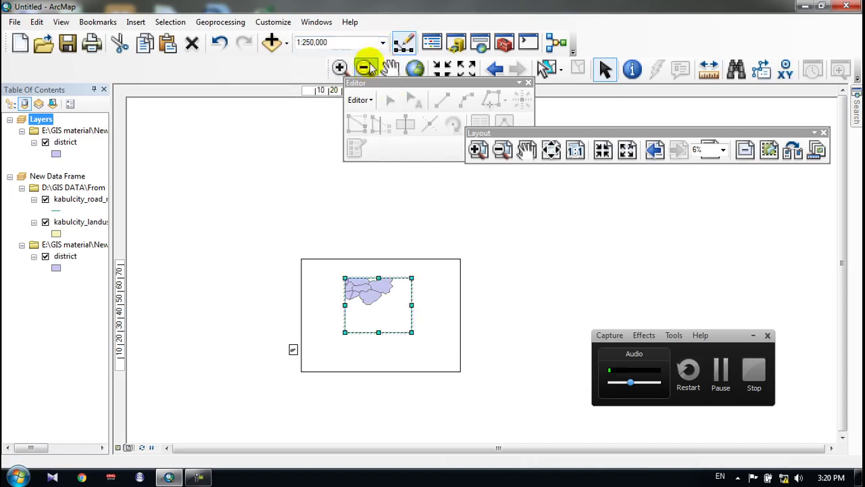
pyautogui.click(390, 68)
pyautogui.moveTo(373, 296); pyautogui.dragTo(386, 309)
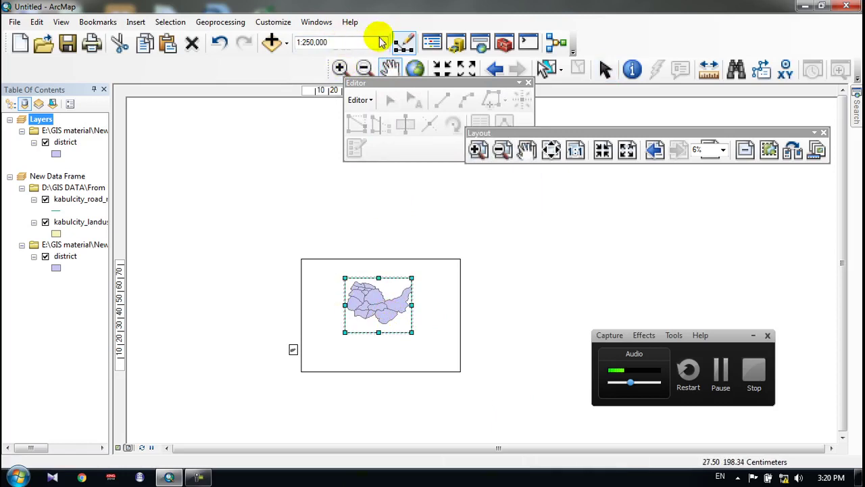
# Try map scales of 1:750,000, 1:1,000,000 and 1:3,000,000 on the frame, ending back at 1:250,000.
pyautogui.click(382, 44)
pyautogui.click(332, 112)
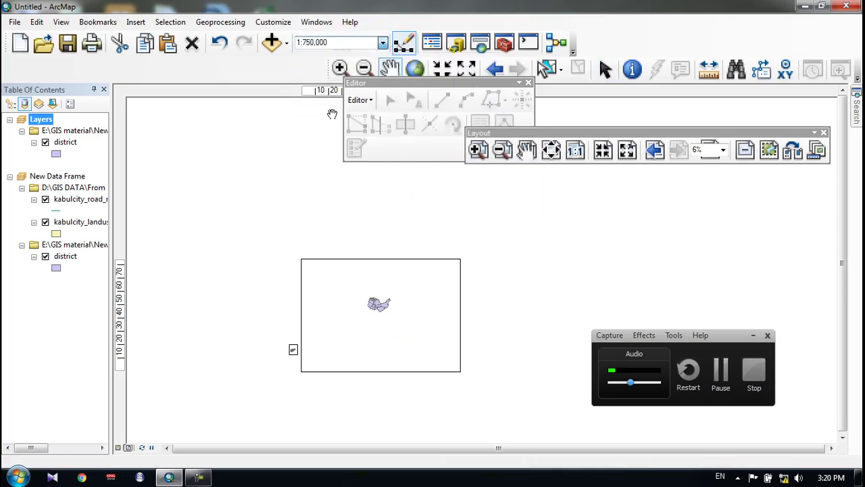
pyautogui.click(382, 42)
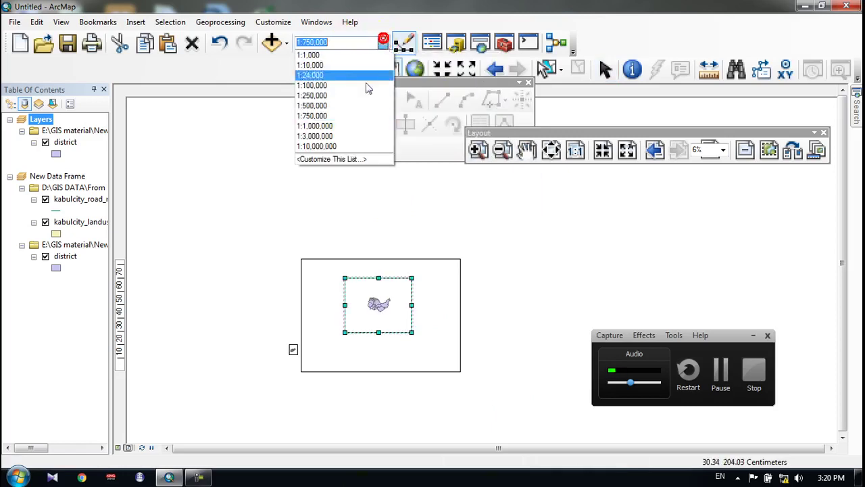
pyautogui.click(334, 123)
pyautogui.click(383, 42)
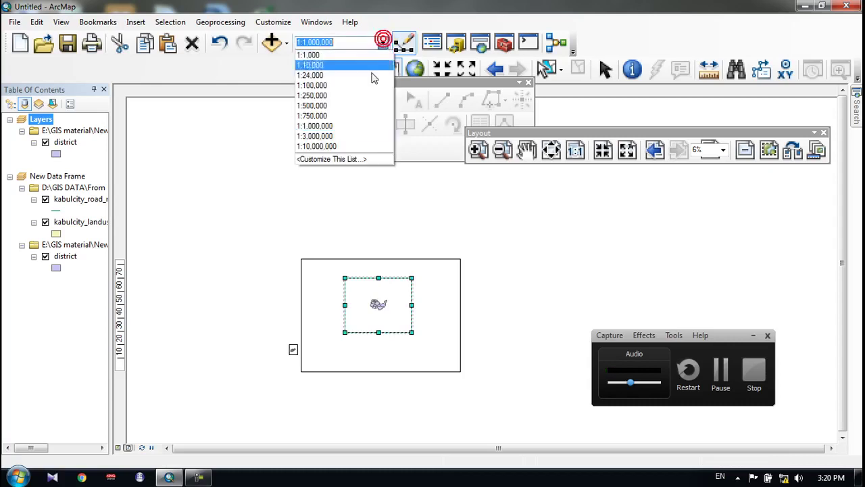
pyautogui.click(330, 136)
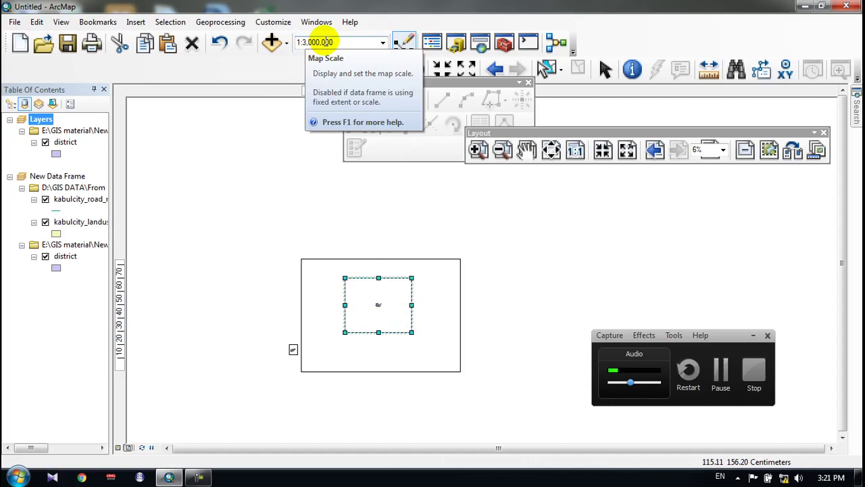
pyautogui.click(383, 42)
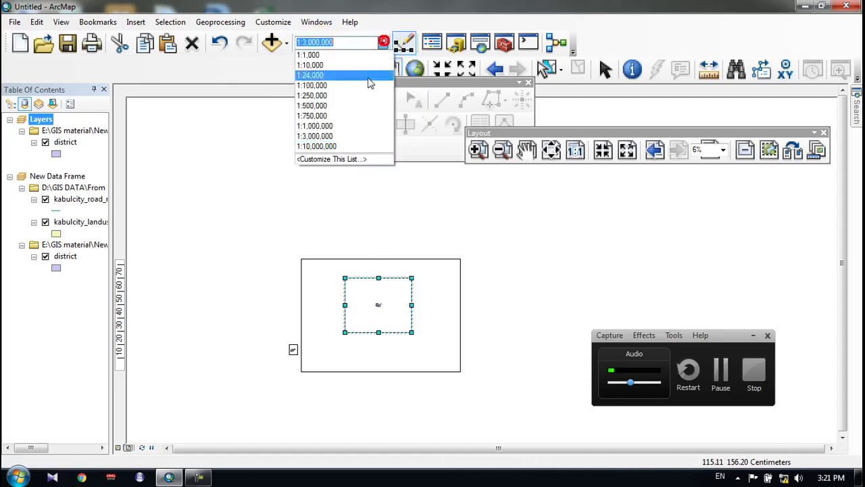
pyautogui.click(325, 97)
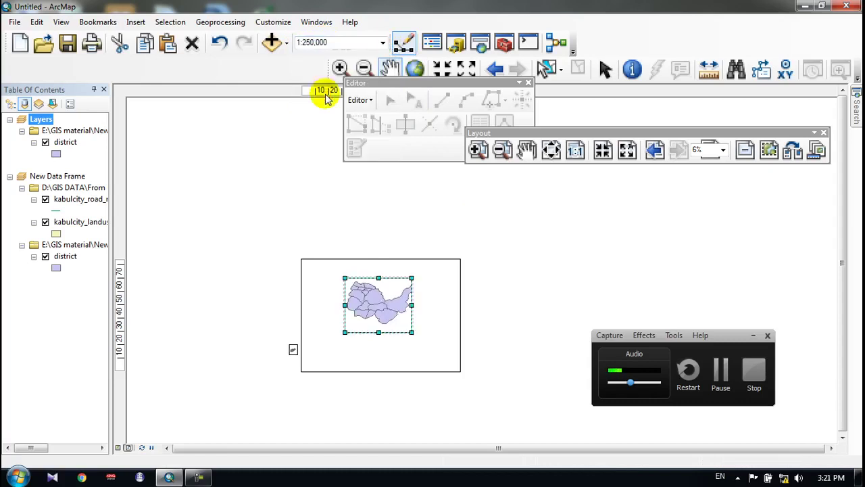
# Set the Layers data frame's map scale to 1:500,000.
pyautogui.click(381, 46)
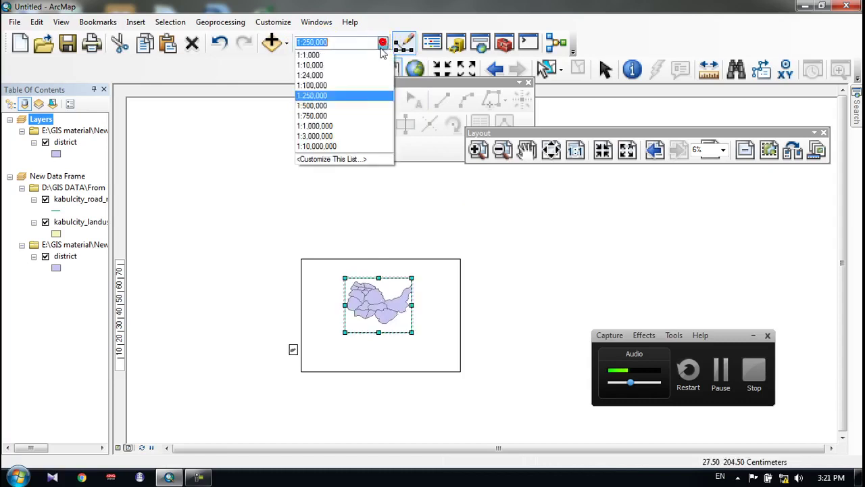
pyautogui.click(327, 106)
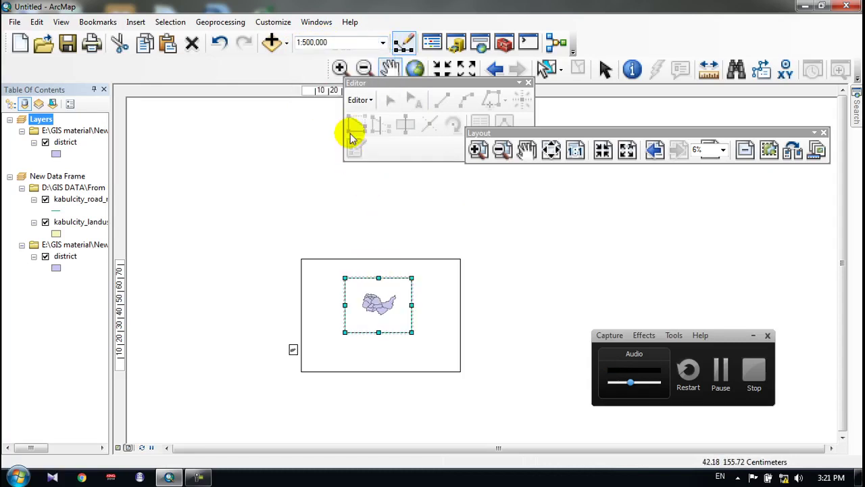
pyautogui.scroll(3, 401, 228)
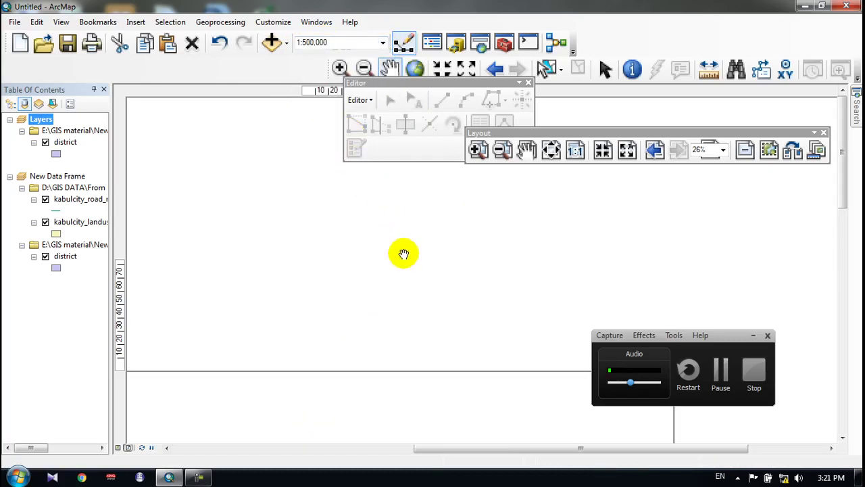
pyautogui.click(402, 294)
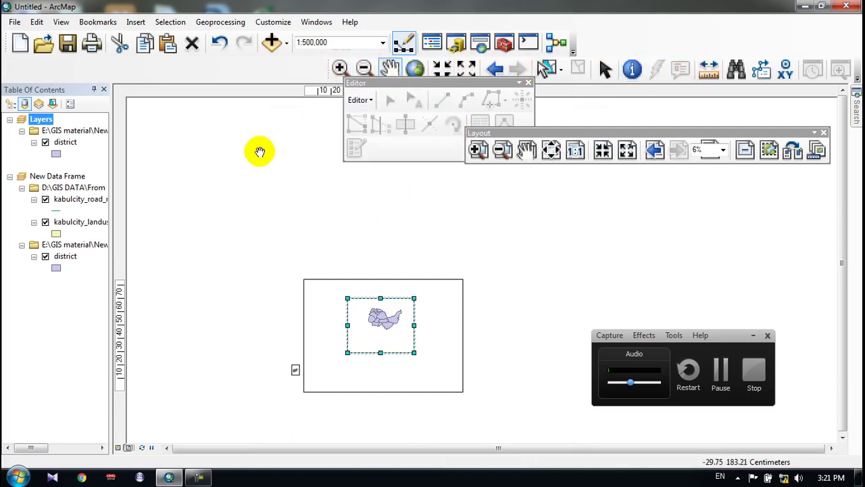
# Compare the districts in data view with the layout view, enlarging the layout to 33% around the map.
pyautogui.click(119, 447)
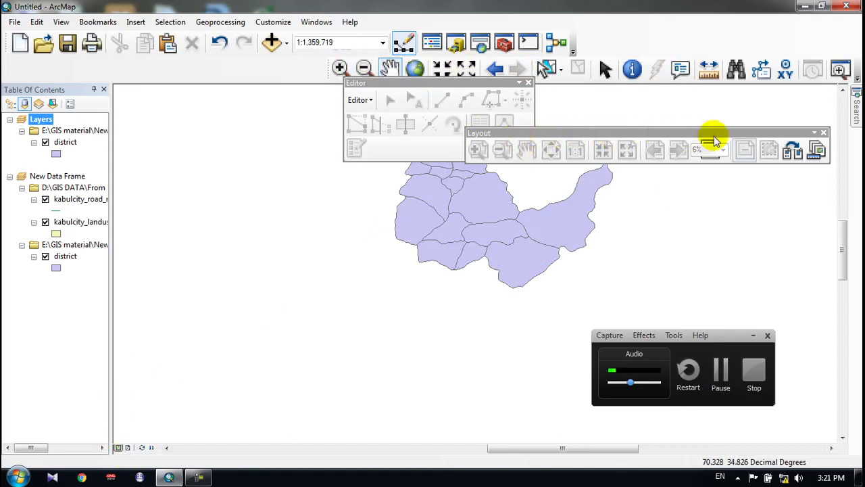
pyautogui.click(129, 449)
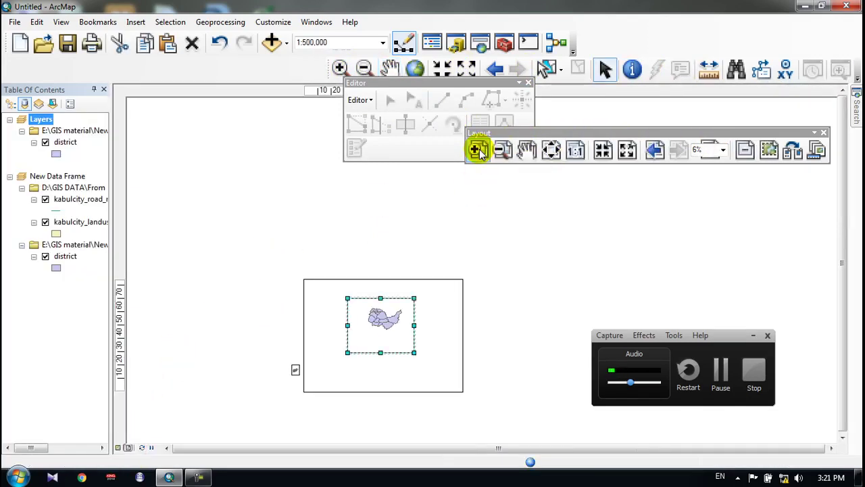
pyautogui.click(477, 150)
pyautogui.moveTo(482, 257); pyautogui.dragTo(533, 218)
pyautogui.click(512, 236)
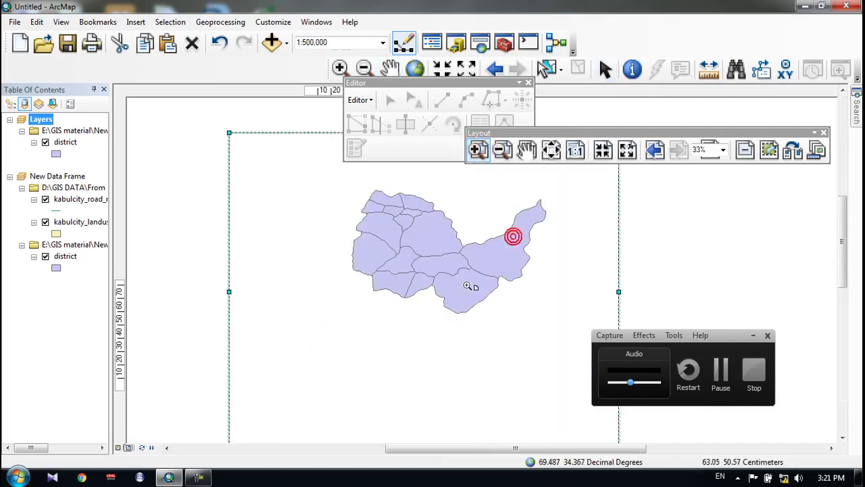
# Examine the layout by zooming far into the districts, zooming back out to the whole page, and panning the page.
pyautogui.click(477, 259)
pyautogui.click(469, 270)
pyautogui.click(440, 301)
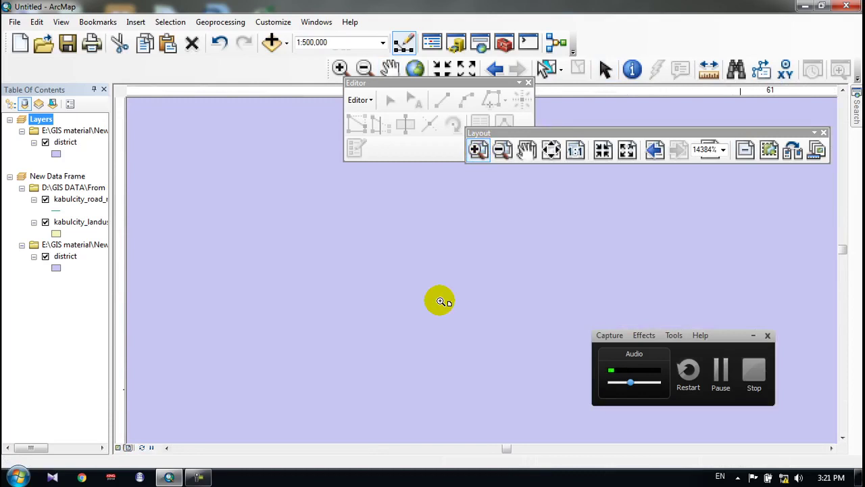
pyautogui.click(502, 149)
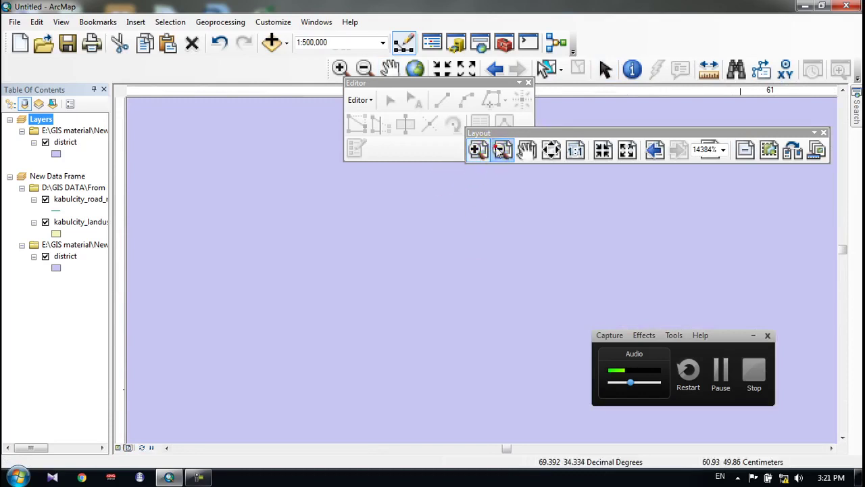
pyautogui.click(402, 291)
pyautogui.click(405, 276)
pyautogui.click(465, 244)
pyautogui.click(526, 150)
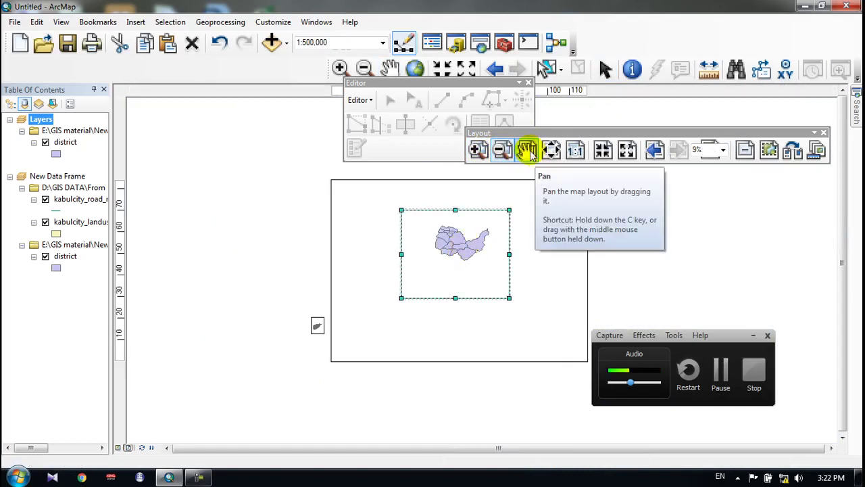
pyautogui.moveTo(446, 294); pyautogui.dragTo(469, 257)
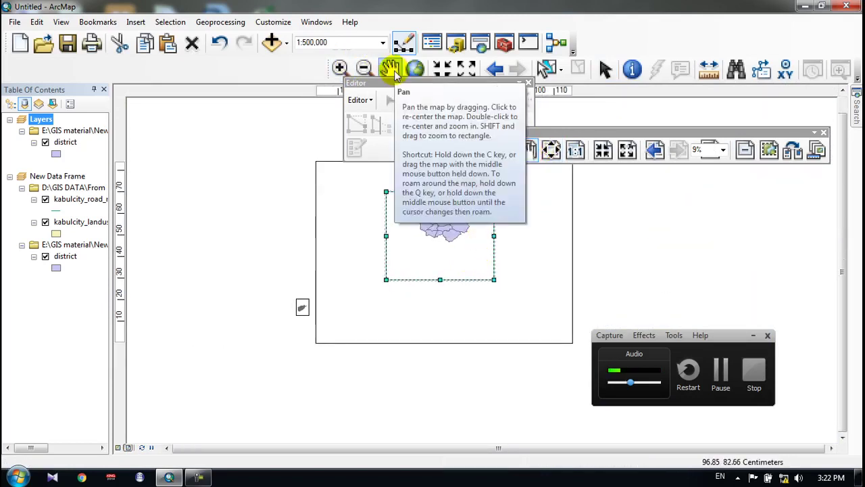
# Pan the districts slightly to the left inside the Layers data frame.
pyautogui.click(394, 72)
pyautogui.click(523, 292)
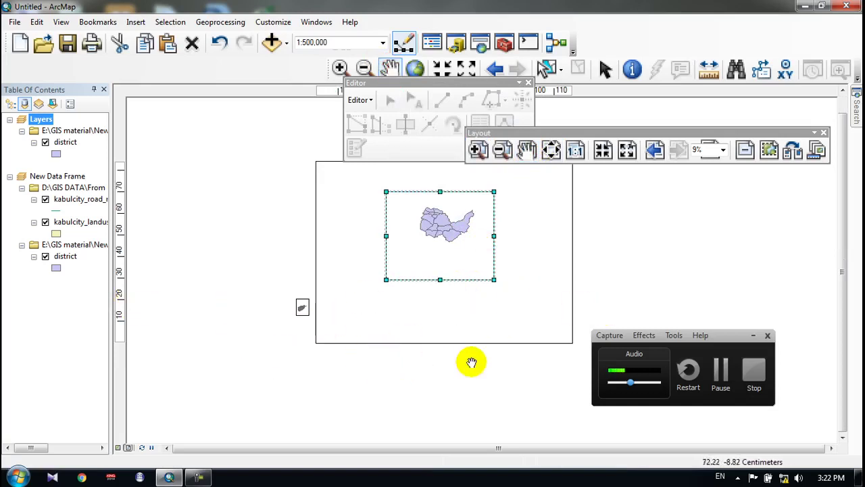
pyautogui.click(403, 352)
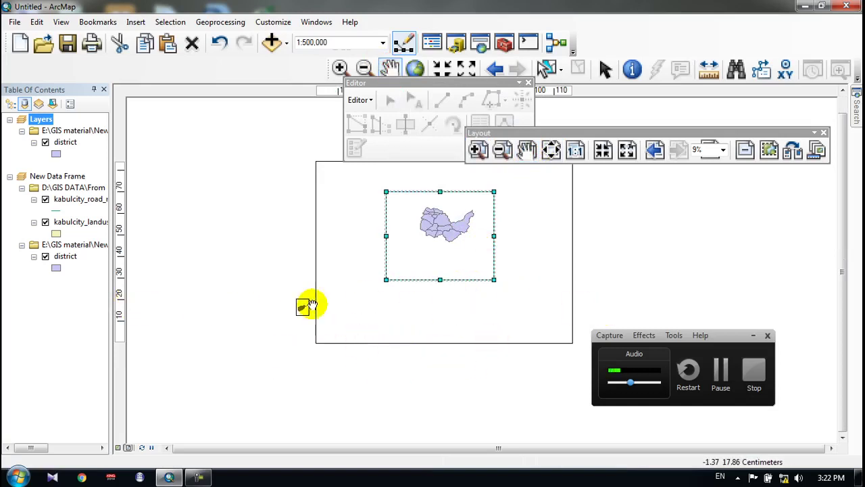
pyautogui.moveTo(452, 232)
pyautogui.mouseDown()
pyautogui.moveTo(436, 245)
pyautogui.moveTo(447, 235)
pyautogui.mouseUp()
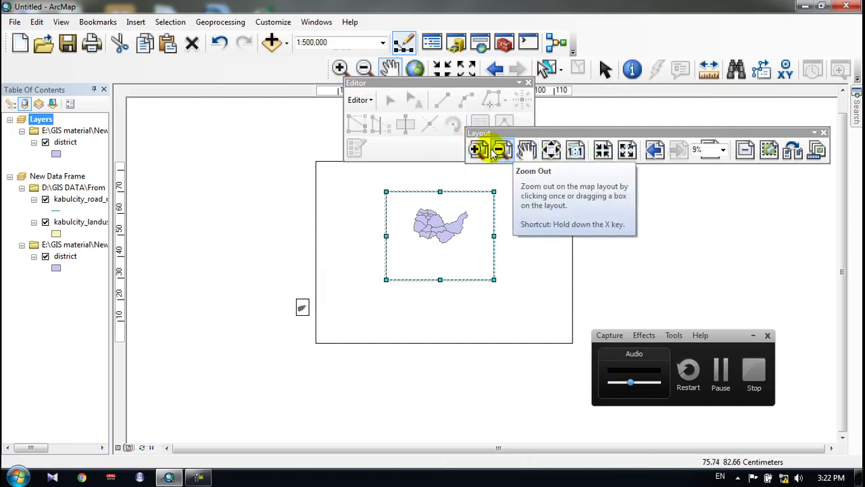
# Pan the whole layout page together with both data frames, keeping the districts' position inside their frame.
pyautogui.click(527, 150)
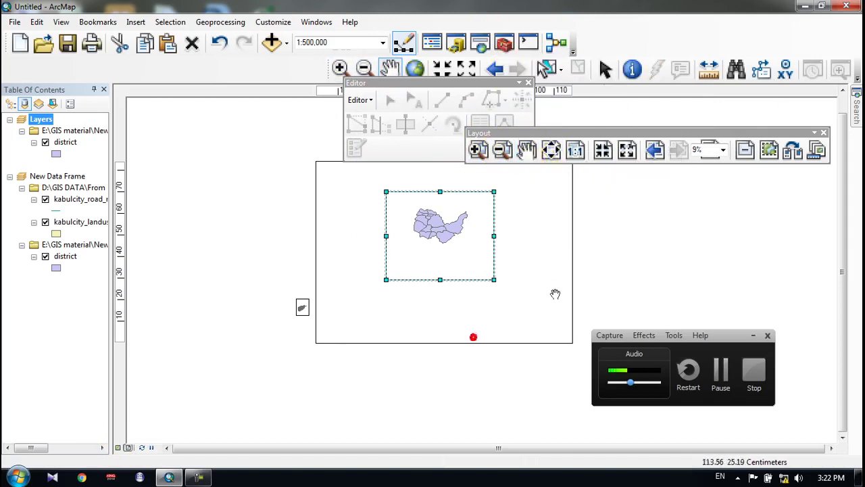
pyautogui.moveTo(444, 236)
pyautogui.mouseDown()
pyautogui.moveTo(444, 248)
pyautogui.moveTo(448, 225)
pyautogui.moveTo(436, 226)
pyautogui.mouseUp()
pyautogui.click(551, 150)
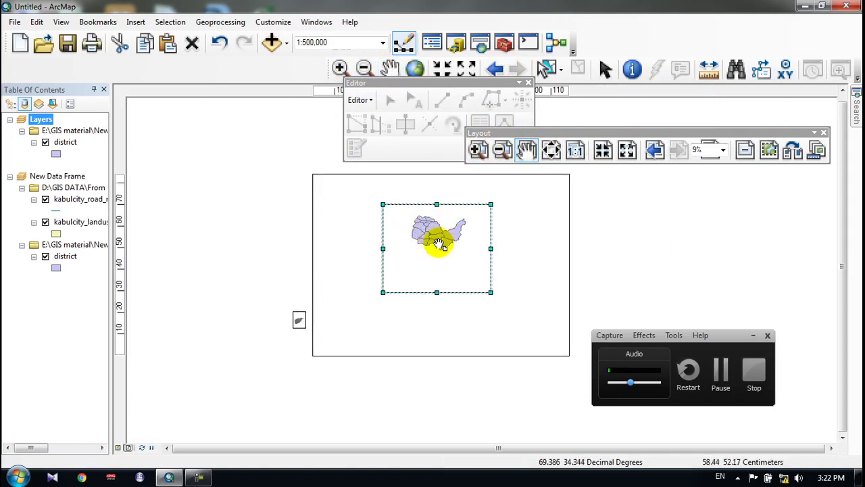
pyautogui.moveTo(422, 260); pyautogui.dragTo(405, 268)
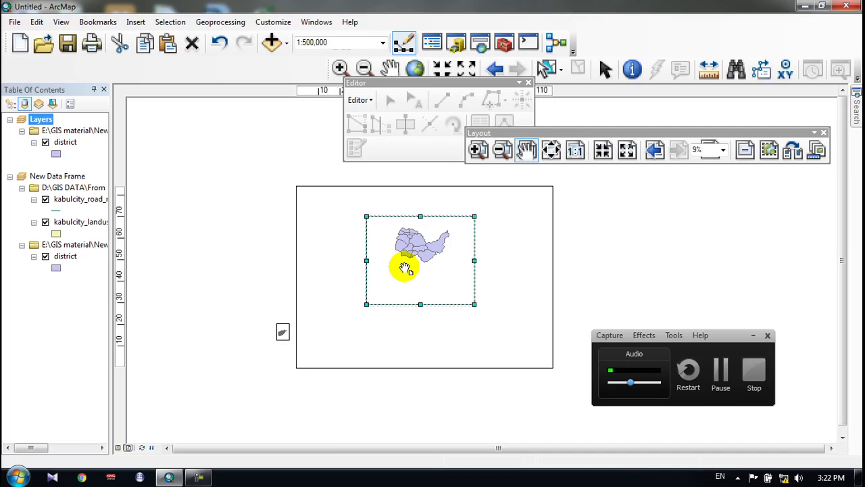
# Pan the districts down to the middle of the Layers data frame and set its map scale to 1:250,000.
pyautogui.click(391, 68)
pyautogui.moveTo(425, 268); pyautogui.dragTo(413, 273)
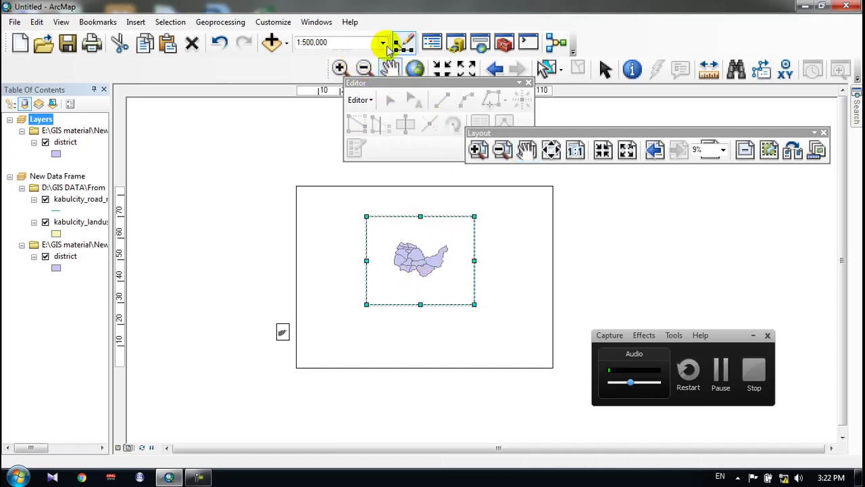
pyautogui.click(384, 44)
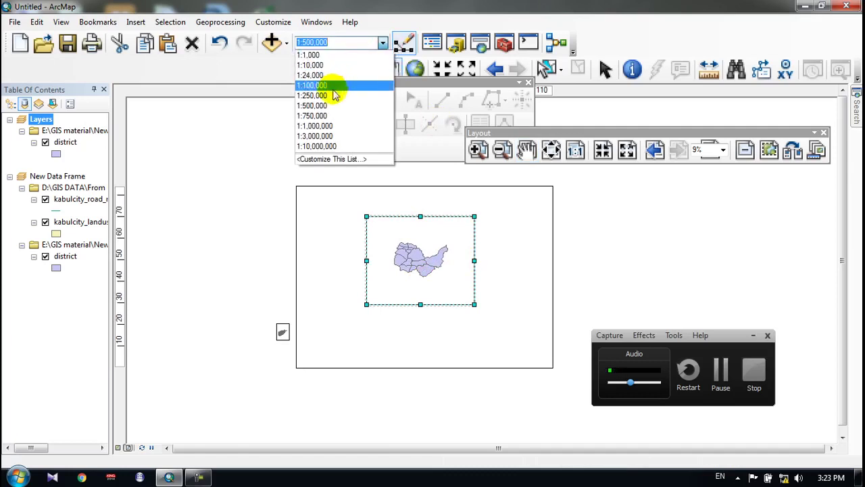
pyautogui.click(334, 96)
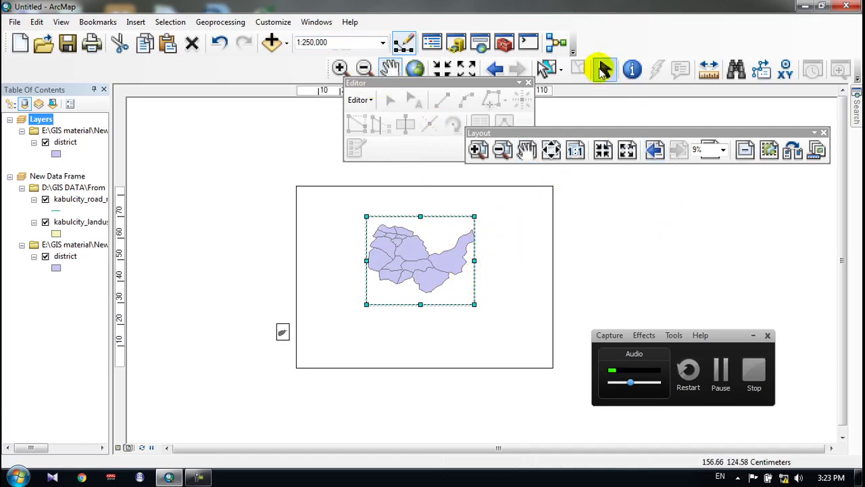
# Select the Layers data frame on the page and move it slightly upward.
pyautogui.click(604, 68)
pyautogui.click(603, 231)
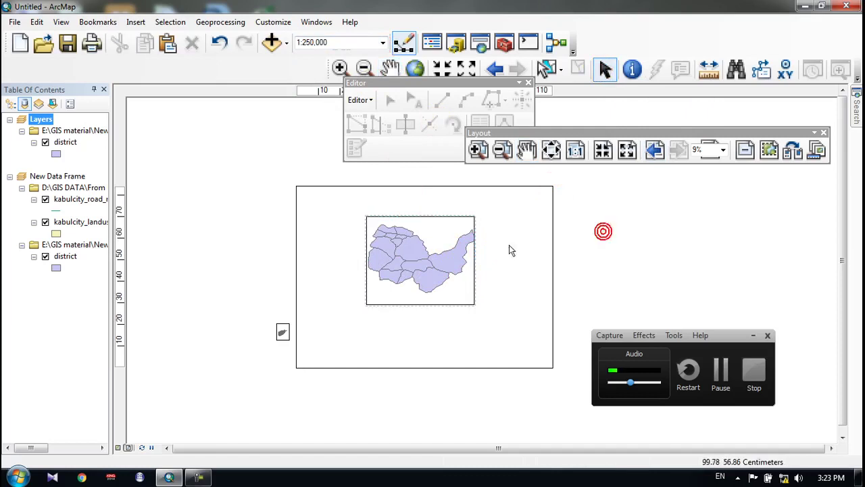
pyautogui.click(383, 256)
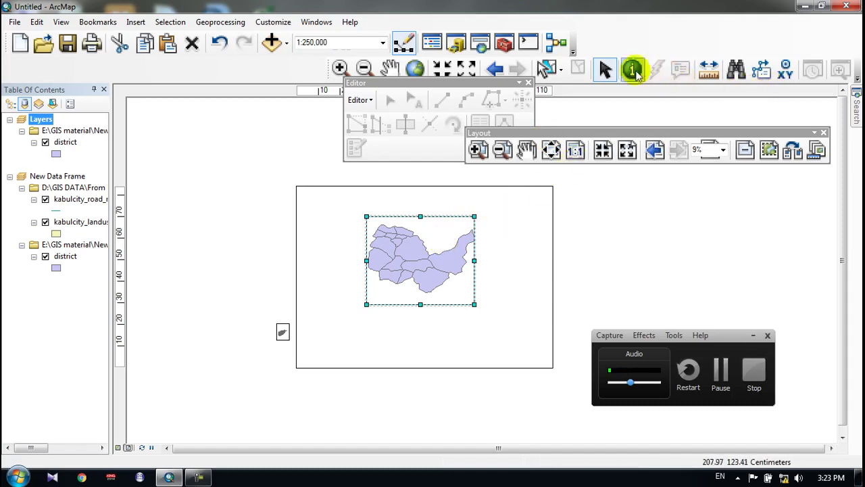
pyautogui.click(563, 69)
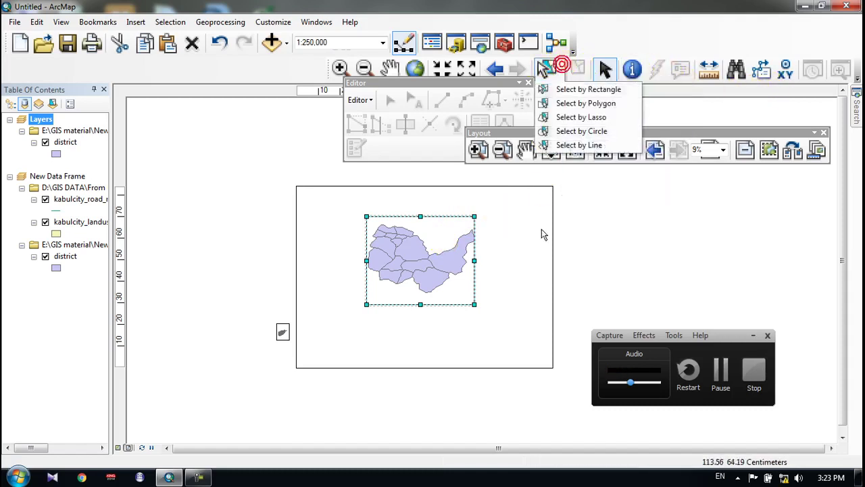
pyautogui.click(543, 230)
pyautogui.click(476, 217)
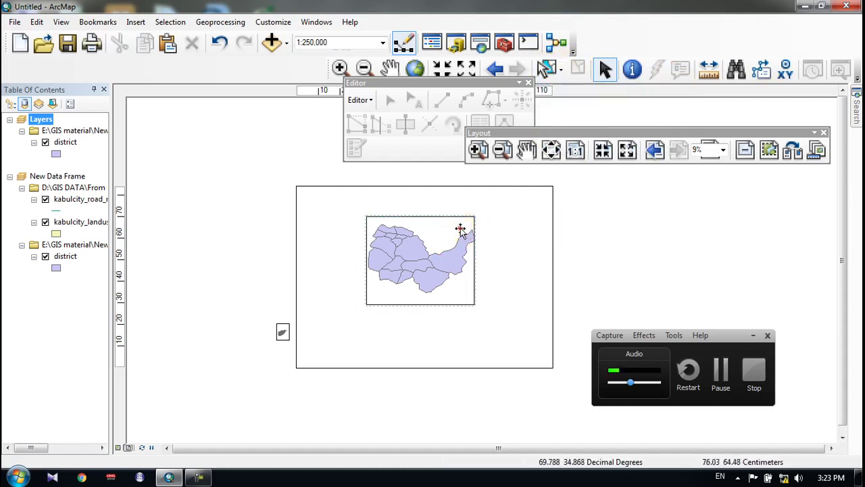
pyautogui.click(460, 228)
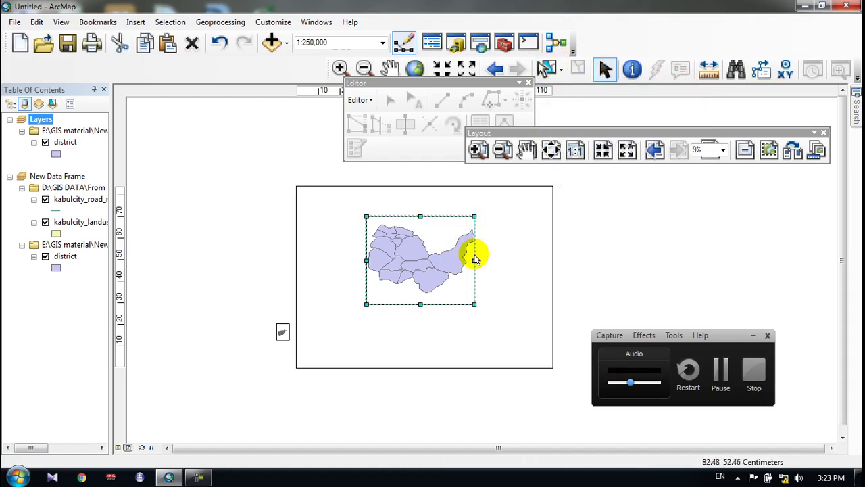
pyautogui.click(478, 253)
pyautogui.click(432, 244)
pyautogui.click(431, 241)
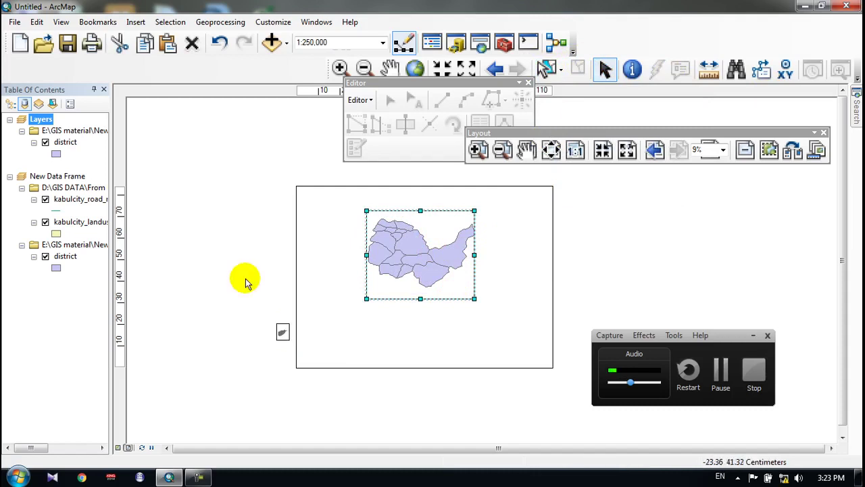
# Move the small New Data Frame from beside the page into the page's lower-right corner and enlarge it.
pyautogui.click(283, 331)
pyautogui.moveTo(283, 331); pyautogui.dragTo(514, 356)
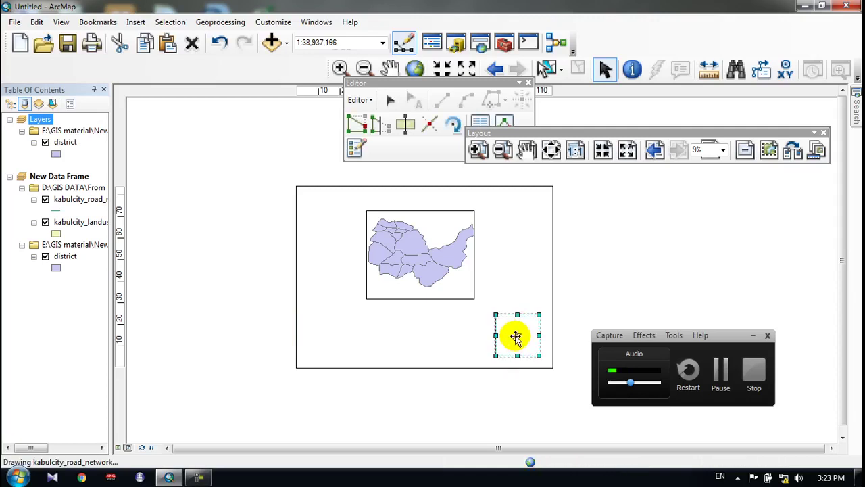
pyautogui.click(515, 338)
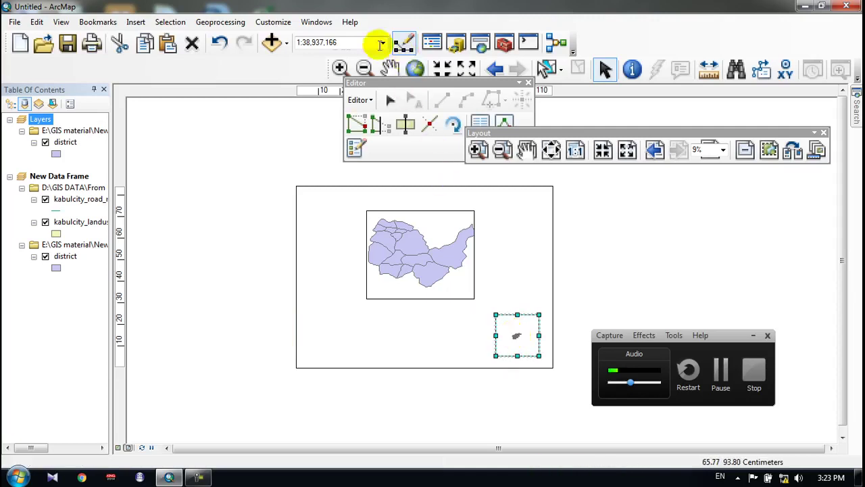
# Try map scales of 1:1,000,000, 1:500,000, 1:100,000 and 1:10,000,000 on the New Data Frame.
pyautogui.click(383, 43)
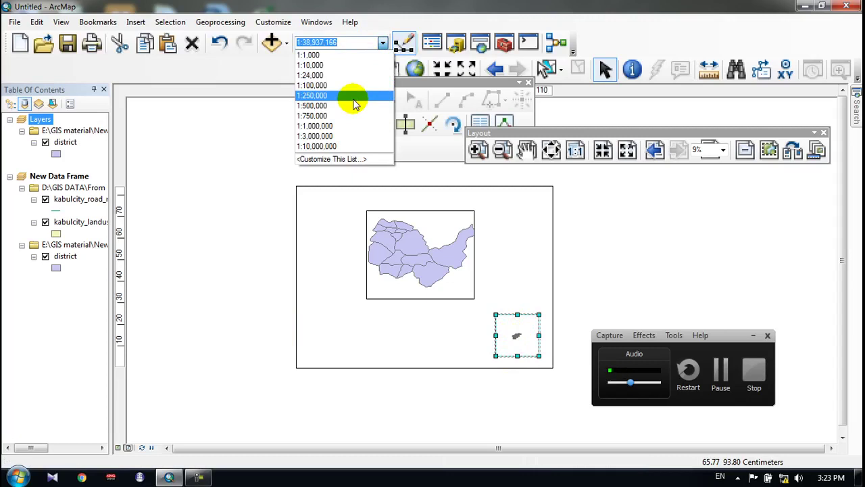
pyautogui.click(328, 125)
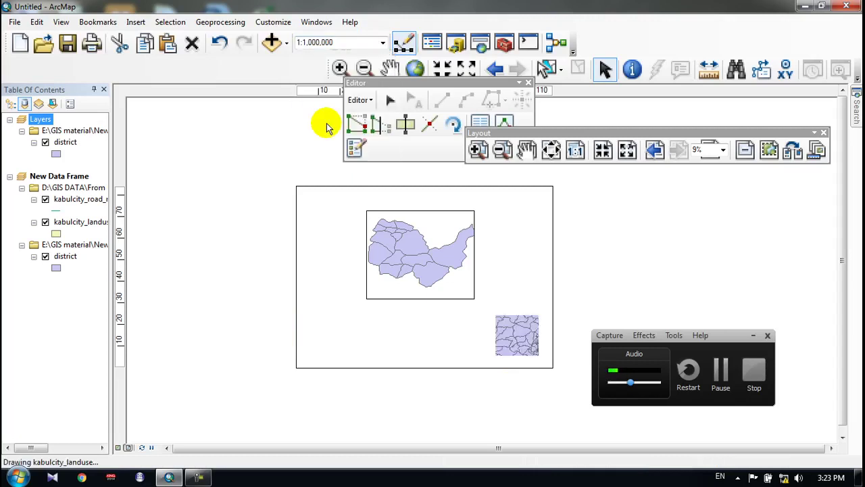
pyautogui.click(383, 42)
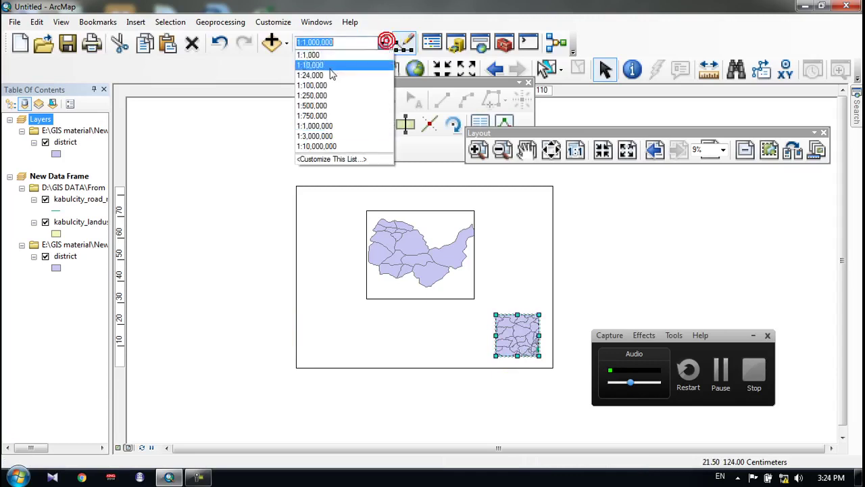
pyautogui.click(315, 105)
pyautogui.click(383, 43)
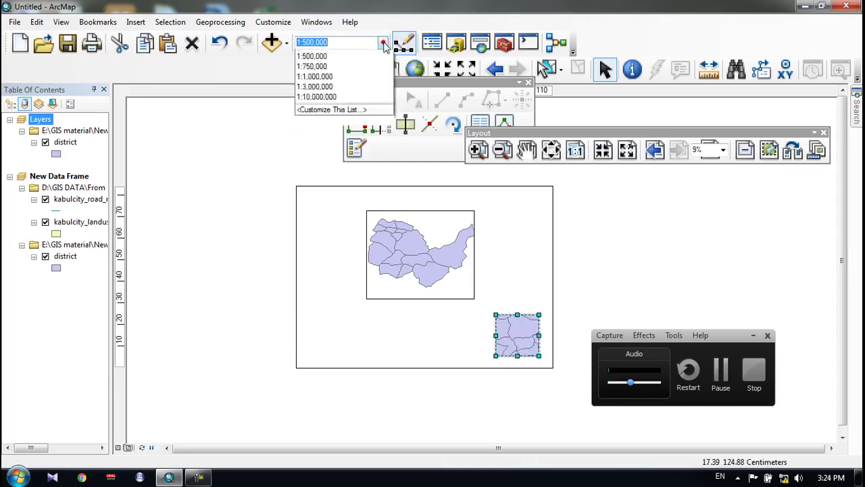
pyautogui.click(326, 85)
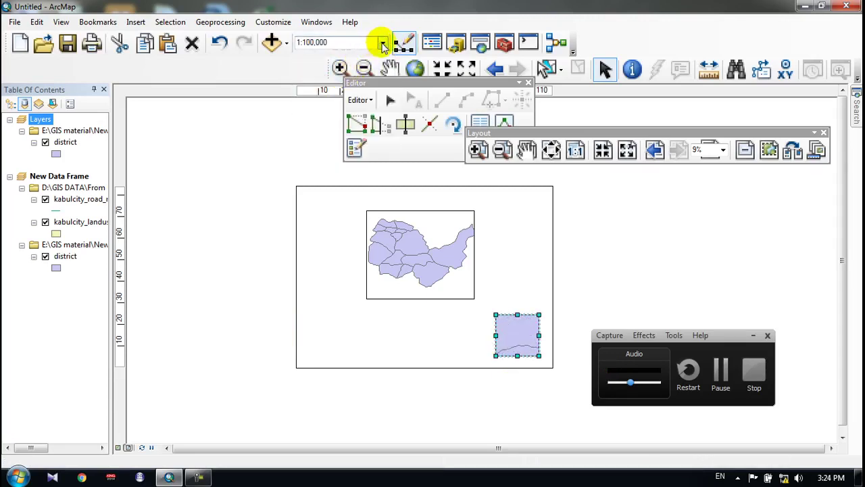
pyautogui.click(383, 44)
pyautogui.click(319, 107)
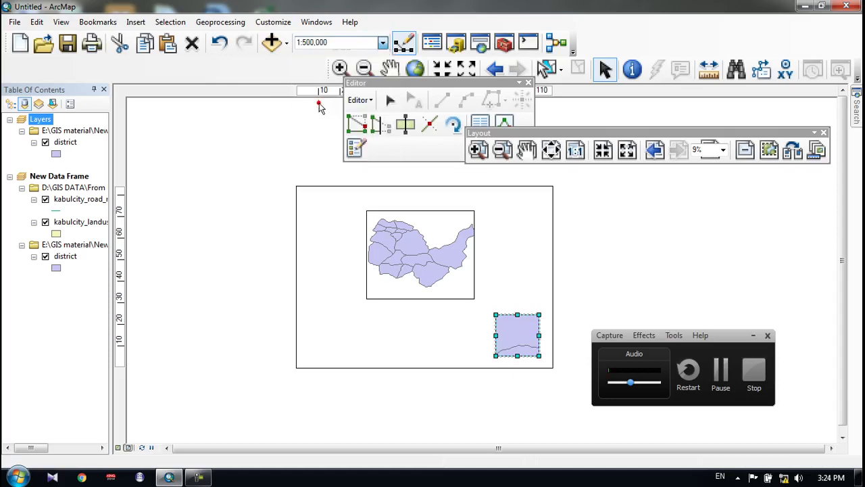
pyautogui.click(382, 42)
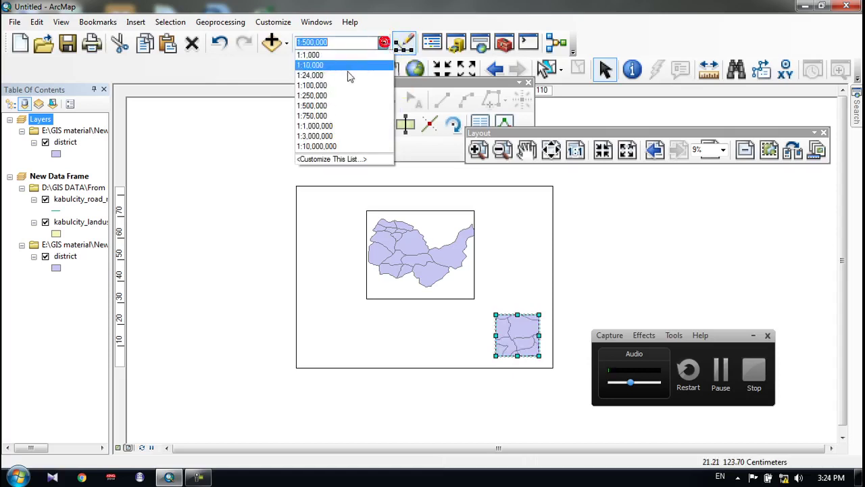
pyautogui.click(316, 146)
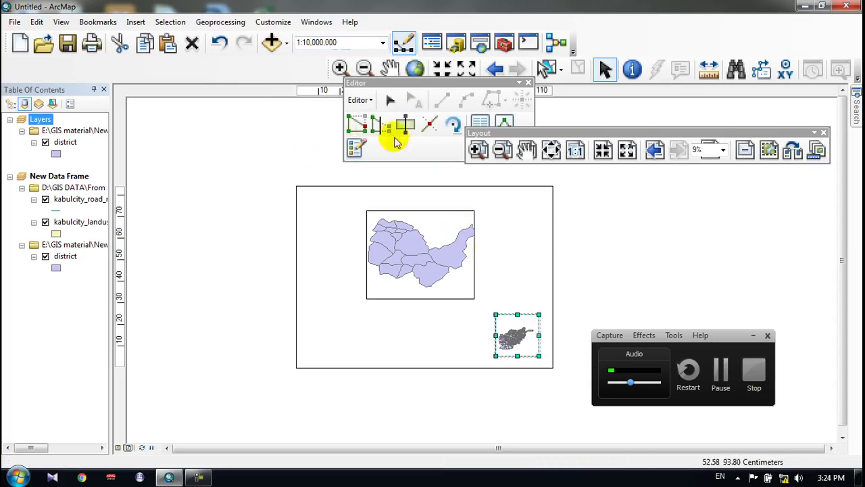
# Set the New Data Frame's map scale to 1:3,000,000 and extend the frame leftward and upward around the country.
pyautogui.click(383, 43)
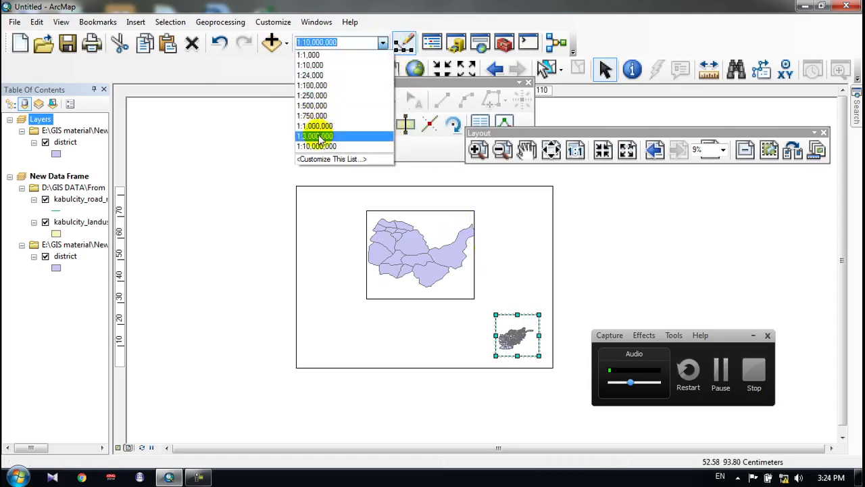
pyautogui.click(319, 137)
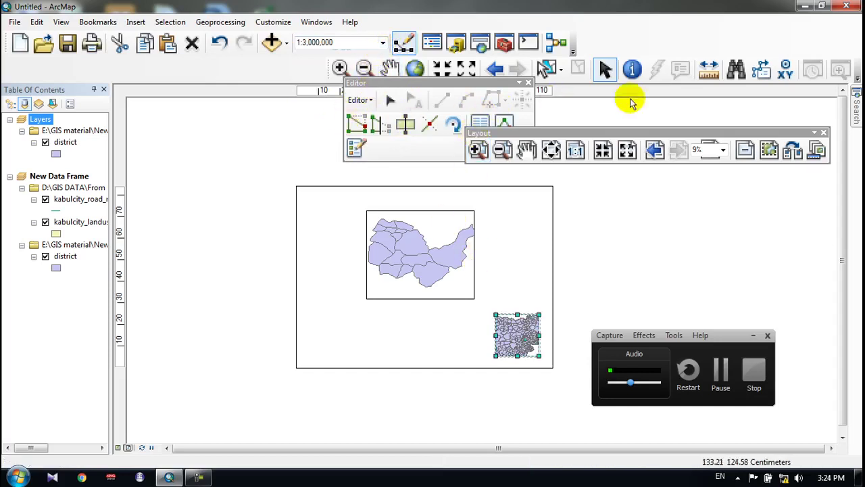
pyautogui.moveTo(498, 335); pyautogui.dragTo(467, 340)
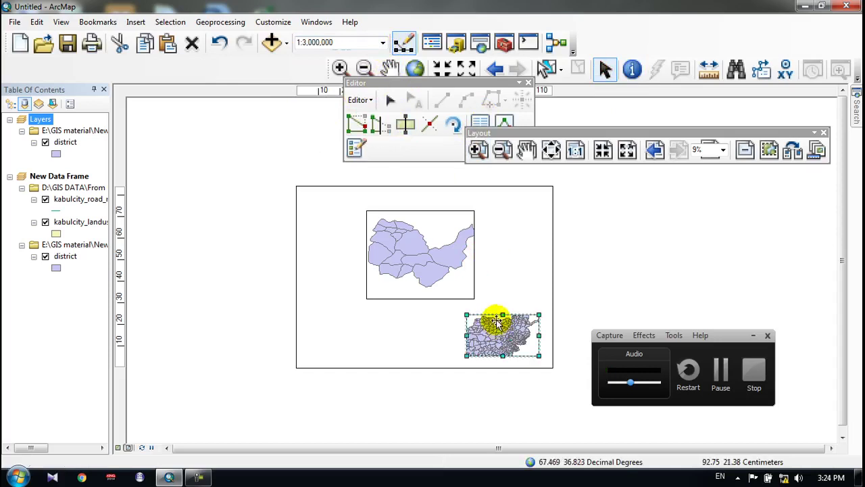
pyautogui.moveTo(498, 305); pyautogui.dragTo(498, 327)
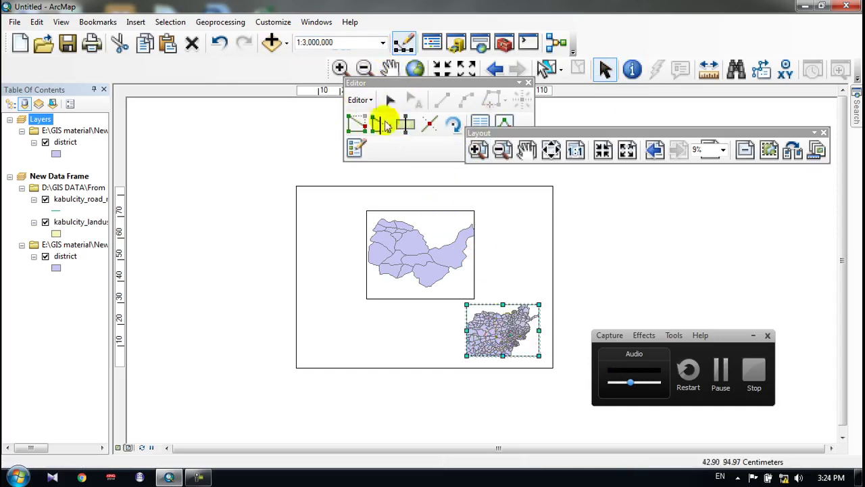
# Set the New Data Frame's map scale to 1:10,000,000.
pyautogui.click(382, 42)
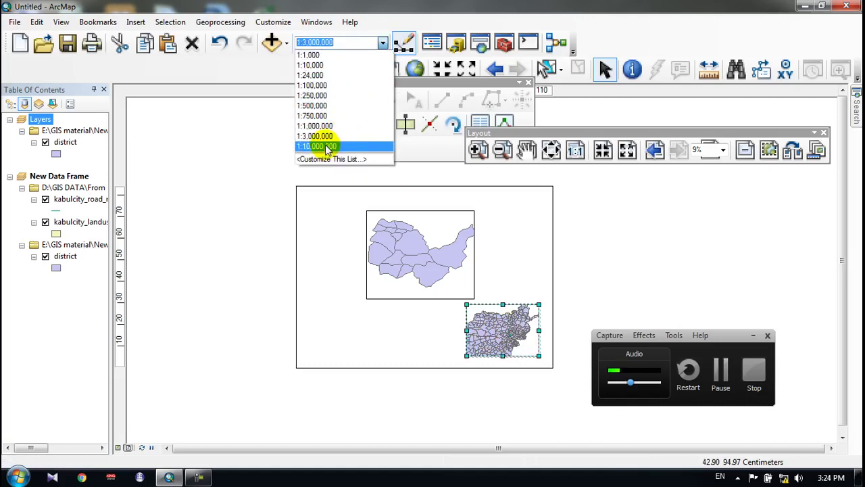
pyautogui.click(326, 146)
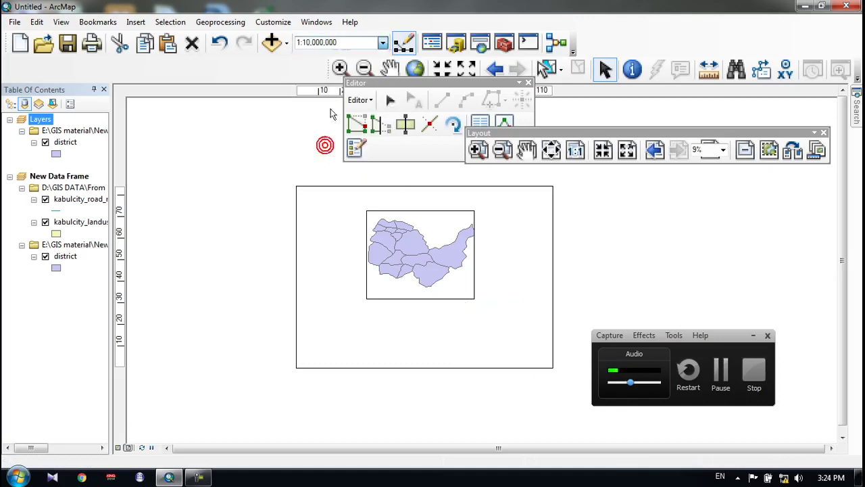
# Add 1:5,000,000 to the list of standard map scales.
pyautogui.click(384, 42)
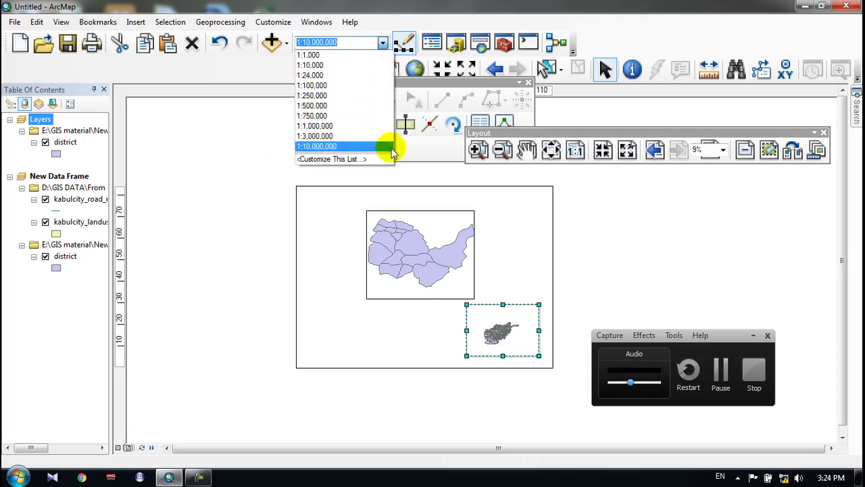
pyautogui.click(323, 161)
pyautogui.click(363, 141)
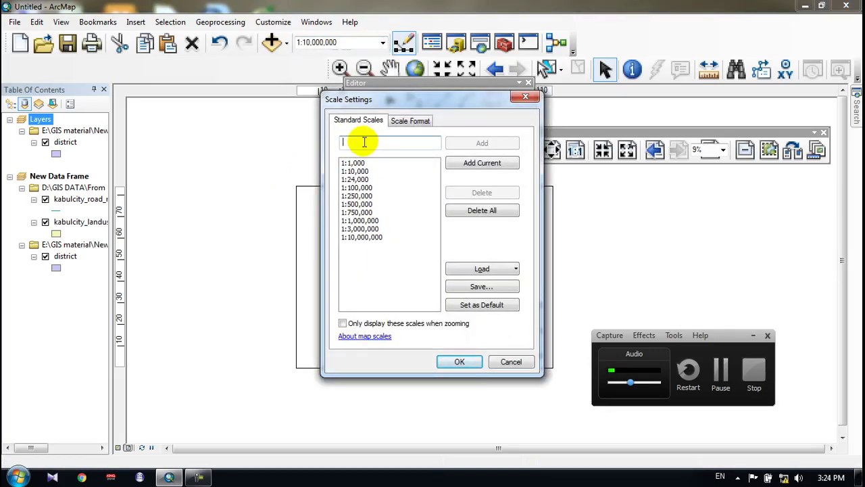
pyautogui.write('1:5000000')
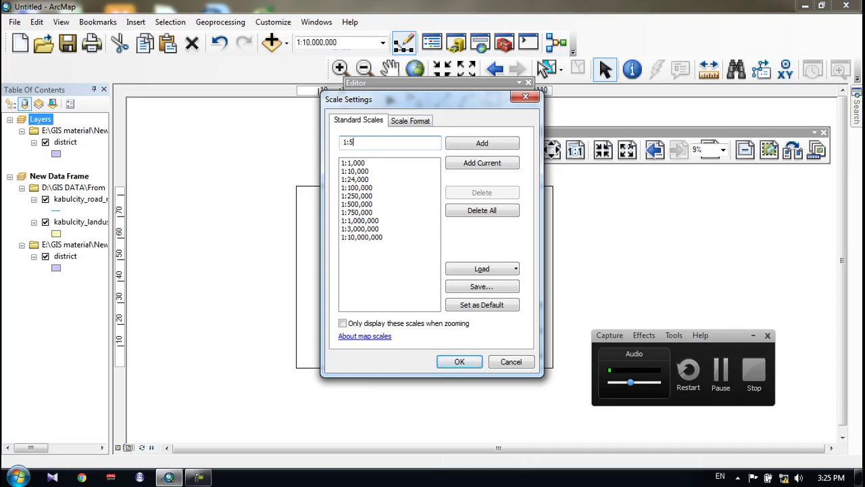
pyautogui.click(488, 145)
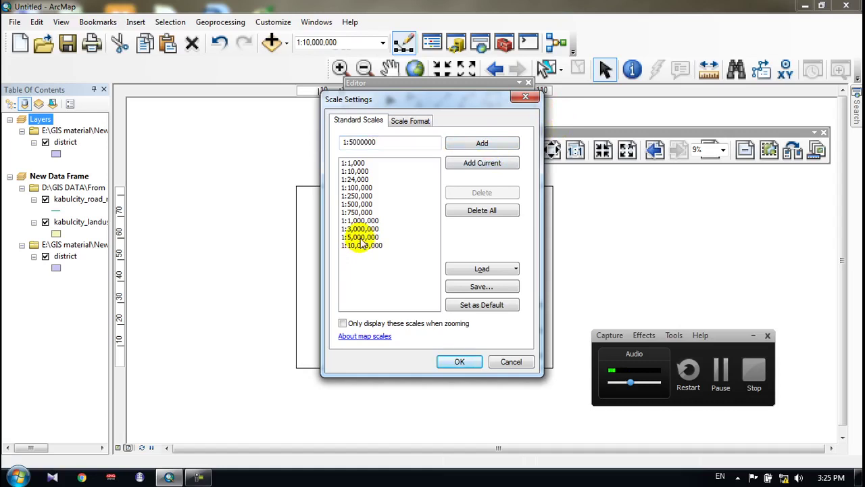
pyautogui.click(468, 361)
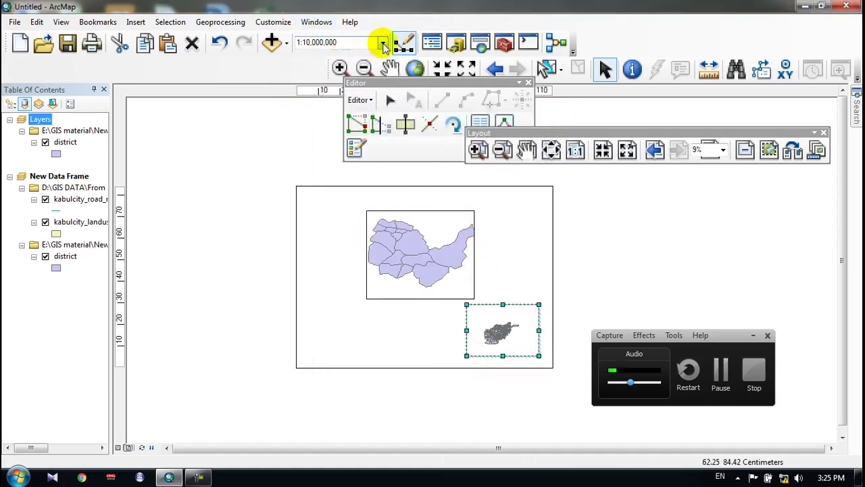
# Set the New Data Frame's map scale to 1:5,000,000 and shift the map so the whole country fits inside the frame.
pyautogui.click(382, 45)
pyautogui.click(327, 146)
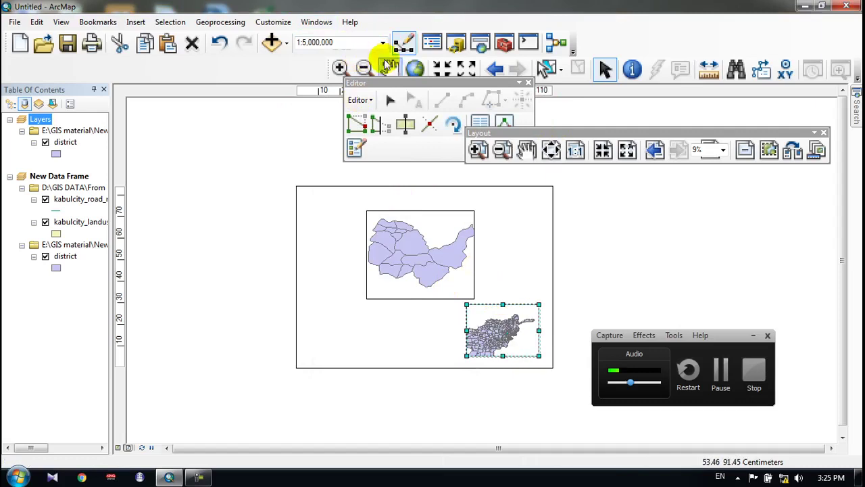
pyautogui.click(389, 67)
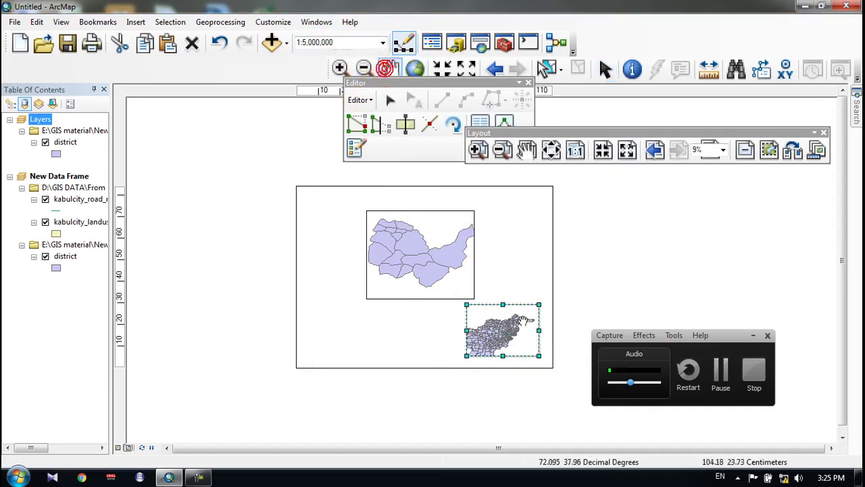
pyautogui.moveTo(519, 327)
pyautogui.mouseDown()
pyautogui.moveTo(517, 336)
pyautogui.moveTo(547, 343)
pyautogui.mouseUp()
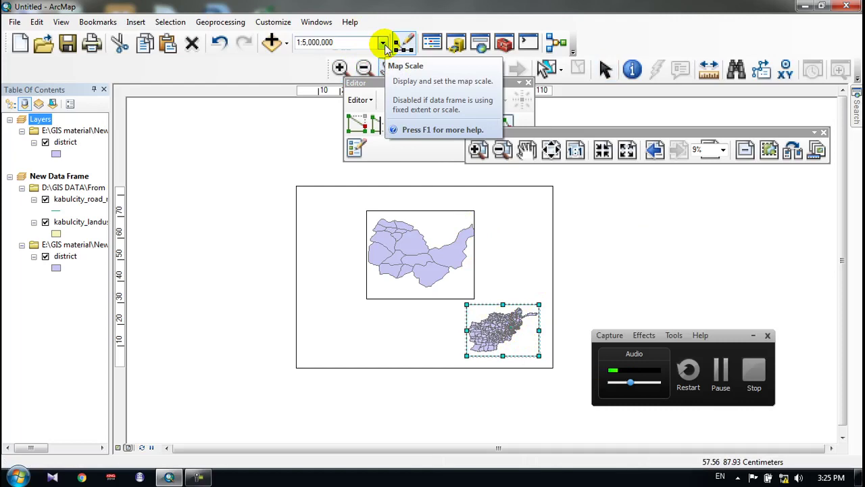
# Check the data source and coordinate system details of the district layer in the Layers data frame.
pyautogui.rightClick(59, 147)
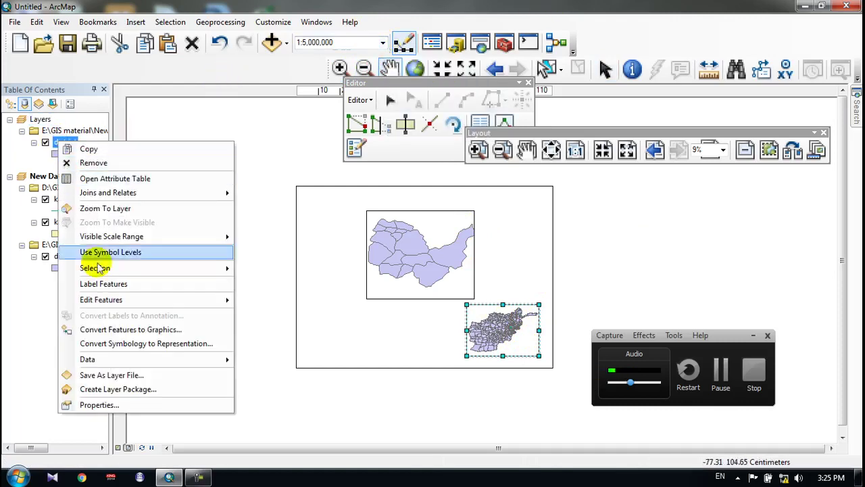
pyautogui.click(93, 404)
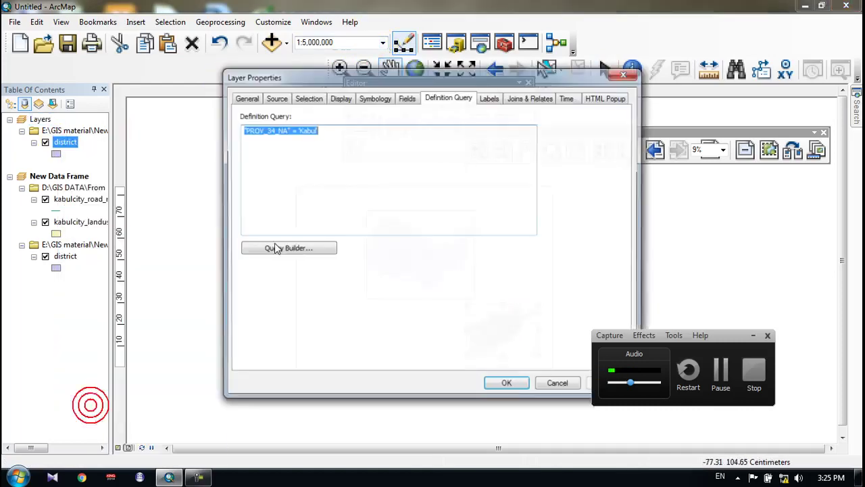
pyautogui.click(275, 98)
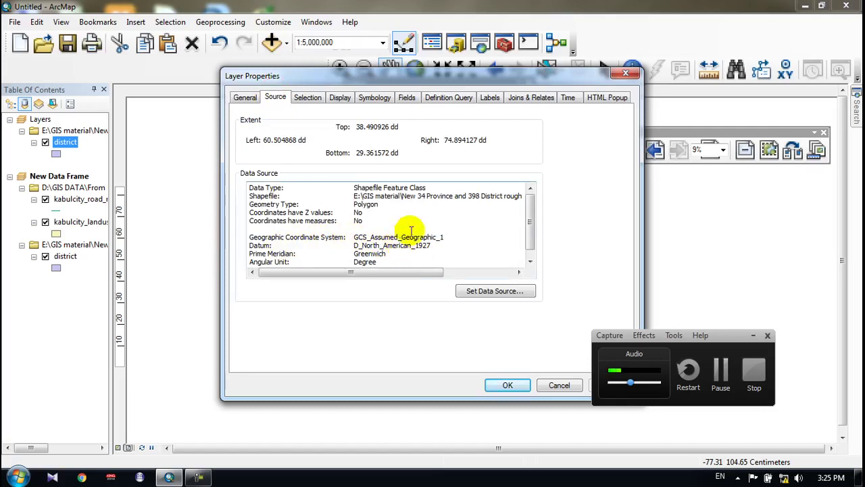
pyautogui.click(623, 73)
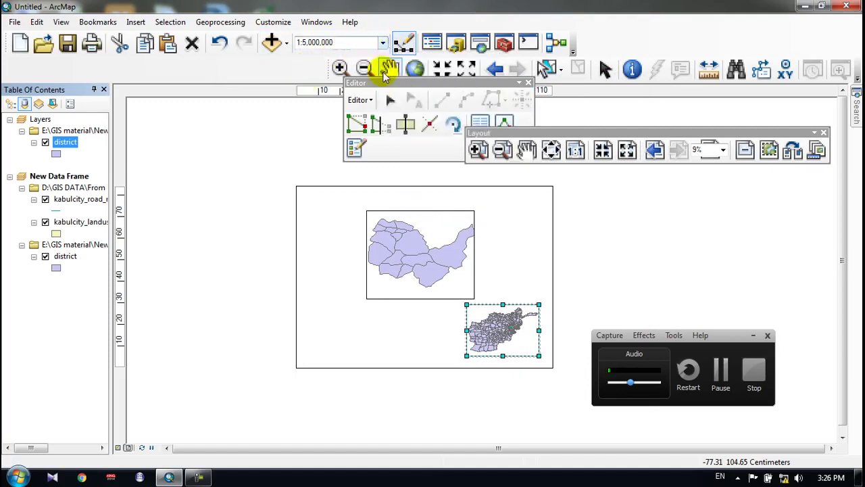
pyautogui.click(382, 45)
pyautogui.click(382, 44)
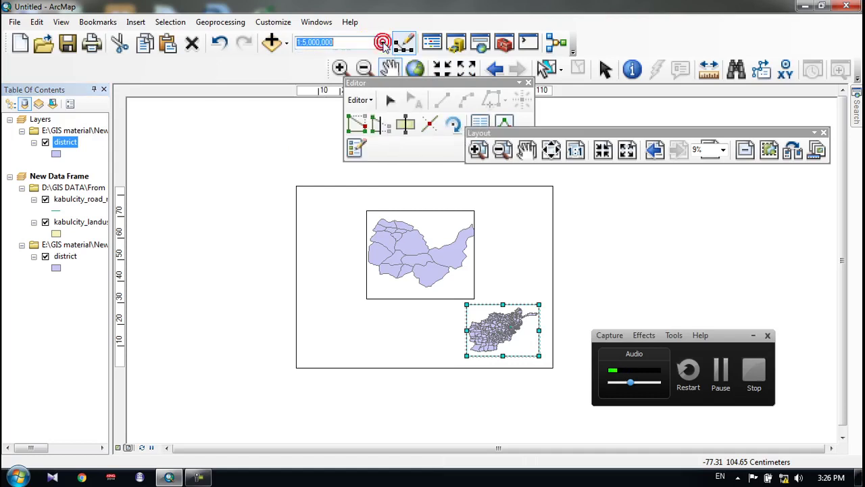
pyautogui.click(225, 169)
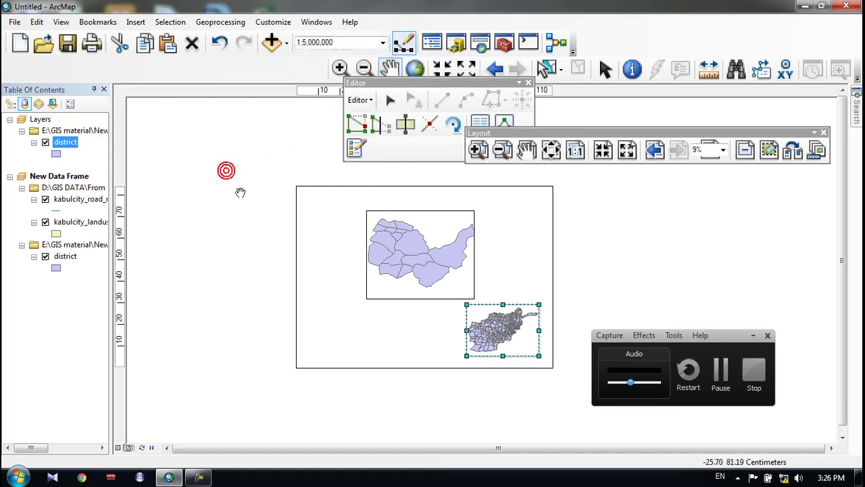
pyautogui.click(56, 318)
# Add an extent indicator for the Layers data frame in the New Data Frame's properties.
pyautogui.rightClick(53, 176)
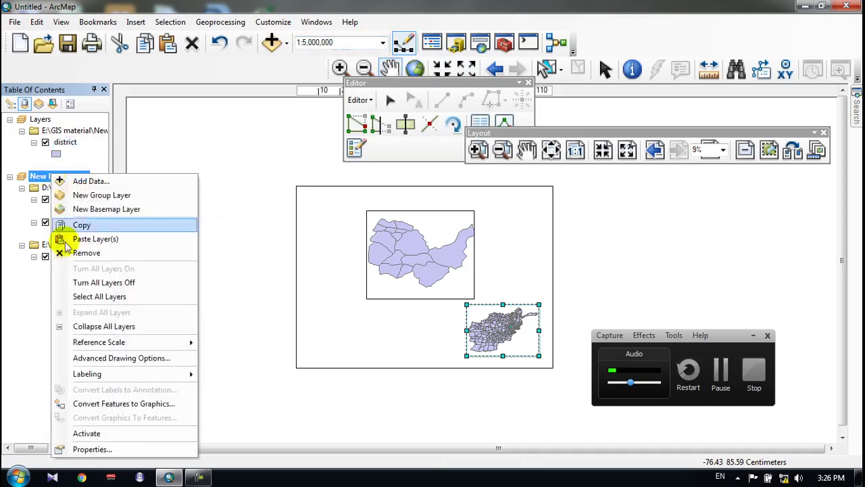
pyautogui.click(92, 447)
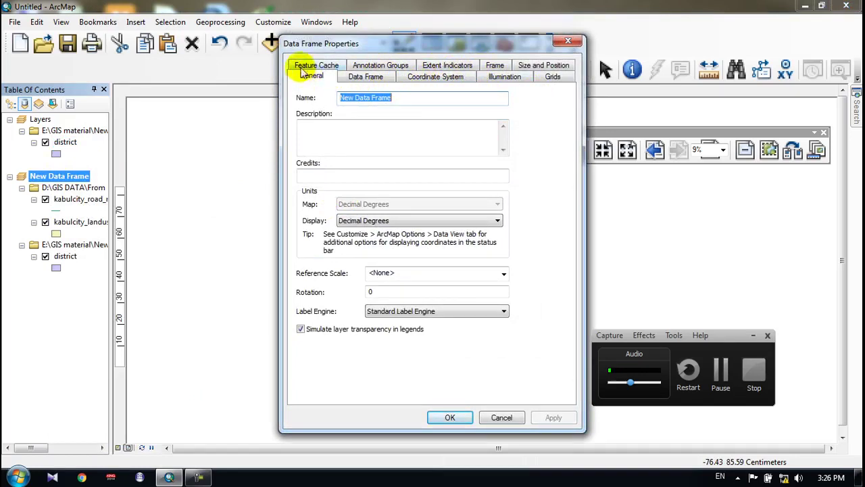
pyautogui.click(440, 66)
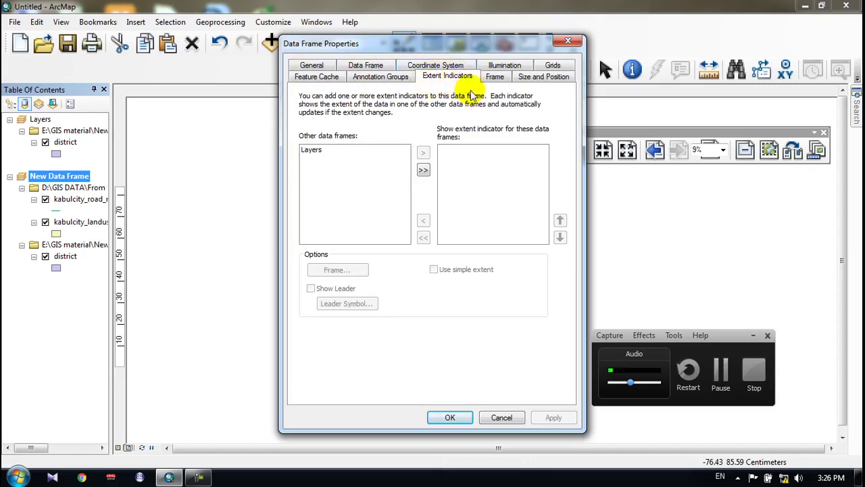
pyautogui.click(311, 150)
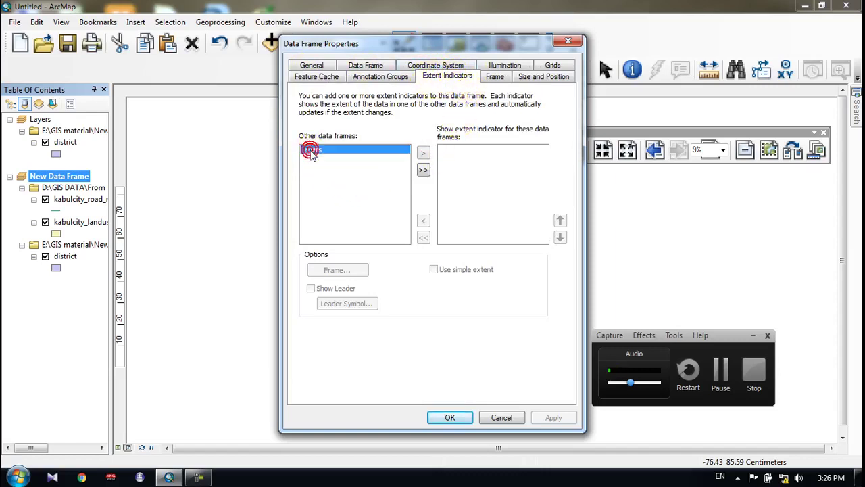
pyautogui.click(423, 154)
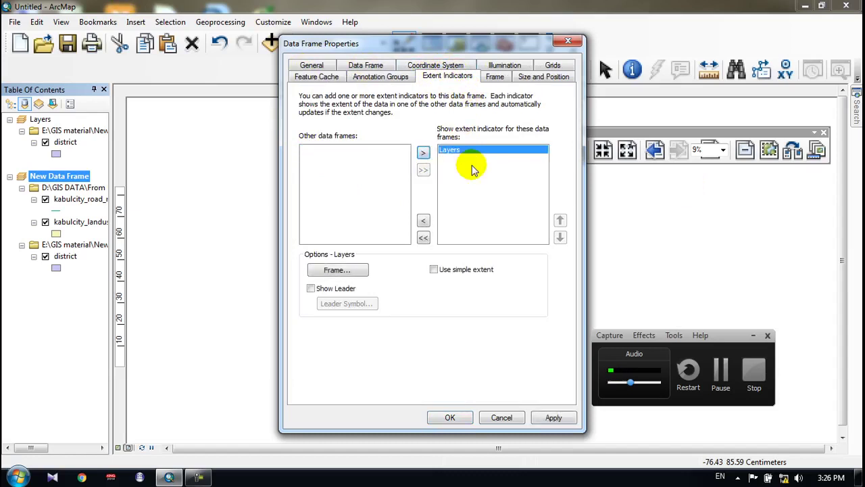
# Review the border, colour, background and drop shadow options of the Layers extent indicator's frame, keeping the red border.
pyautogui.click(338, 271)
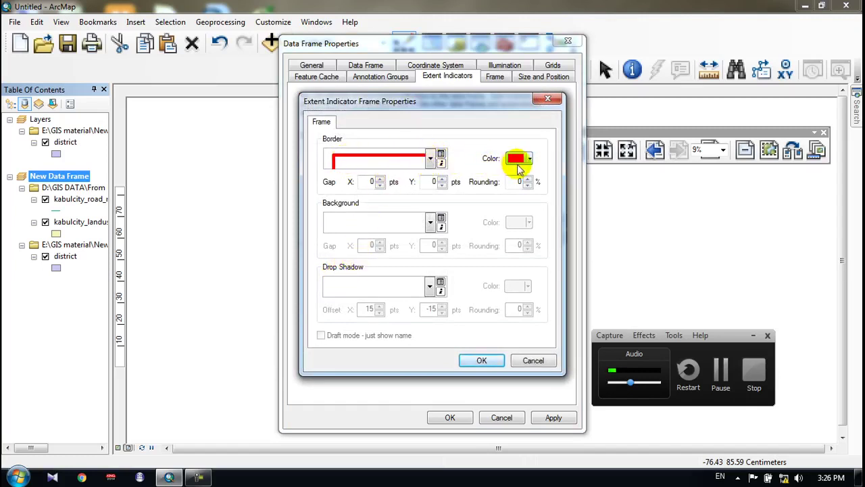
pyautogui.click(430, 159)
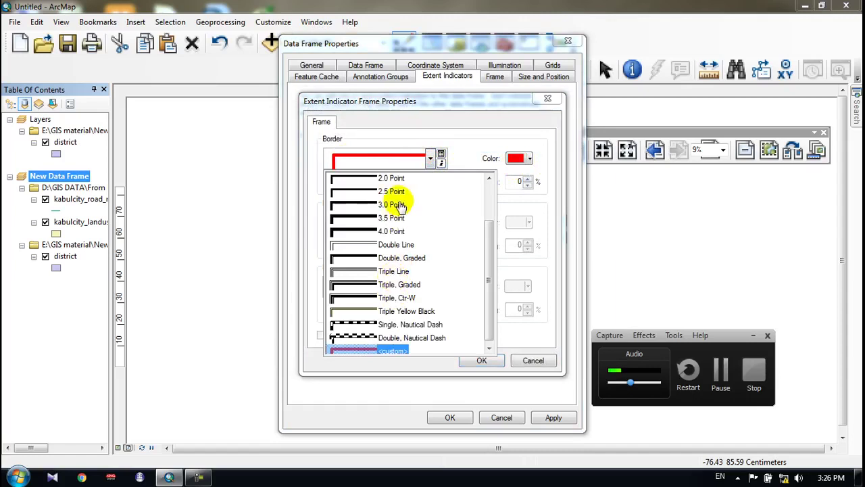
pyautogui.click(417, 130)
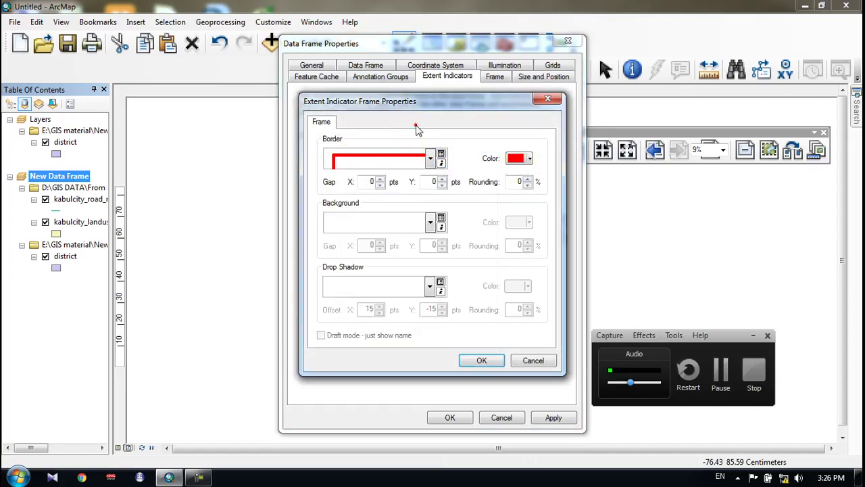
pyautogui.click(531, 160)
pyautogui.click(478, 143)
pyautogui.click(430, 223)
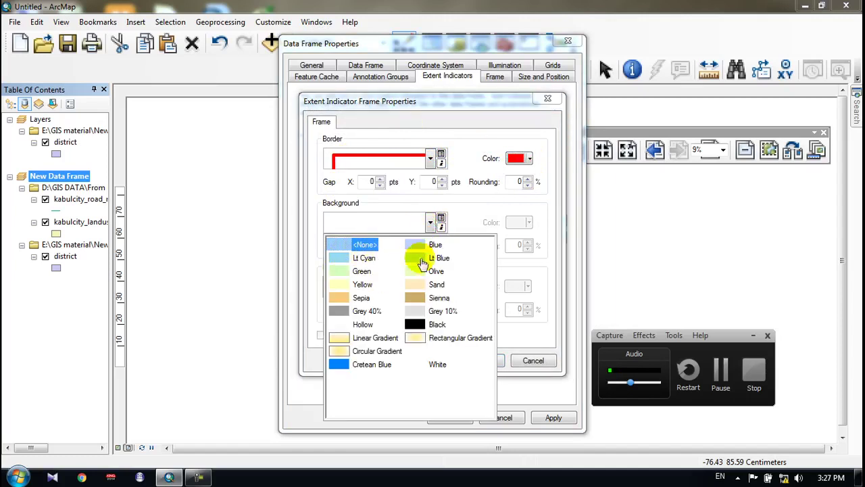
pyautogui.click(468, 215)
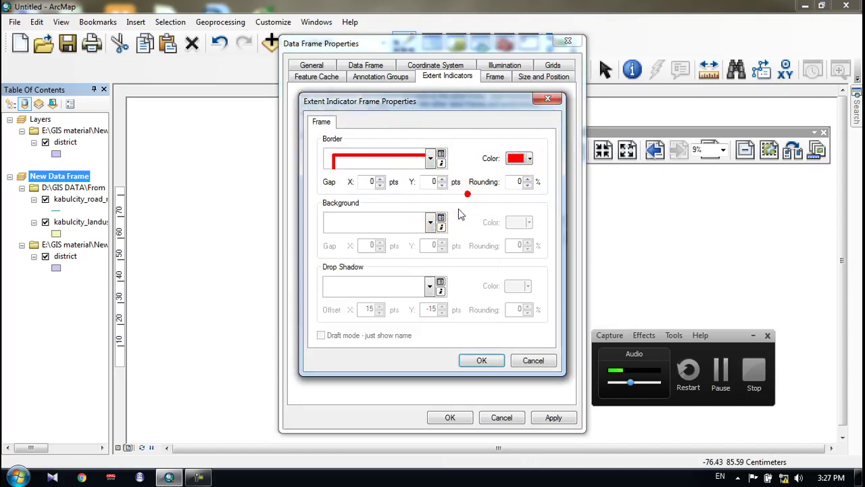
pyautogui.click(431, 288)
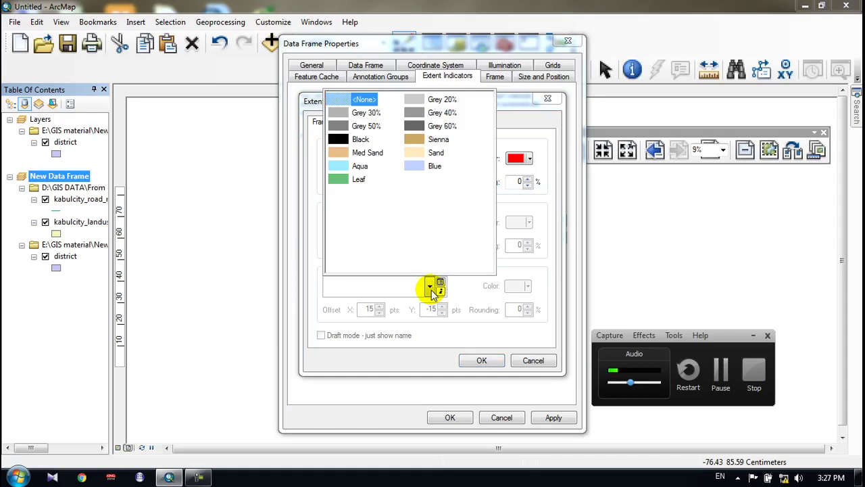
pyautogui.click(474, 294)
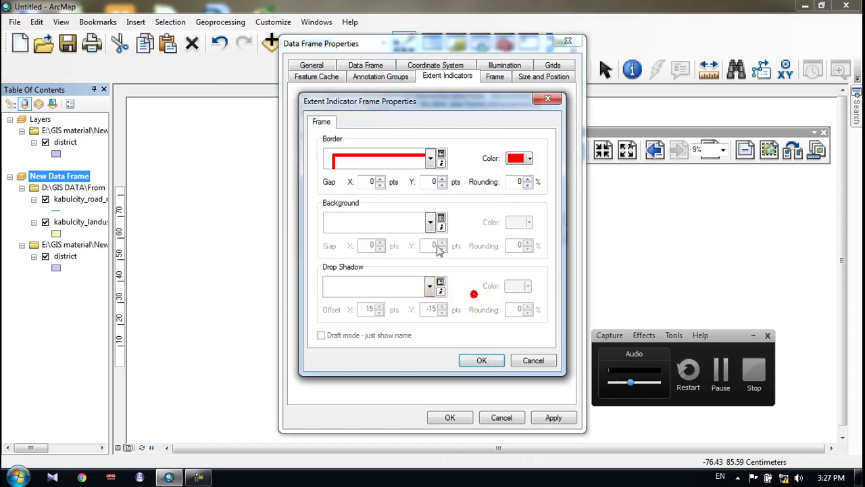
pyautogui.click(492, 359)
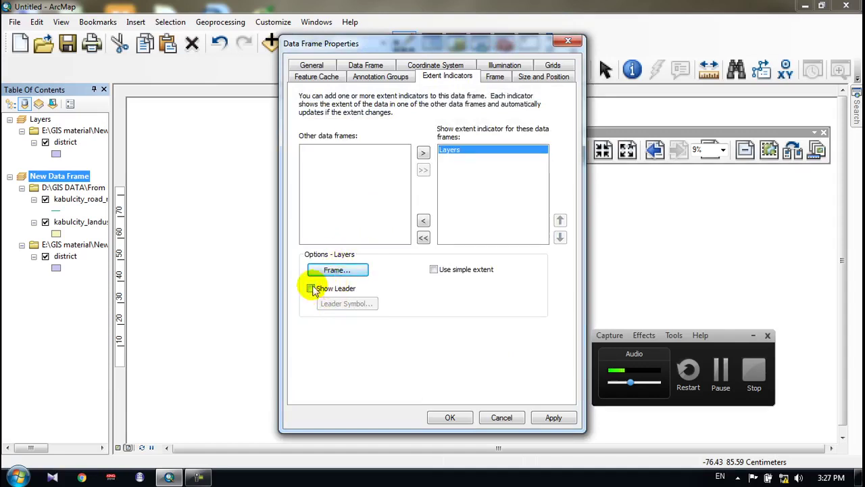
# Show a leader for the Layers extent indicator using the Arrow at Start symbol and apply the data frame properties.
pyautogui.click(311, 289)
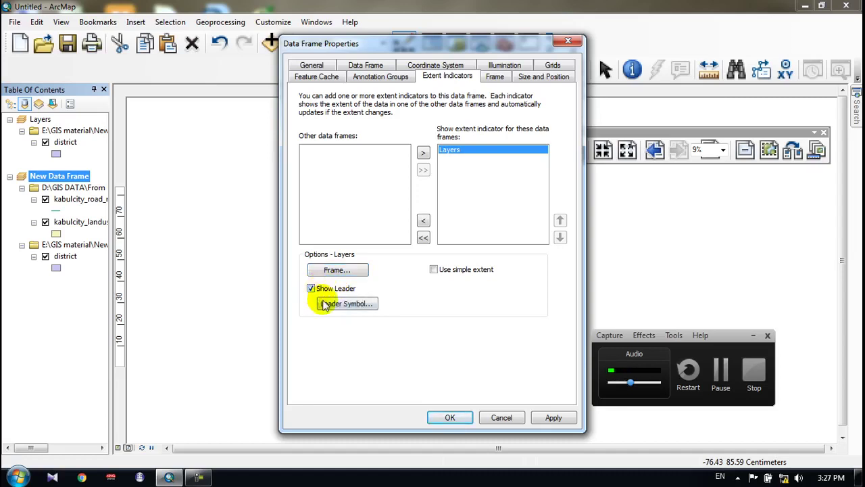
pyautogui.click(336, 308)
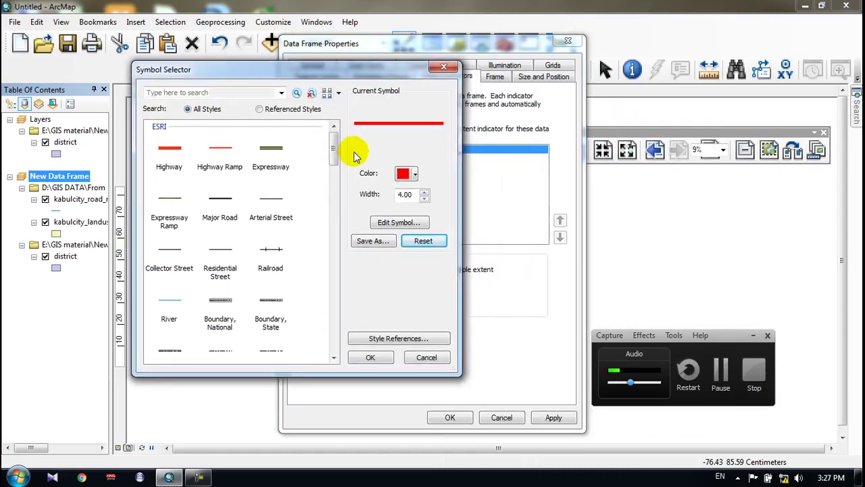
pyautogui.moveTo(339, 149); pyautogui.dragTo(332, 328)
pyautogui.click(219, 278)
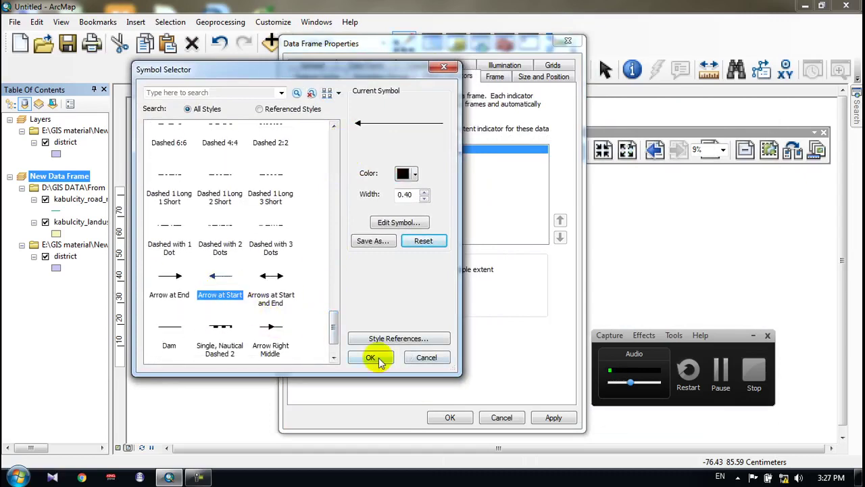
pyautogui.click(370, 356)
pyautogui.click(448, 416)
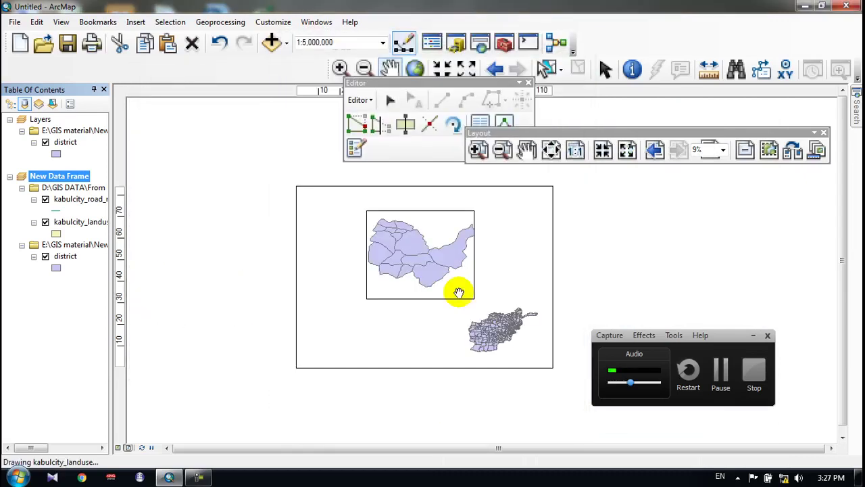
# Inspect the extent indicator and its leader arrow between the two data frames on the layout up close.
pyautogui.click(465, 315)
pyautogui.scroll(3, 477, 328)
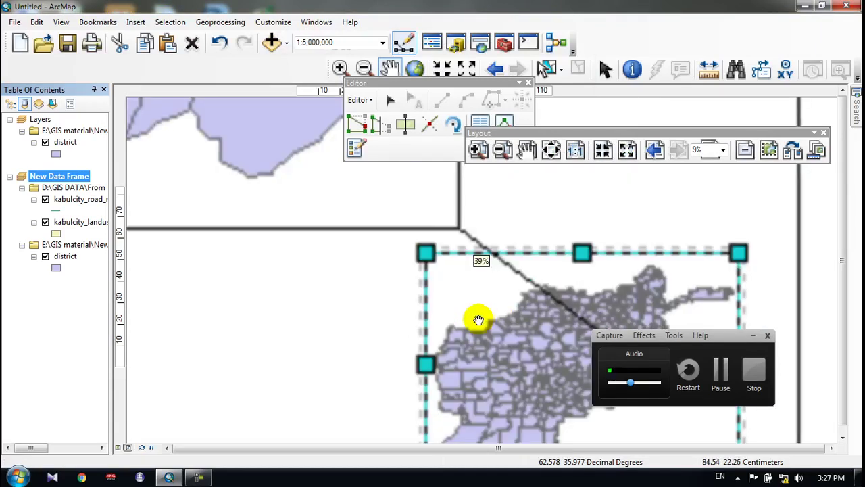
pyautogui.moveTo(748, 341); pyautogui.dragTo(797, 450)
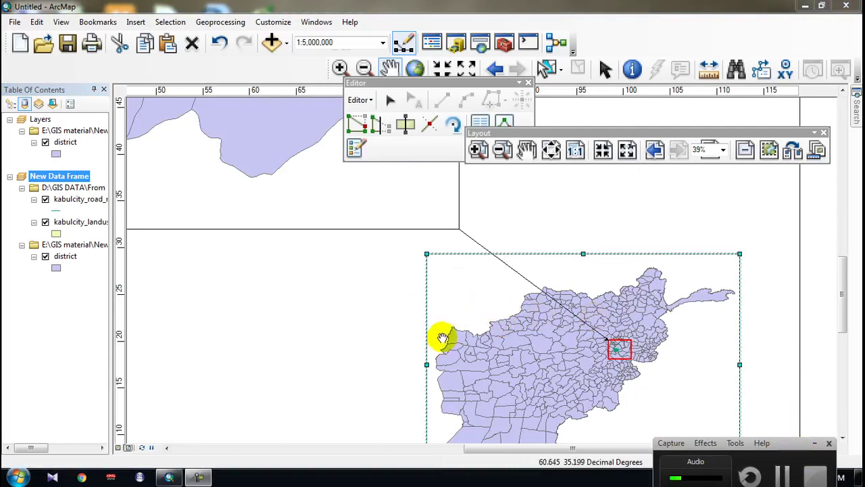
pyautogui.moveTo(456, 342); pyautogui.dragTo(369, 314)
pyautogui.moveTo(180, 139); pyautogui.dragTo(220, 163)
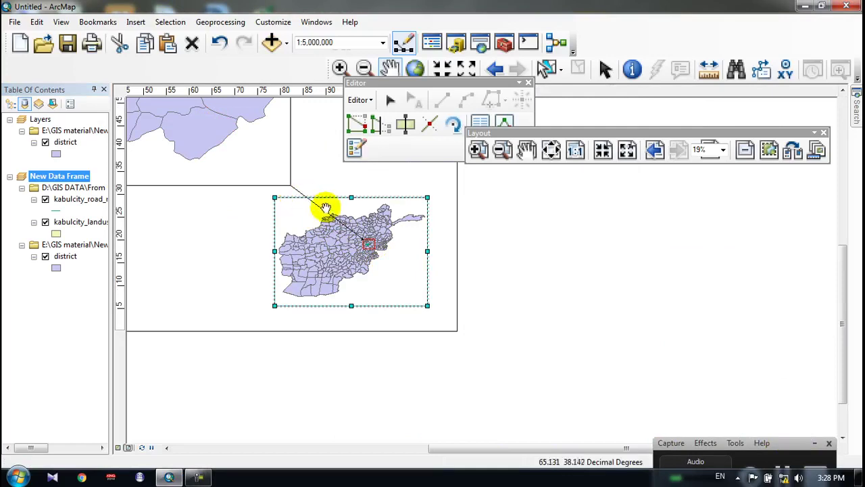
pyautogui.scroll(3, 305, 198)
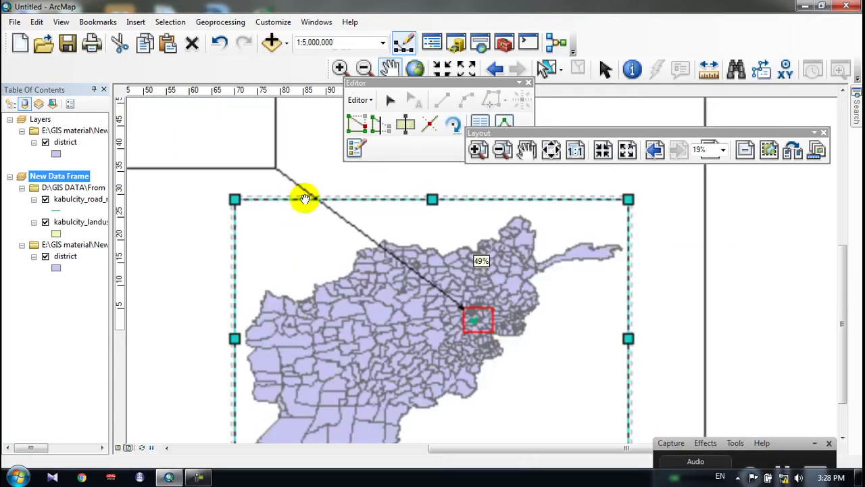
# Review the frame settings of the Layers extent indicator in the New Data Frame's properties and close them without changes.
pyautogui.rightClick(69, 177)
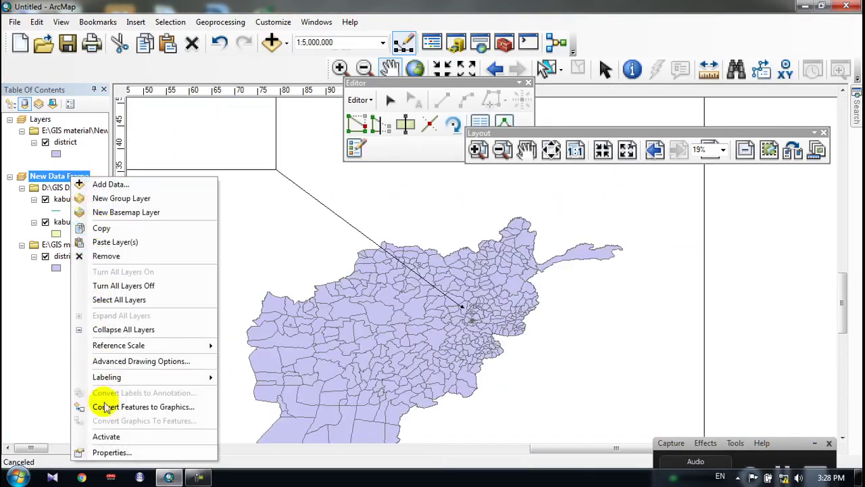
pyautogui.click(106, 452)
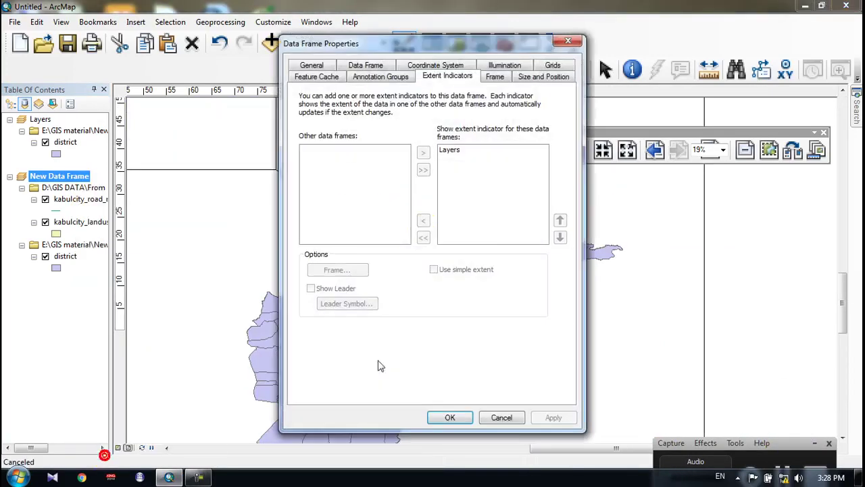
pyautogui.click(449, 150)
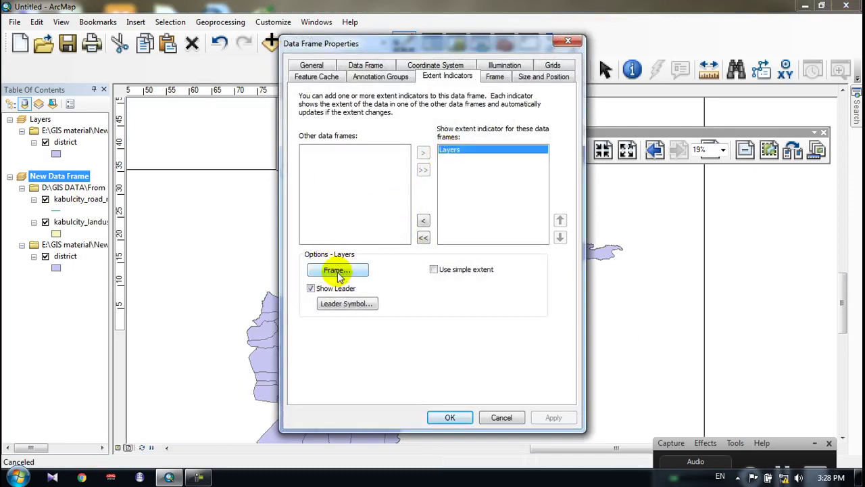
pyautogui.click(338, 271)
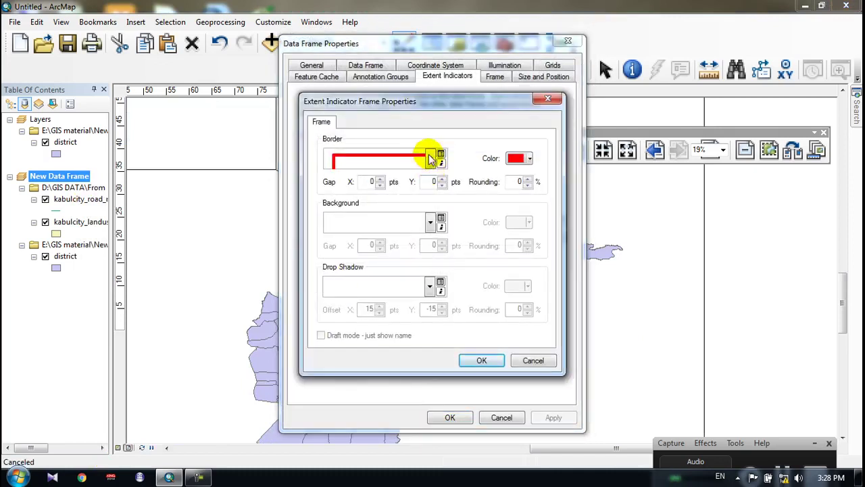
pyautogui.moveTo(460, 102); pyautogui.dragTo(710, 173)
pyautogui.click(798, 171)
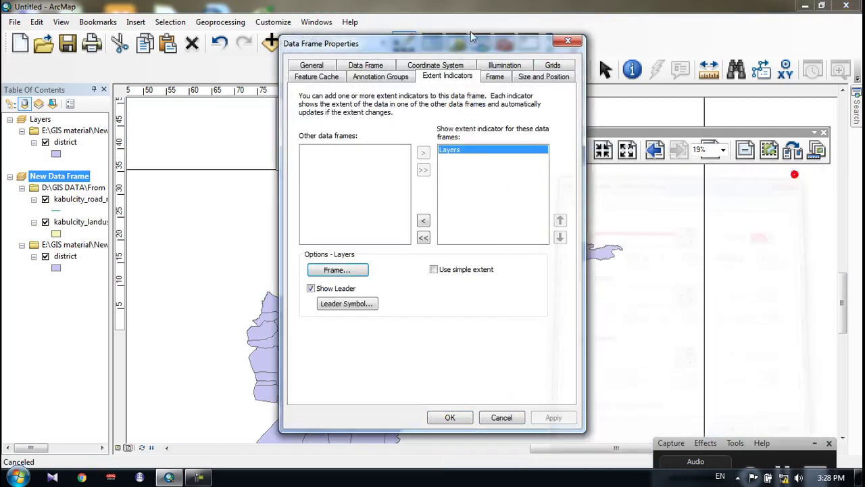
pyautogui.moveTo(475, 45); pyautogui.dragTo(765, 112)
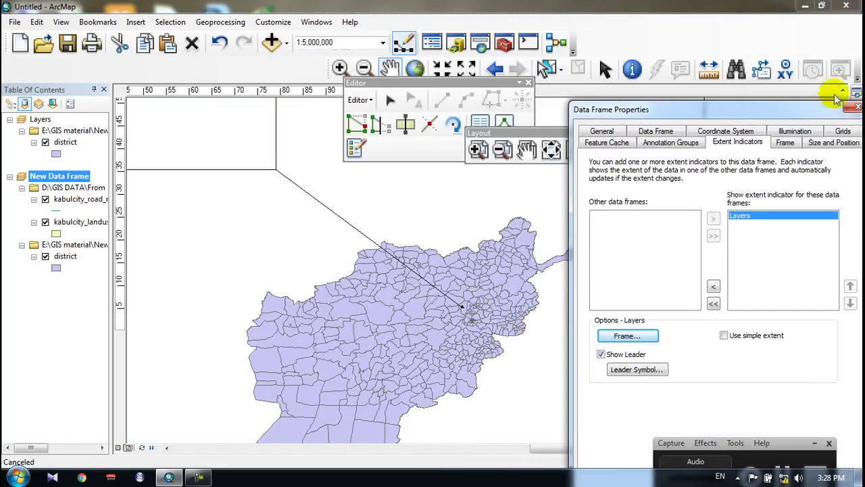
pyautogui.click(853, 110)
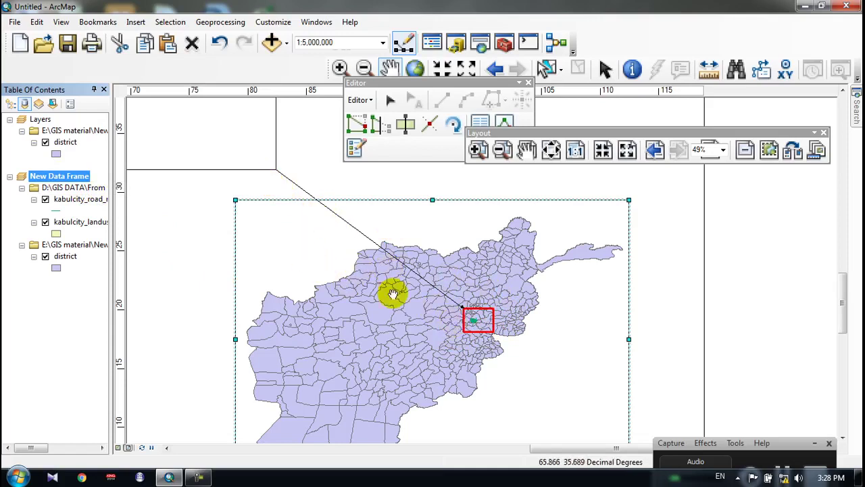
# Give the Layers extent indicator's frame a Cretean Blue background and a Blue drop shadow.
pyautogui.rightClick(50, 177)
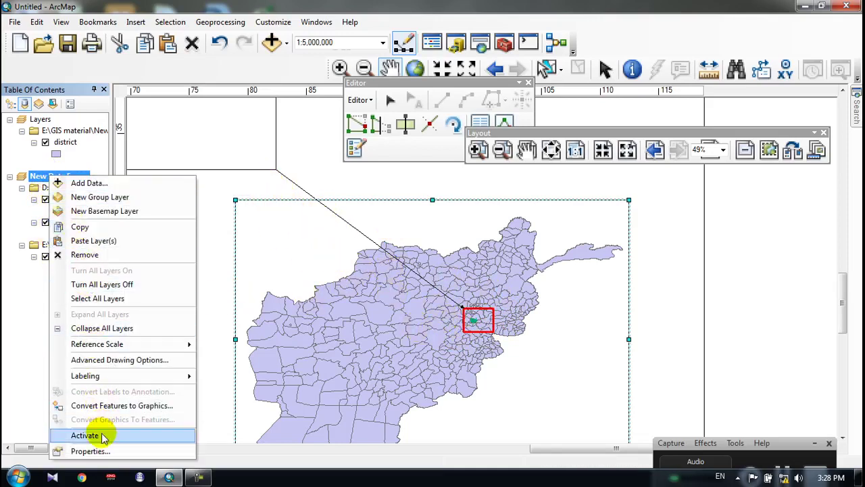
pyautogui.click(92, 450)
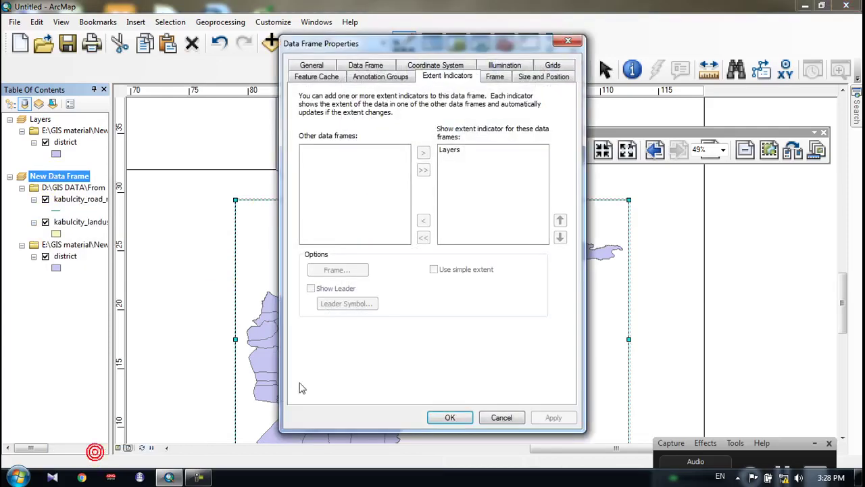
pyautogui.click(448, 151)
pyautogui.click(337, 272)
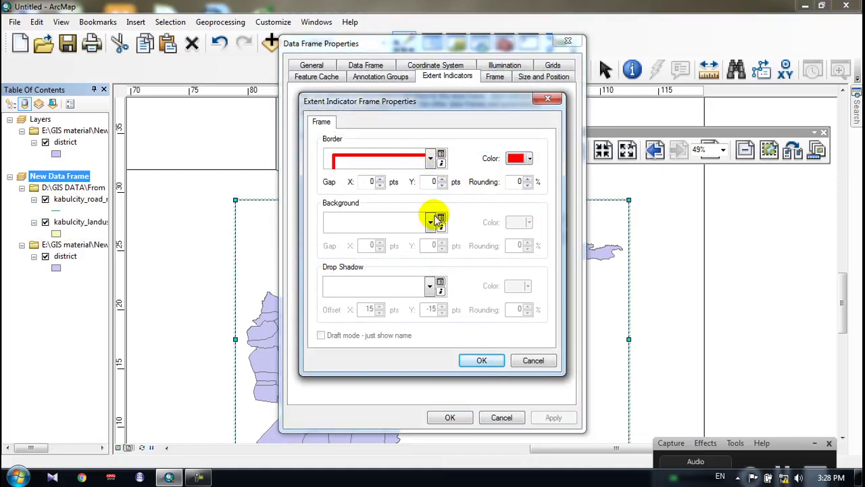
pyautogui.click(430, 222)
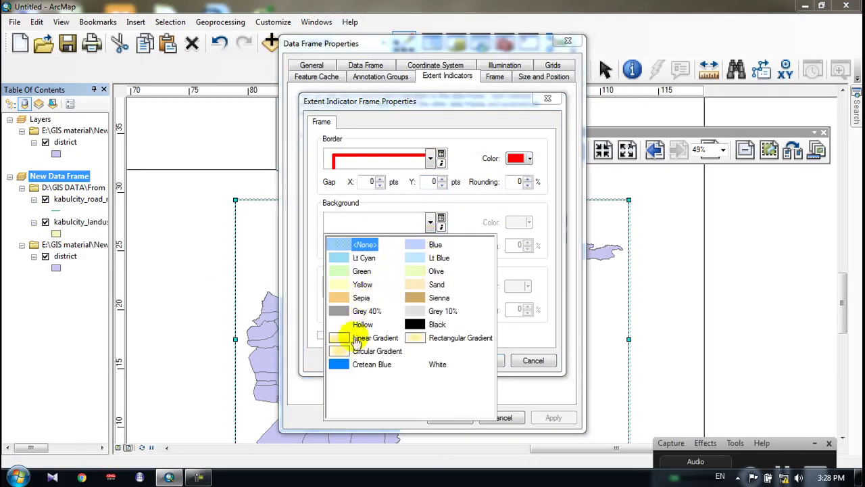
pyautogui.click(344, 365)
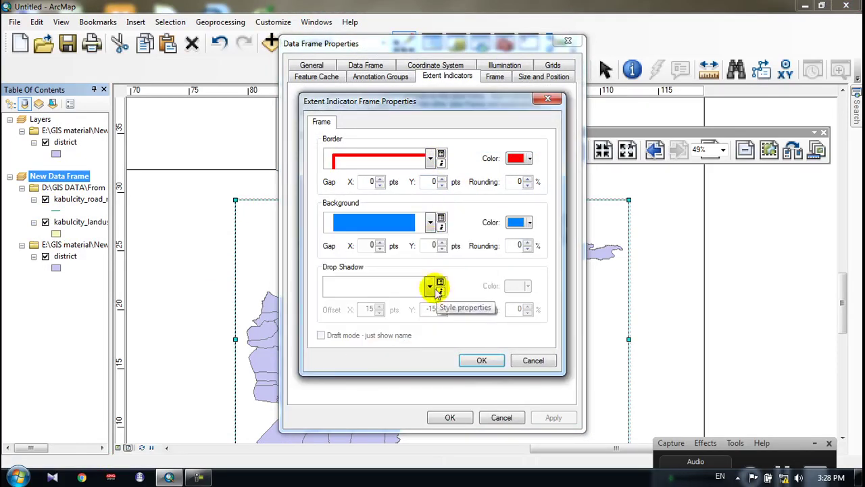
pyautogui.click(429, 287)
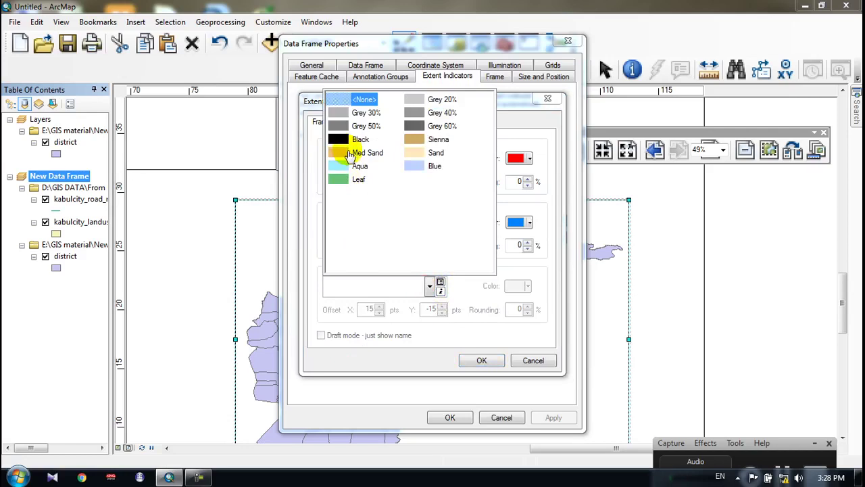
pyautogui.click(412, 166)
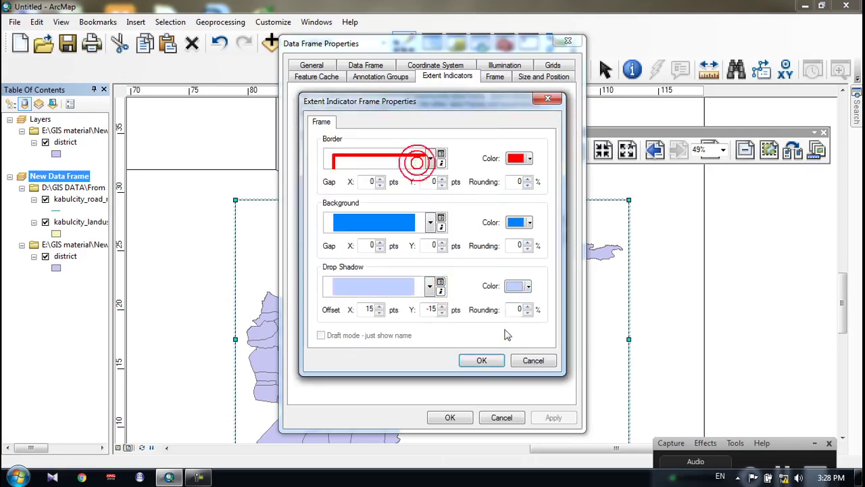
pyautogui.click(481, 361)
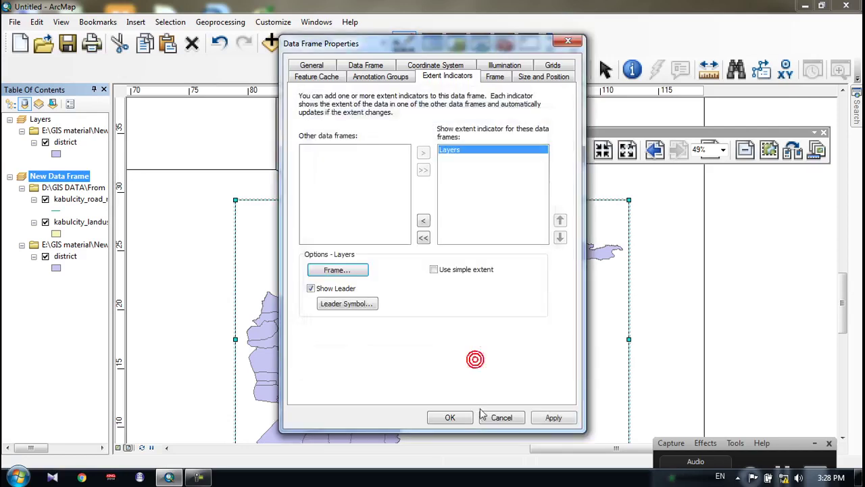
# Set the width of the Layers extent indicator's leader symbol to 1 and accept the data frame properties.
pyautogui.click(347, 306)
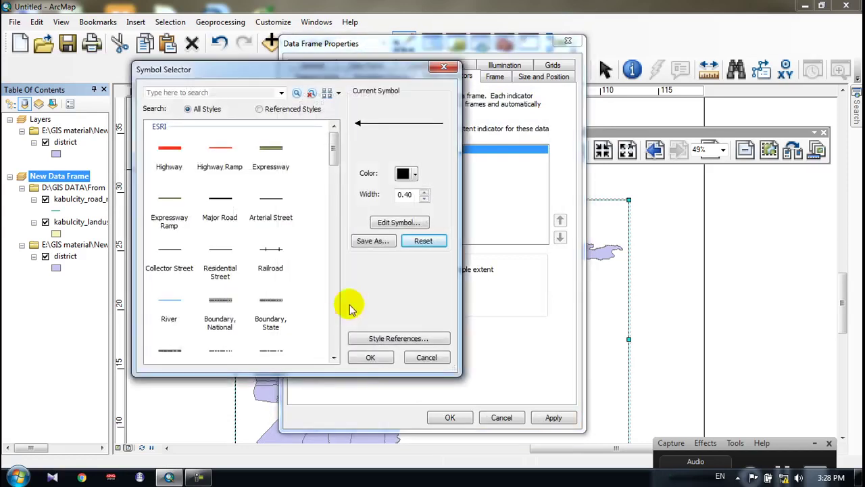
pyautogui.click(423, 192)
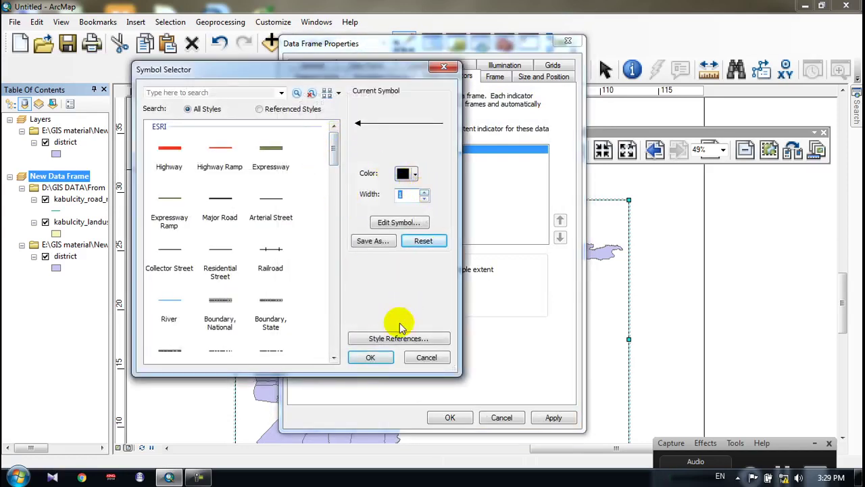
pyautogui.click(370, 357)
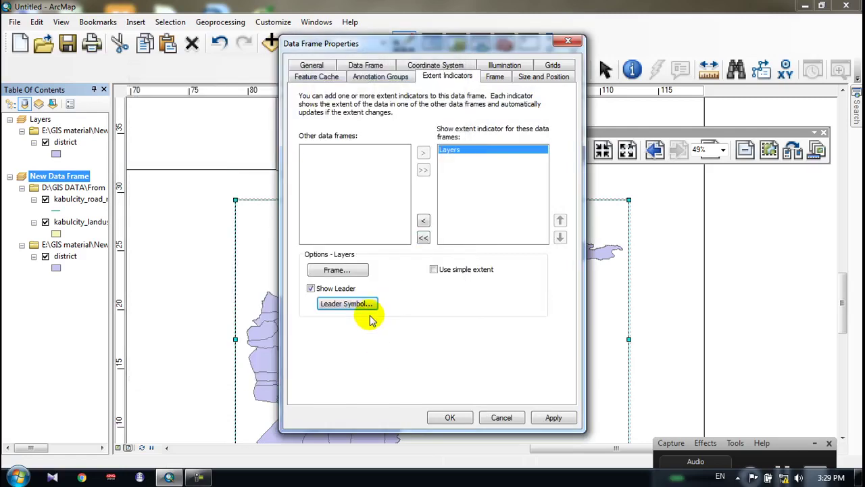
pyautogui.click(450, 417)
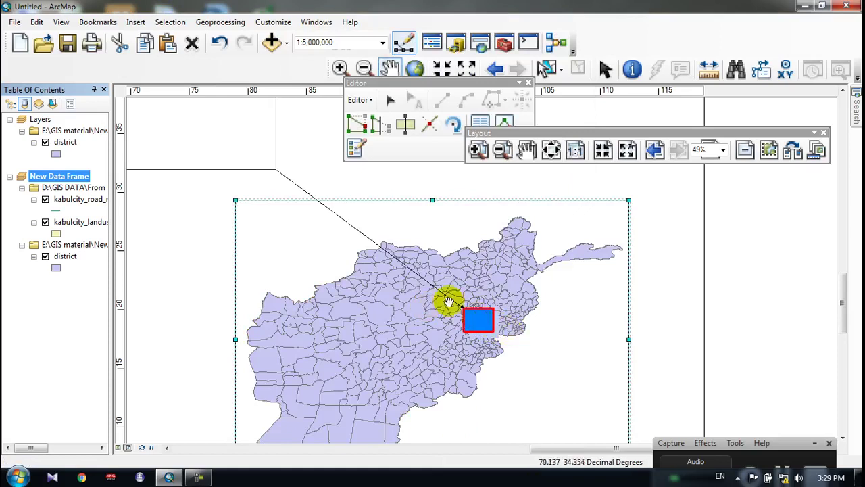
# Set the background colour of the Layers extent indicator's frame to no colour and apply the data frame properties.
pyautogui.rightClick(50, 175)
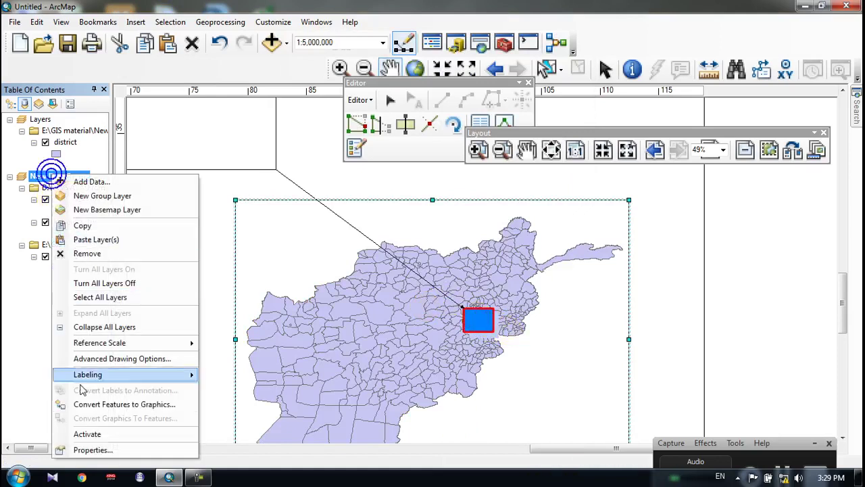
pyautogui.click(81, 449)
pyautogui.click(450, 149)
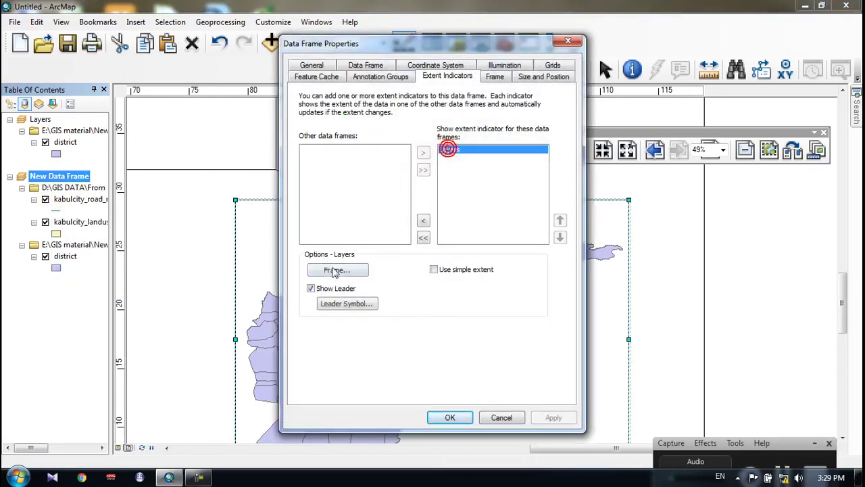
pyautogui.click(332, 271)
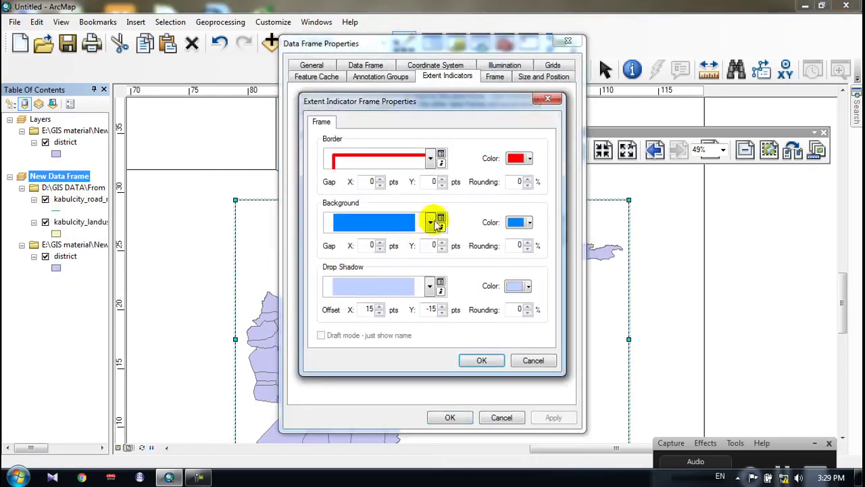
pyautogui.click(518, 222)
pyautogui.click(537, 242)
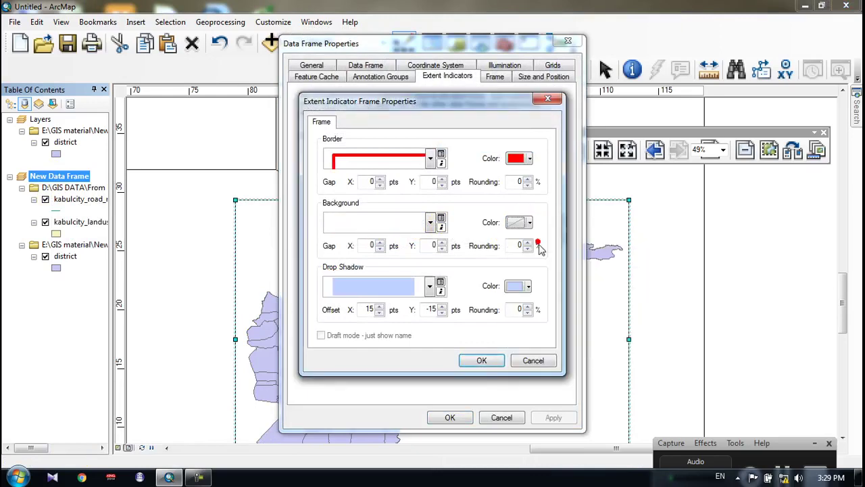
pyautogui.click(481, 360)
pyautogui.click(554, 417)
pyautogui.click(449, 417)
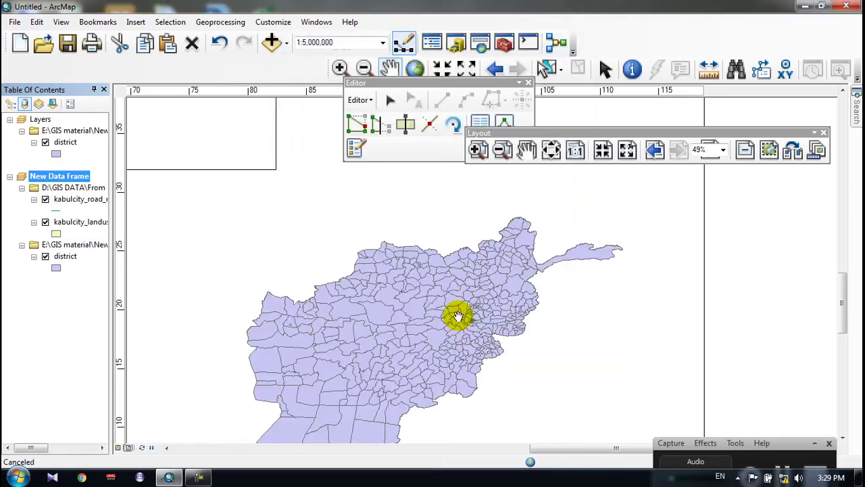
# Change the drop shadow of the Layers extent indicator's frame to Black and accept the data frame properties.
pyautogui.scroll(2, 497, 324)
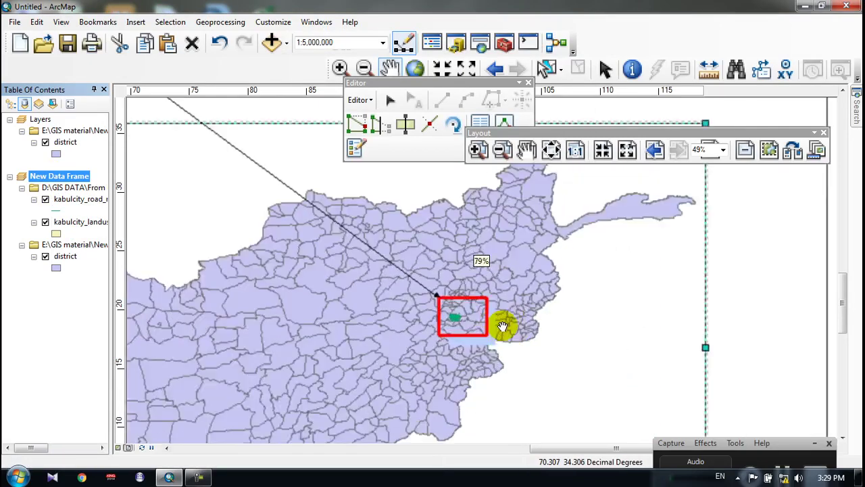
pyautogui.scroll(3, 498, 327)
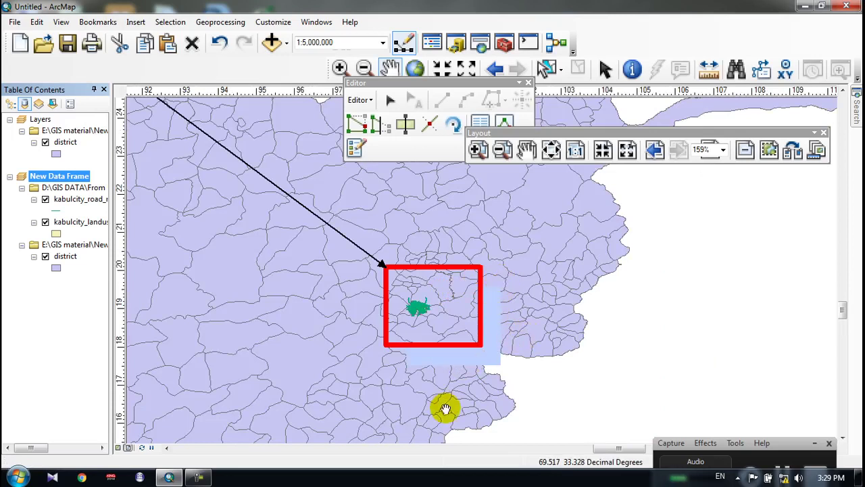
pyautogui.rightClick(52, 177)
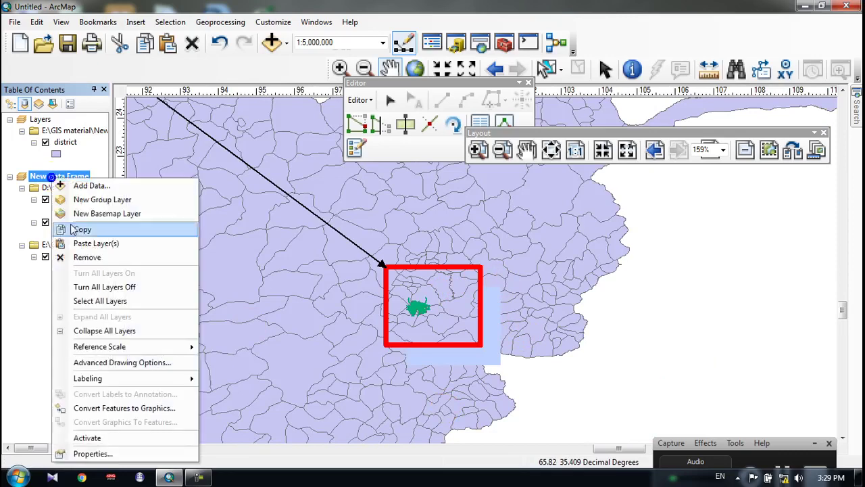
pyautogui.click(75, 451)
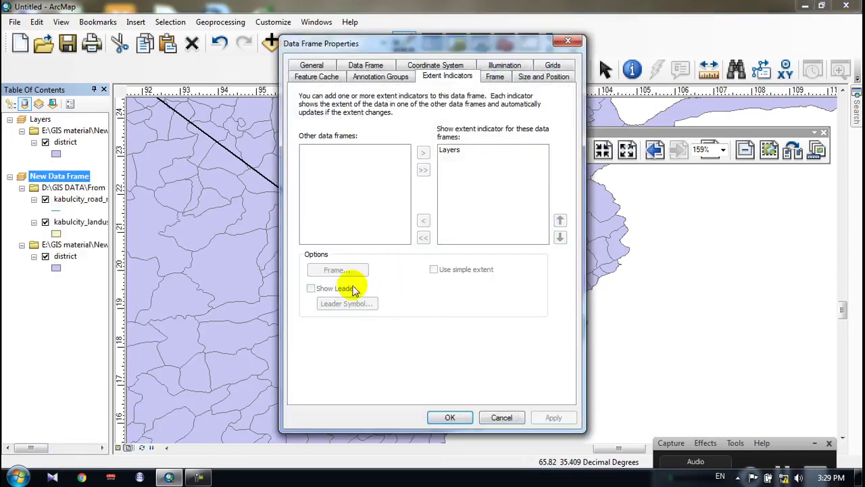
pyautogui.click(452, 149)
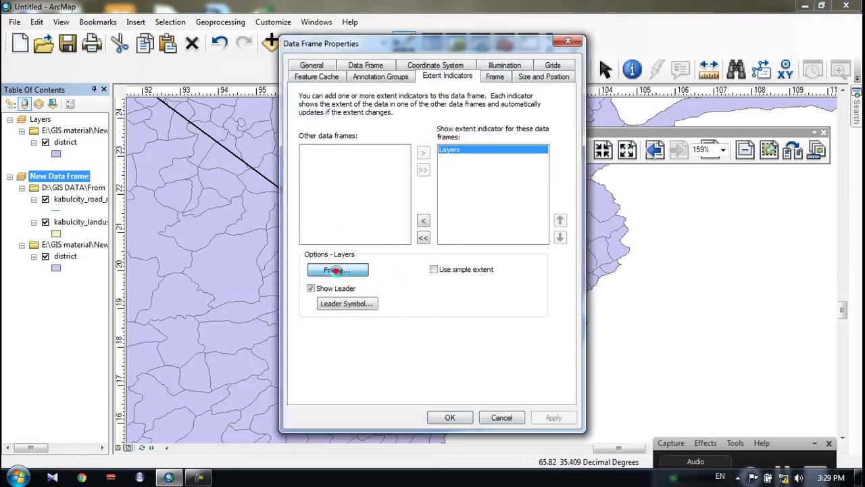
pyautogui.click(335, 270)
pyautogui.click(428, 286)
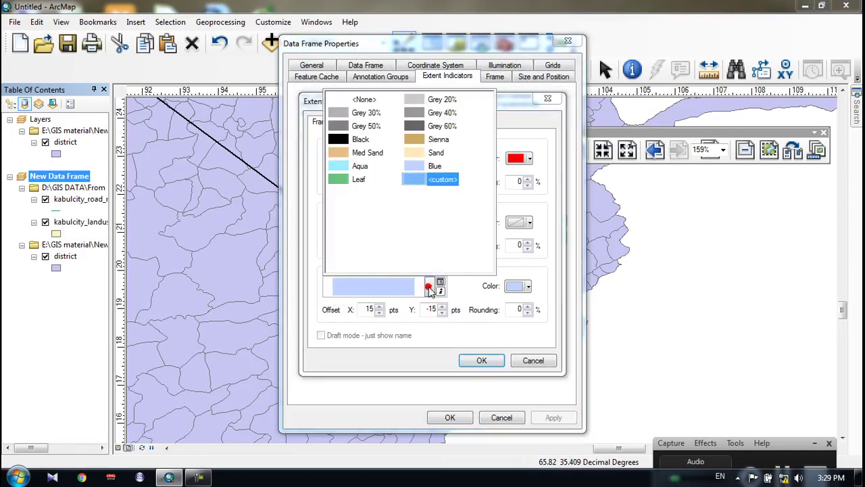
pyautogui.click(340, 140)
pyautogui.click(482, 360)
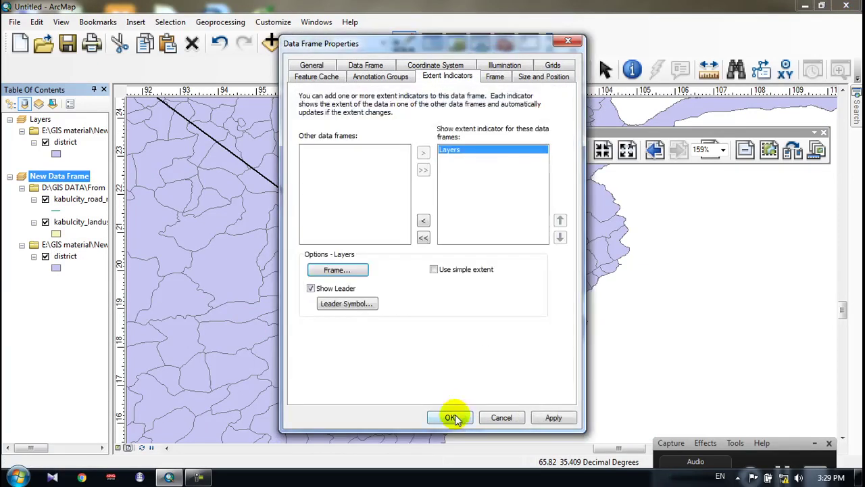
pyautogui.click(450, 417)
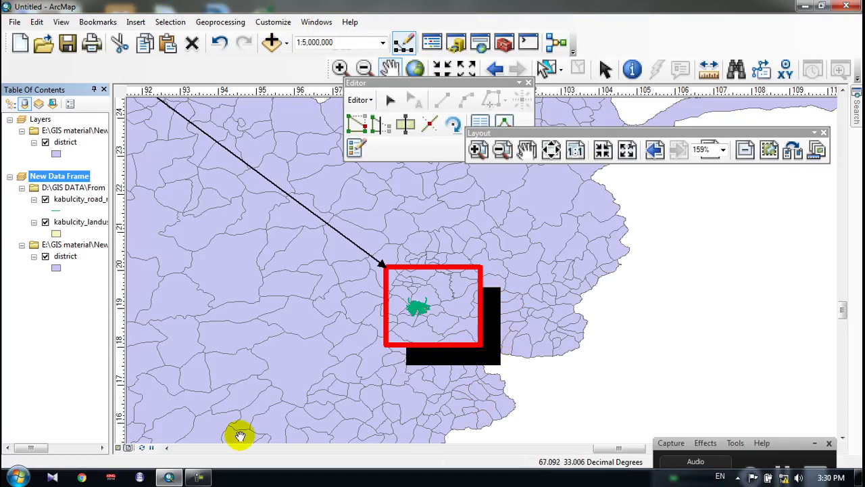
# Insert a map title reading "Kabul ditrict" into the layout.
pyautogui.scroll(4, 576, 274)
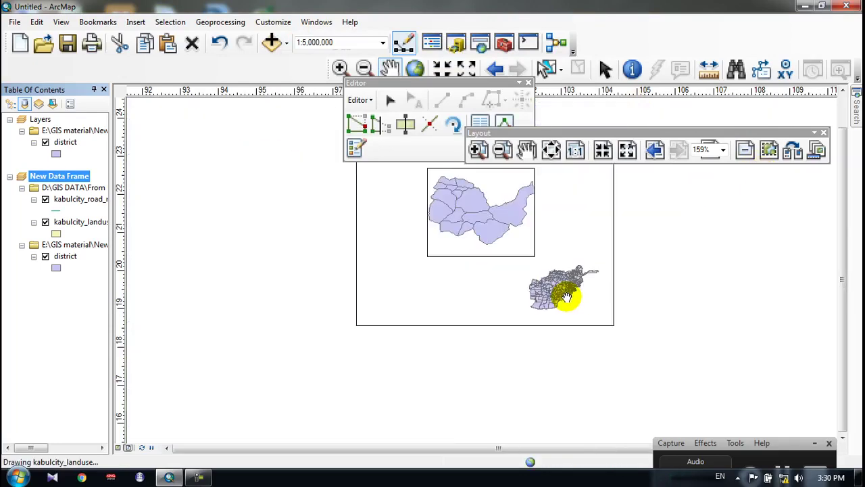
pyautogui.moveTo(554, 335); pyautogui.dragTo(507, 416)
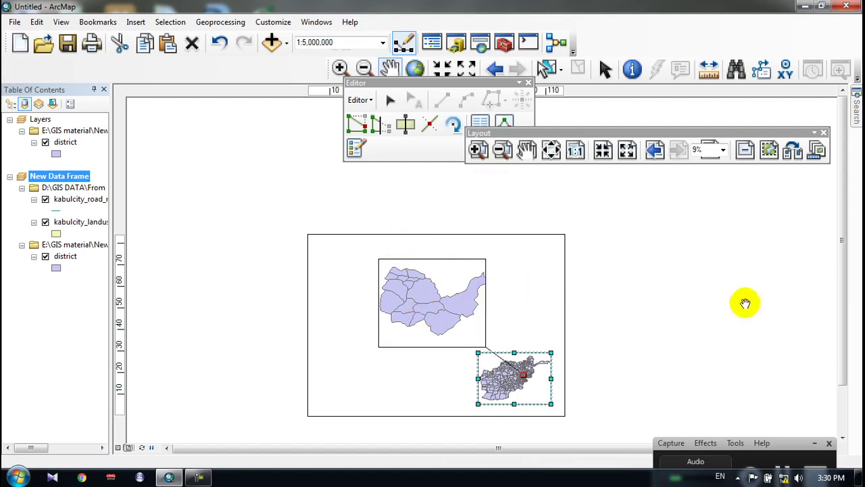
pyautogui.click(134, 25)
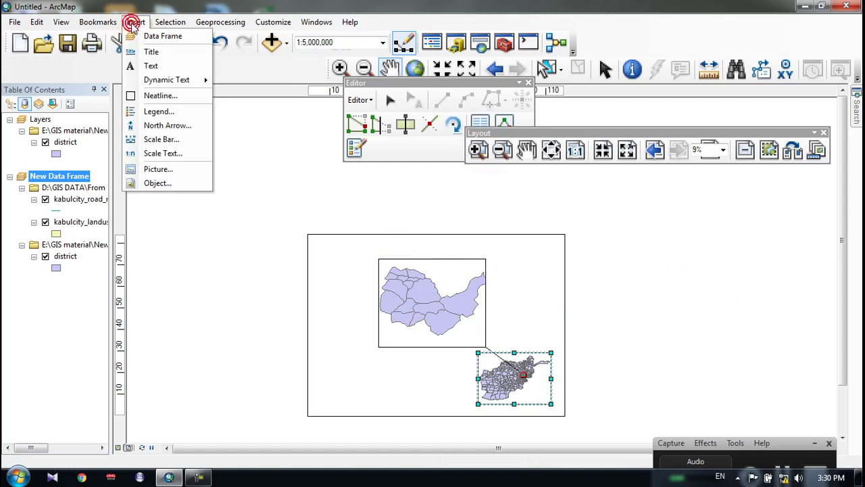
pyautogui.click(162, 54)
pyautogui.click(437, 236)
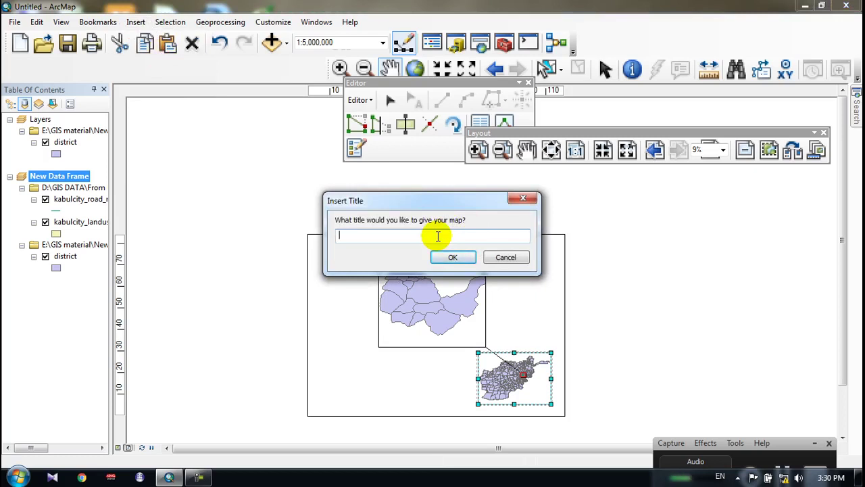
pyautogui.write('k')
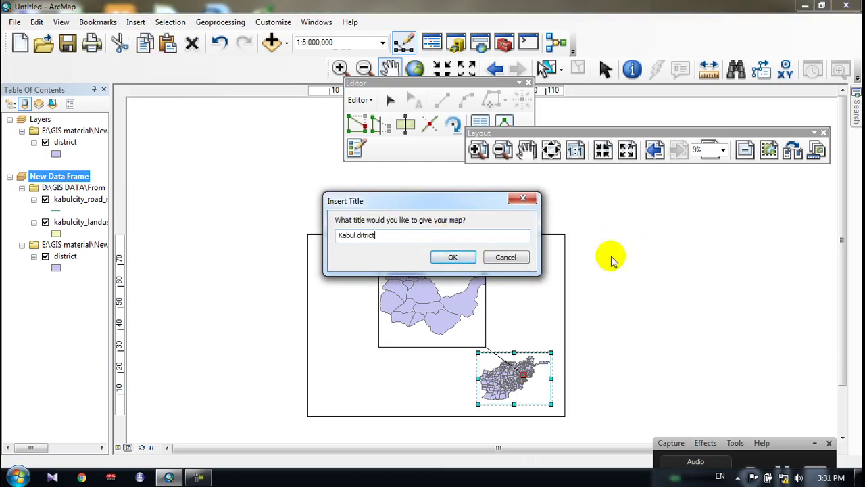
pyautogui.click(454, 256)
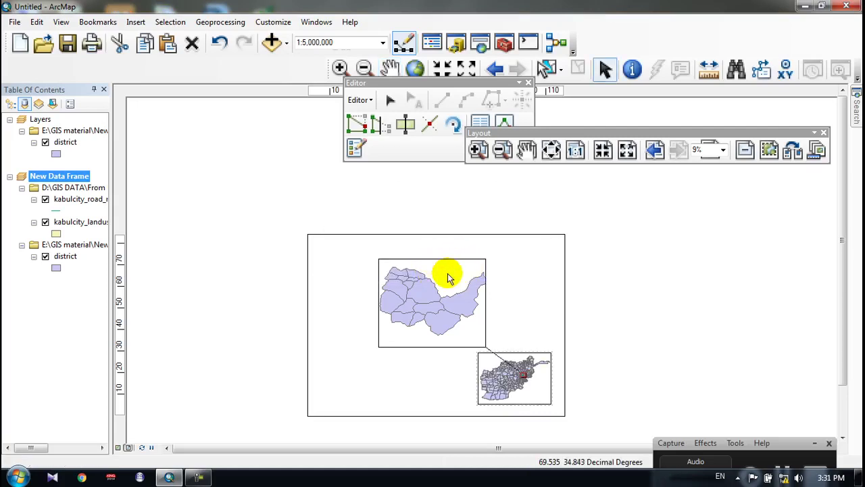
# Insert the map title into the layout two more times.
pyautogui.scroll(-2, 473, 351)
pyautogui.click(534, 319)
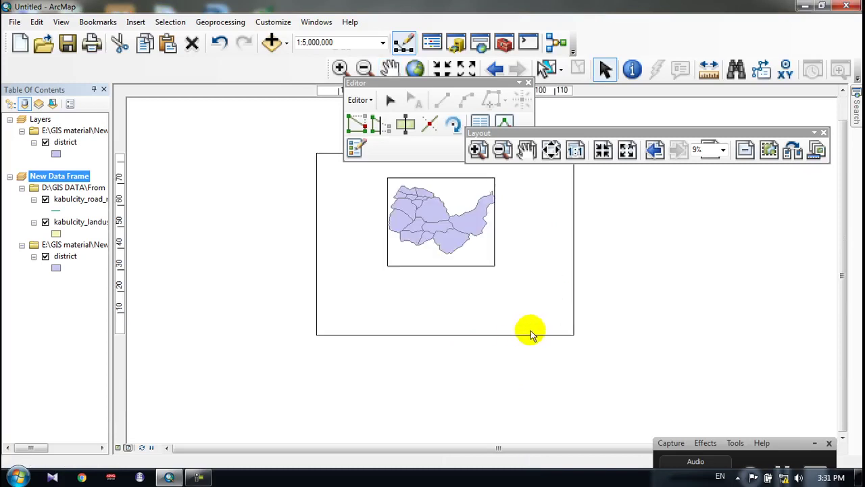
pyautogui.scroll(2, 534, 315)
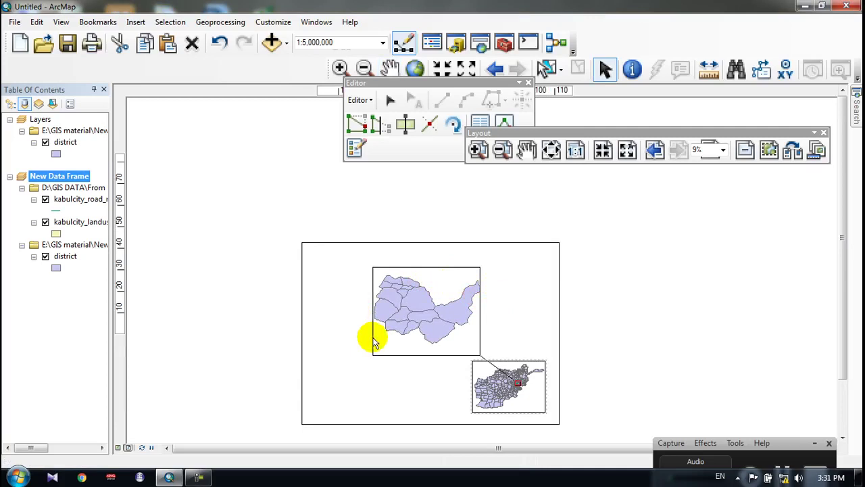
pyautogui.click(551, 149)
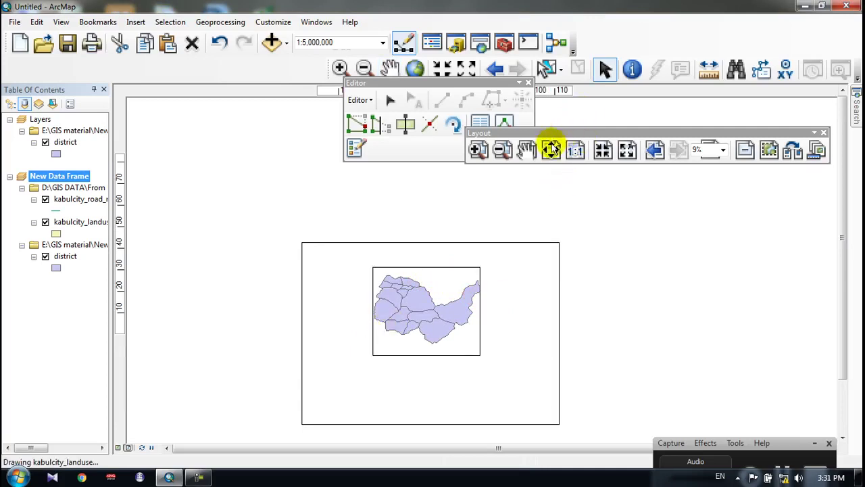
pyautogui.click(501, 150)
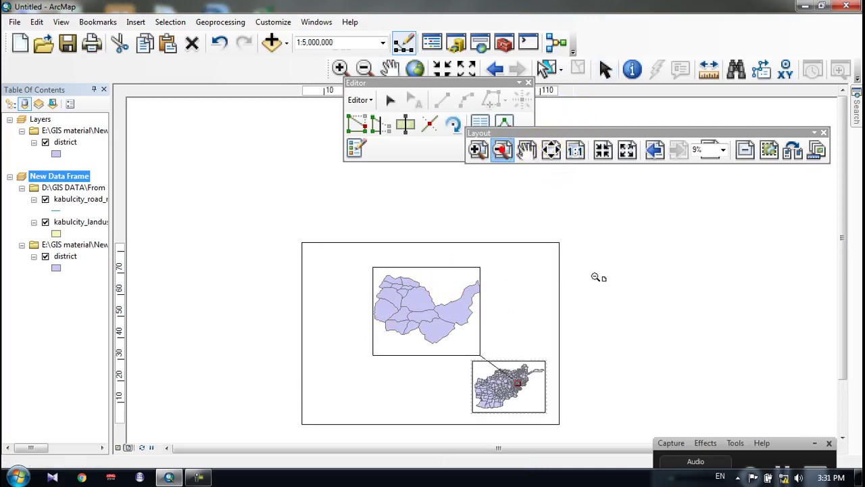
pyautogui.click(596, 279)
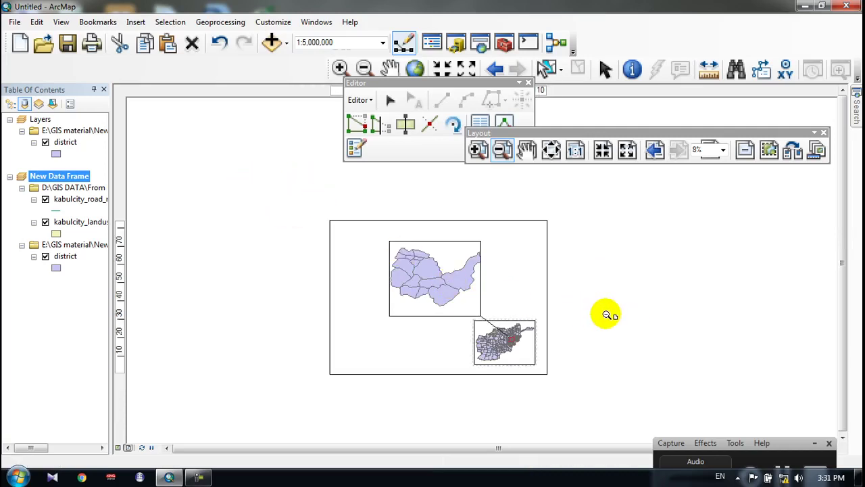
pyautogui.click(134, 22)
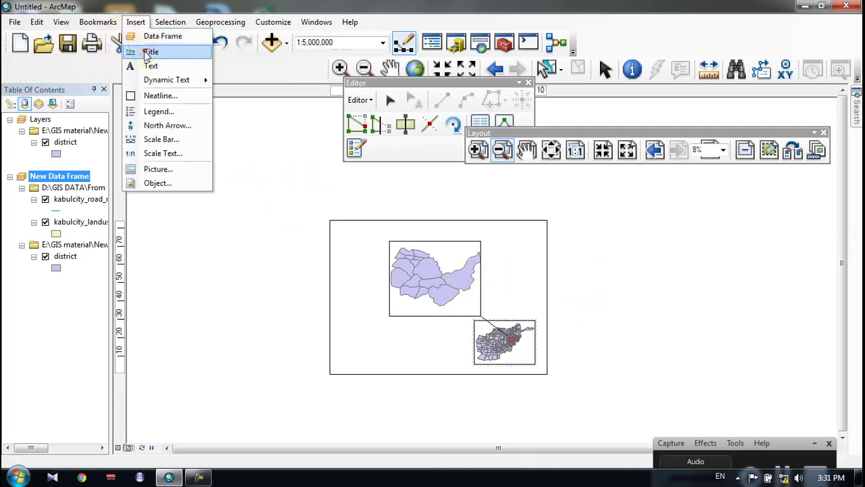
pyautogui.click(146, 53)
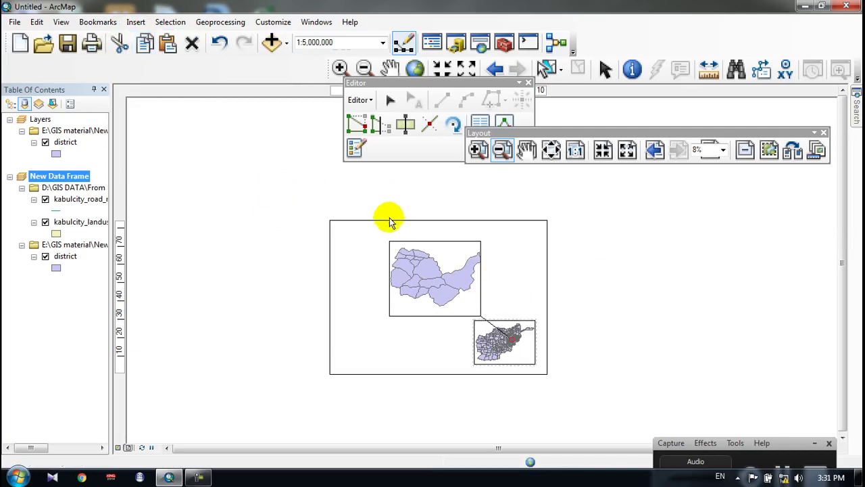
pyautogui.click(135, 21)
pyautogui.click(146, 53)
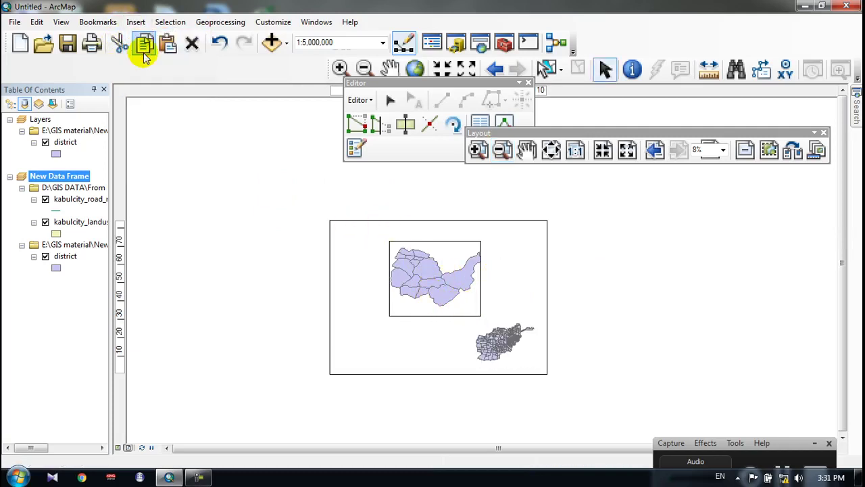
# Examine the layout page and both data frames for the inserted map title.
pyautogui.scroll(5, 487, 305)
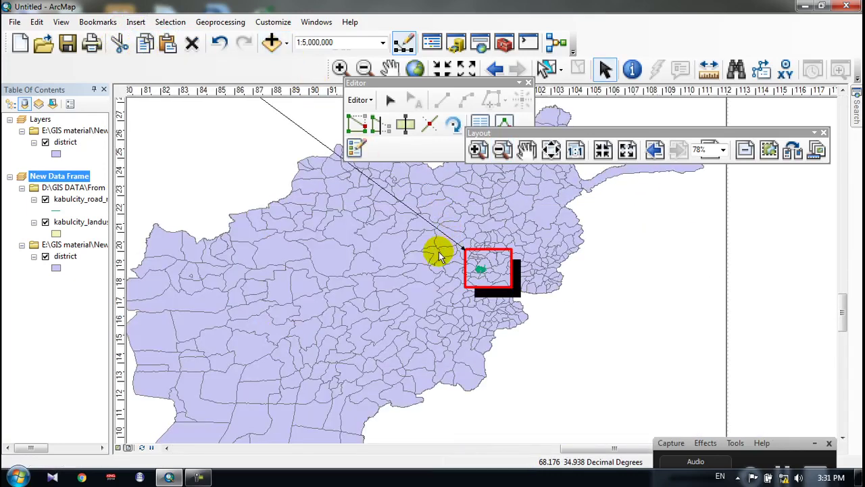
pyautogui.scroll(-3, 438, 256)
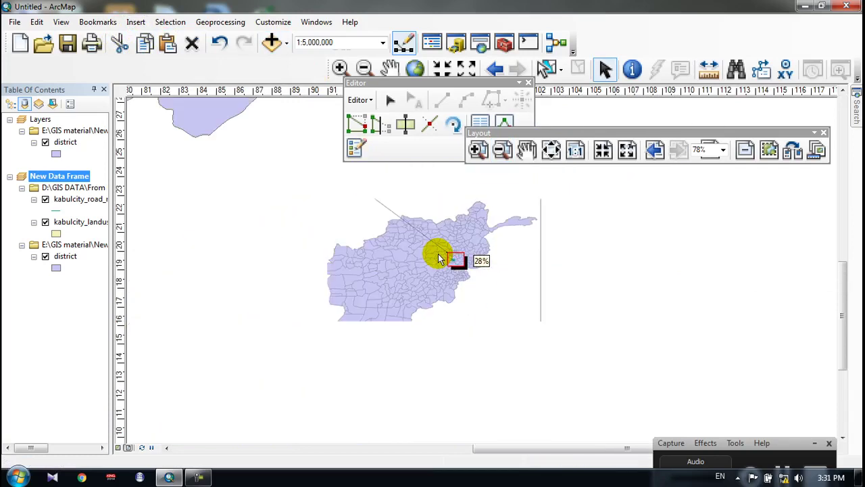
pyautogui.scroll(-3, 532, 325)
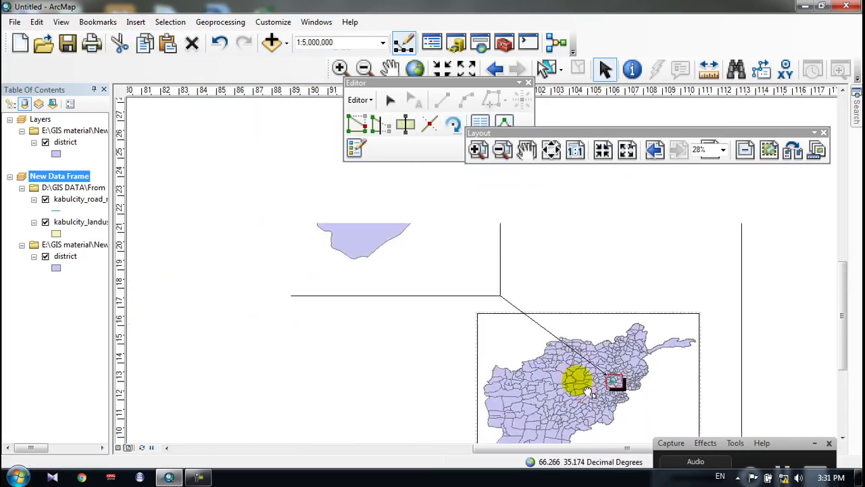
pyautogui.scroll(2, 497, 349)
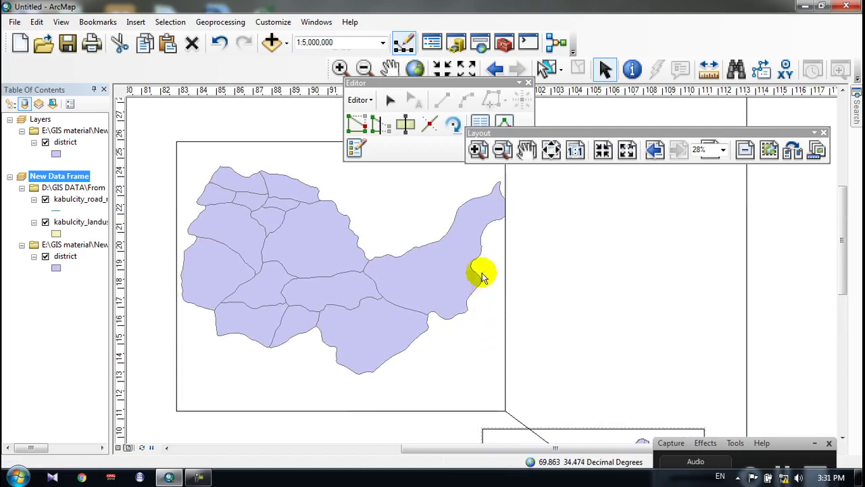
pyautogui.scroll(2, 483, 277)
pyautogui.scroll(-2, 466, 329)
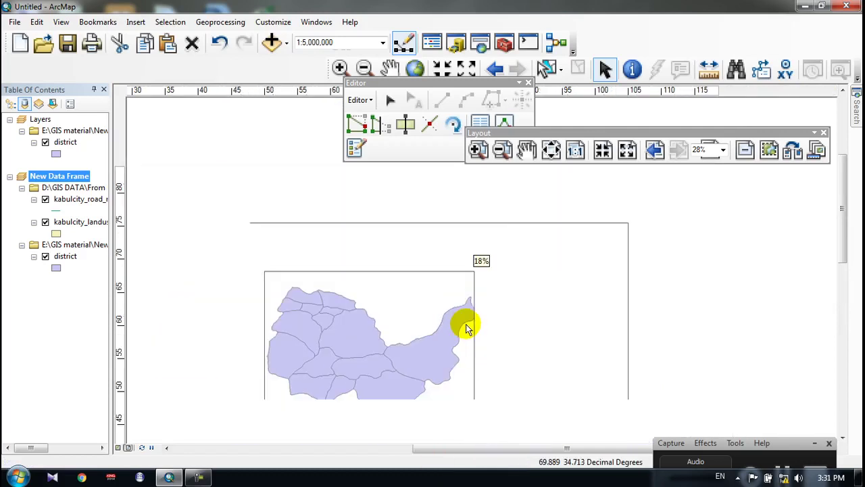
pyautogui.click(500, 150)
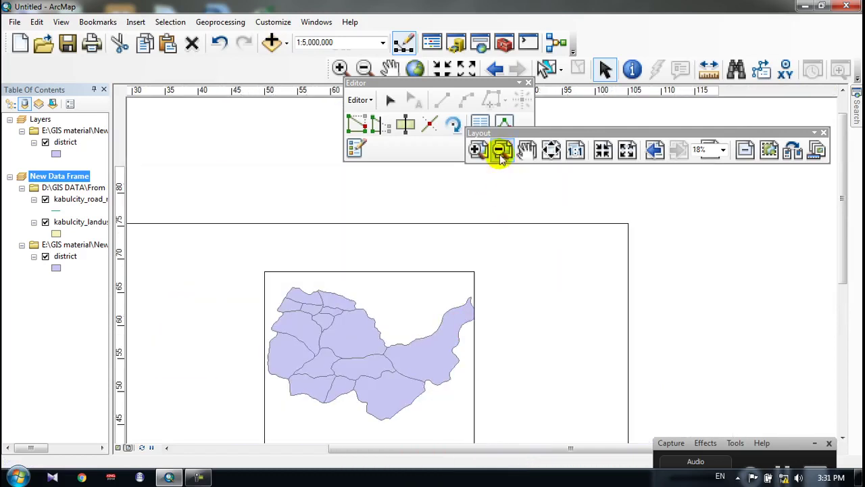
pyautogui.click(432, 299)
pyautogui.moveTo(455, 280); pyautogui.dragTo(441, 343)
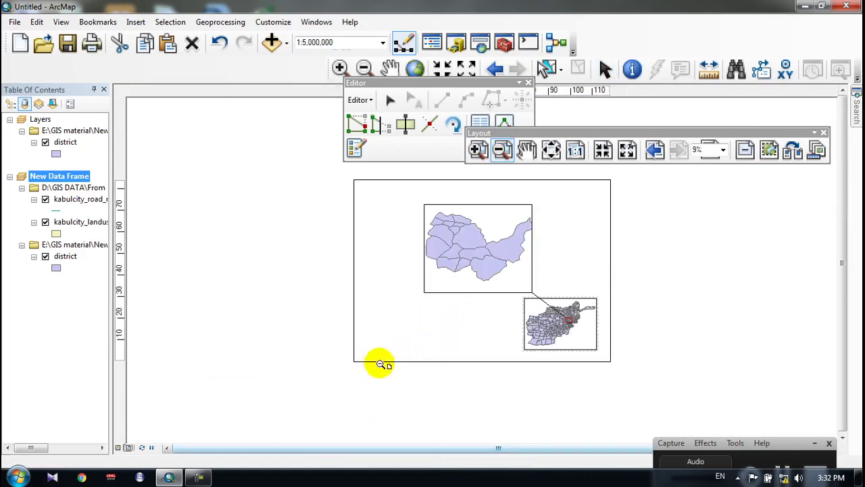
pyautogui.moveTo(397, 360); pyautogui.dragTo(362, 404)
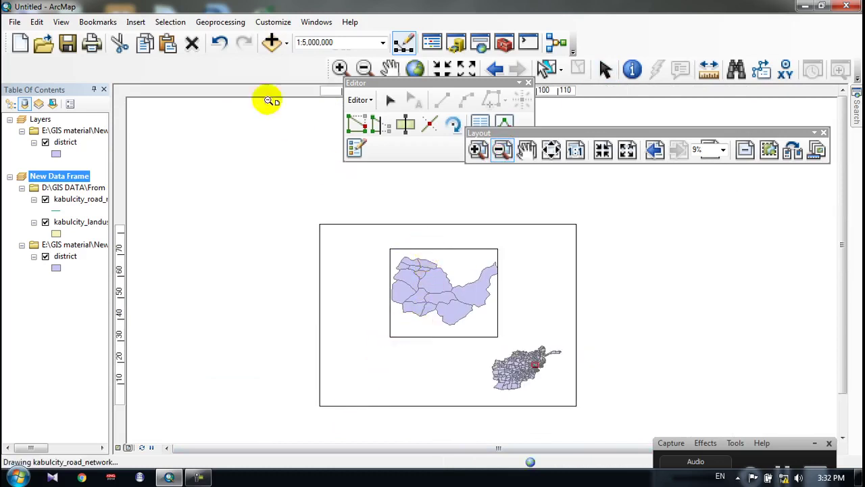
# Insert one more copy of the map title into the layout.
pyautogui.click(135, 21)
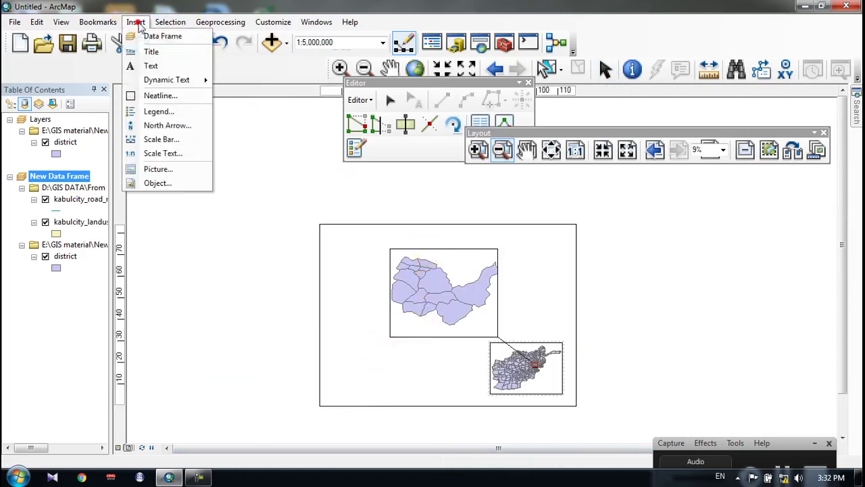
pyautogui.click(149, 54)
pyautogui.hotkey('ctrl', 'v')
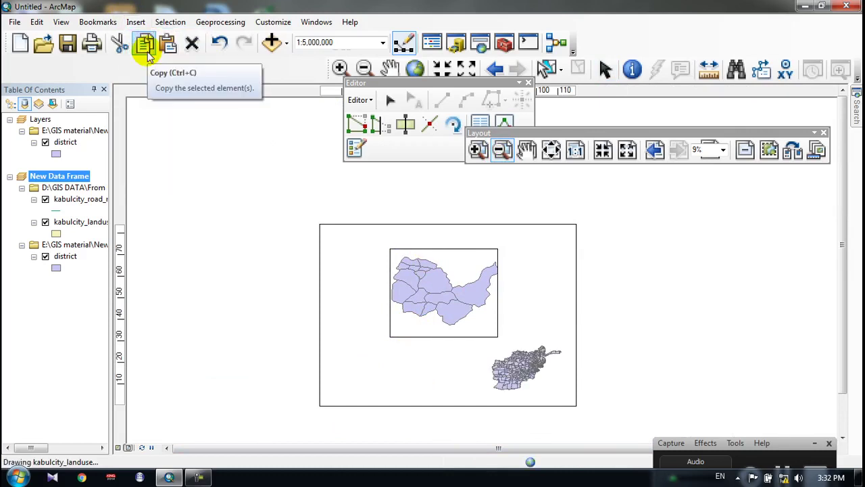
pyautogui.click(135, 22)
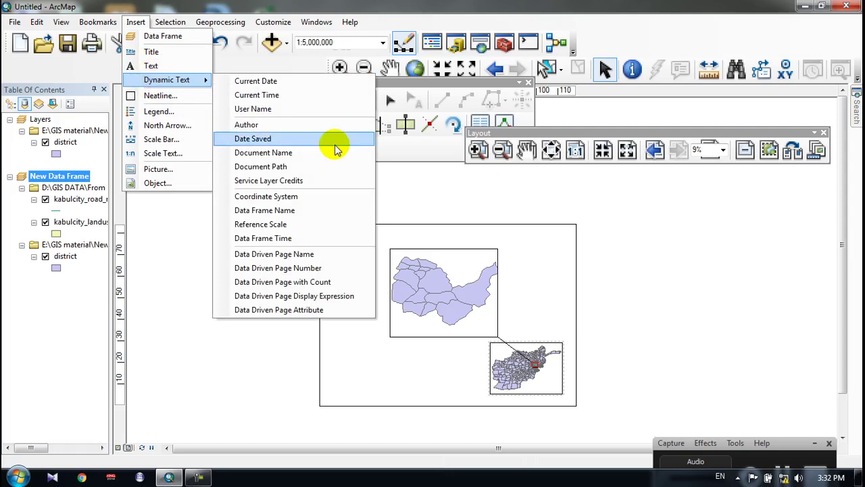
pyautogui.press('Escape')
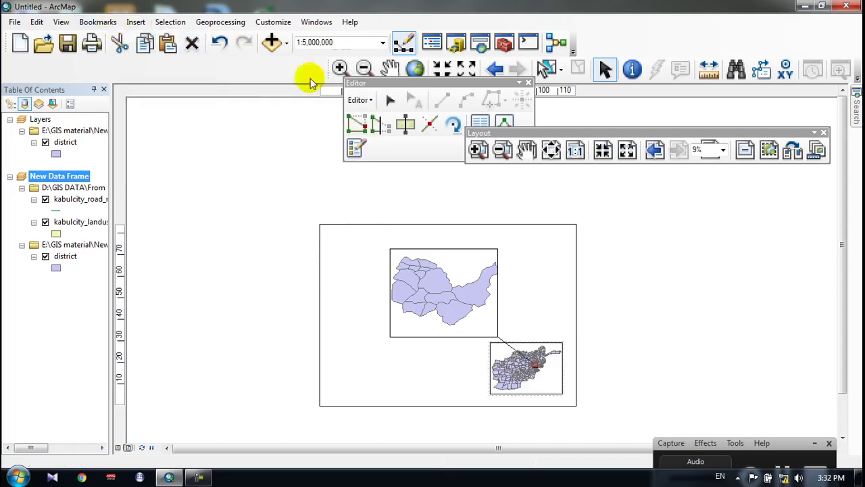
# Move one "Kabul ditrict" title from above the page onto the page, just above the large Kabul district map.
pyautogui.moveTo(402, 208); pyautogui.dragTo(328, 335)
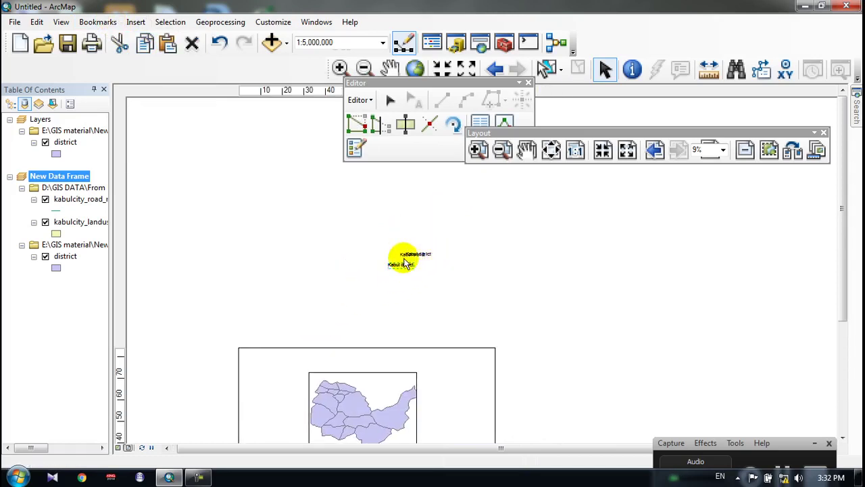
pyautogui.moveTo(399, 264); pyautogui.dragTo(459, 329)
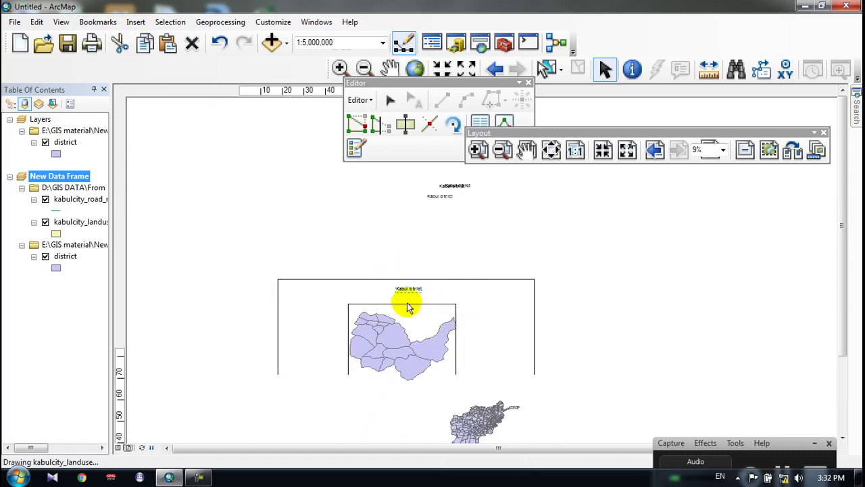
pyautogui.scroll(-3, 422, 288)
pyautogui.scroll(3, 422, 270)
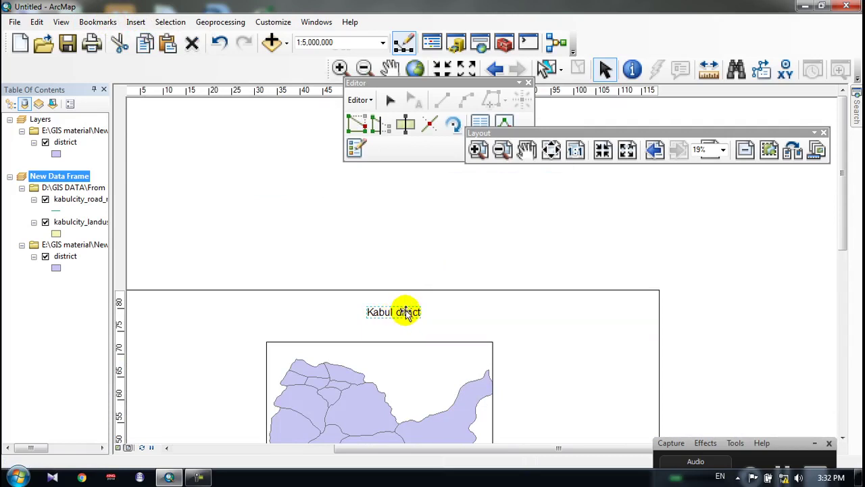
pyautogui.doubleClick(405, 311)
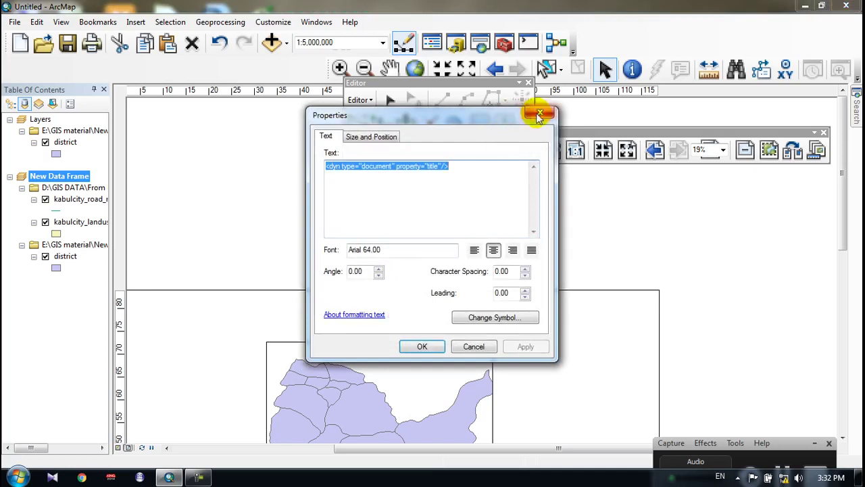
pyautogui.click(536, 113)
pyautogui.click(393, 312)
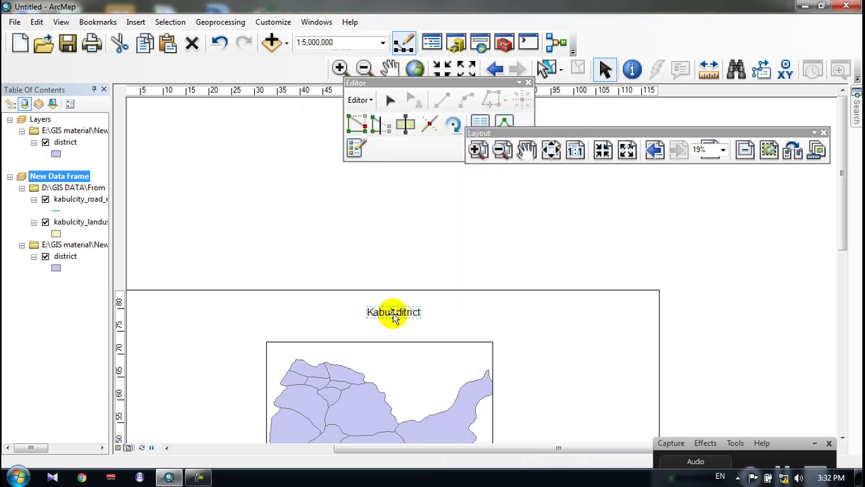
pyautogui.click(412, 262)
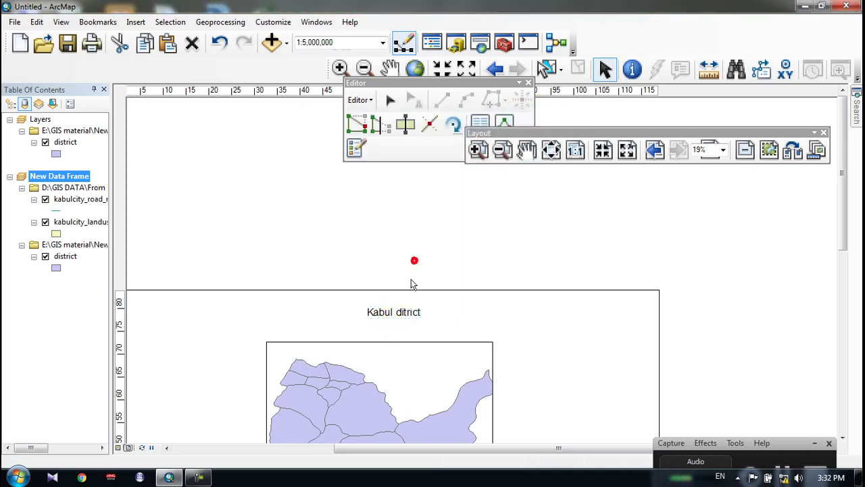
pyautogui.click(406, 316)
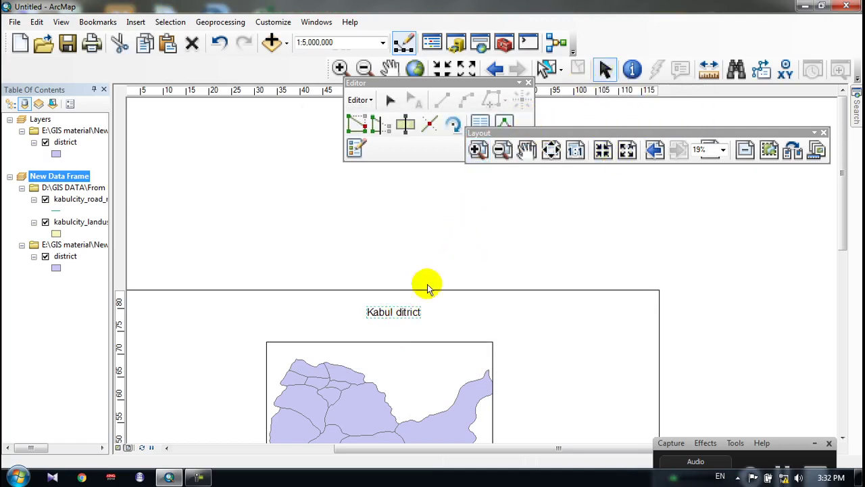
# Format the "Kabul ditrict" title above the large district map as bold italic Arial at size 72.
pyautogui.doubleClick(393, 312)
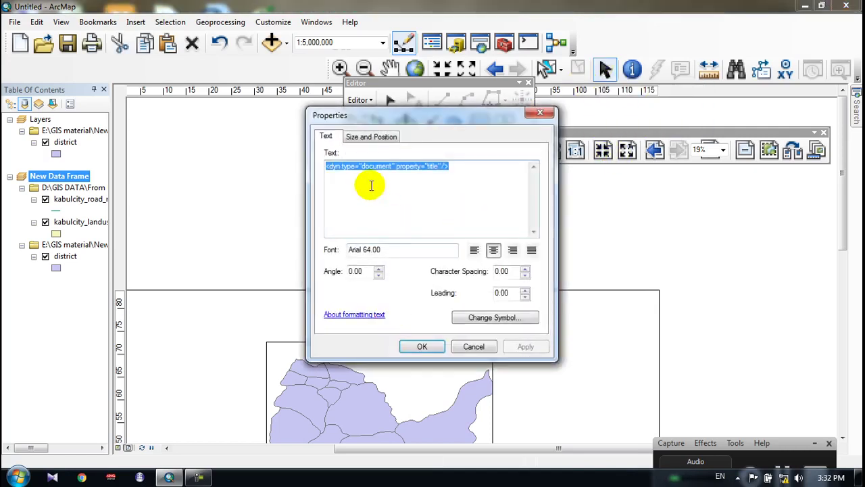
pyautogui.click(454, 316)
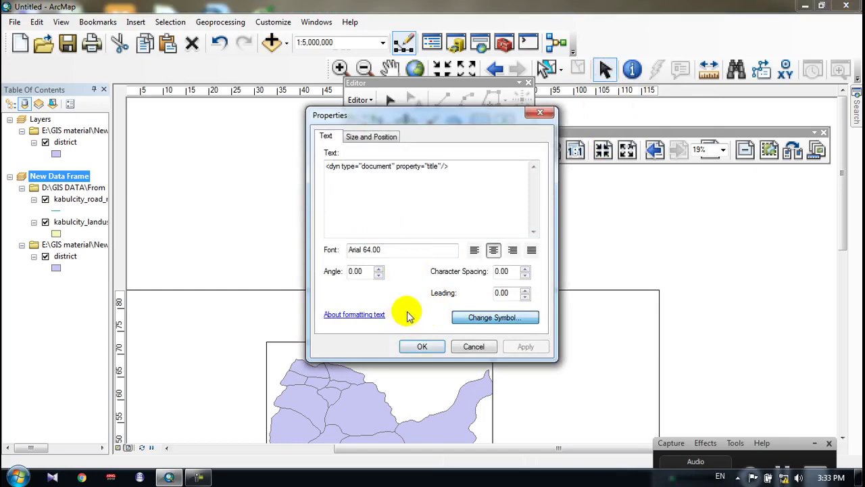
pyautogui.click(421, 346)
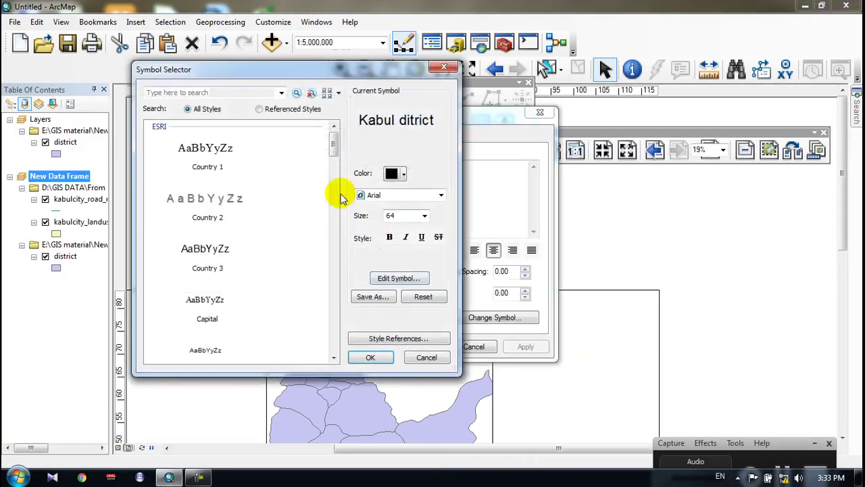
pyautogui.click(425, 216)
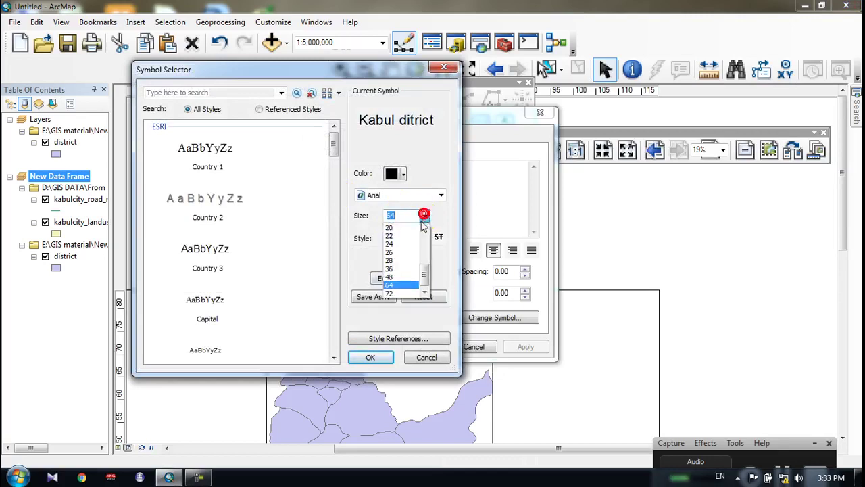
pyautogui.click(394, 292)
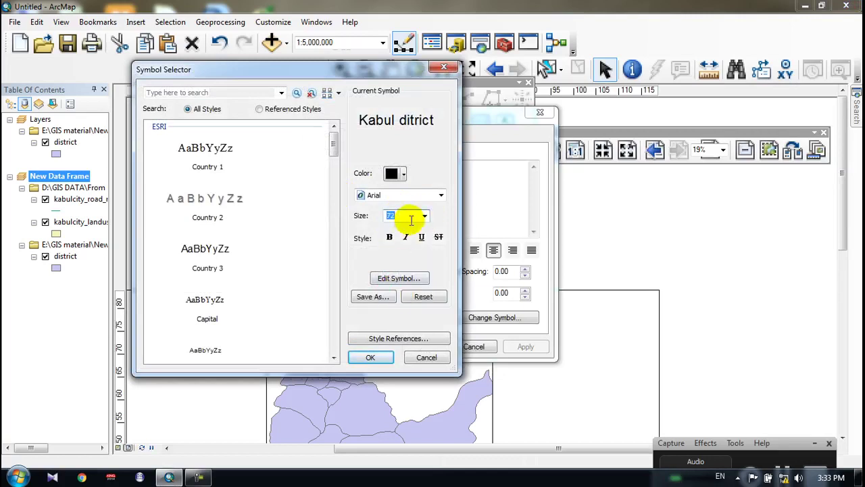
pyautogui.click(439, 195)
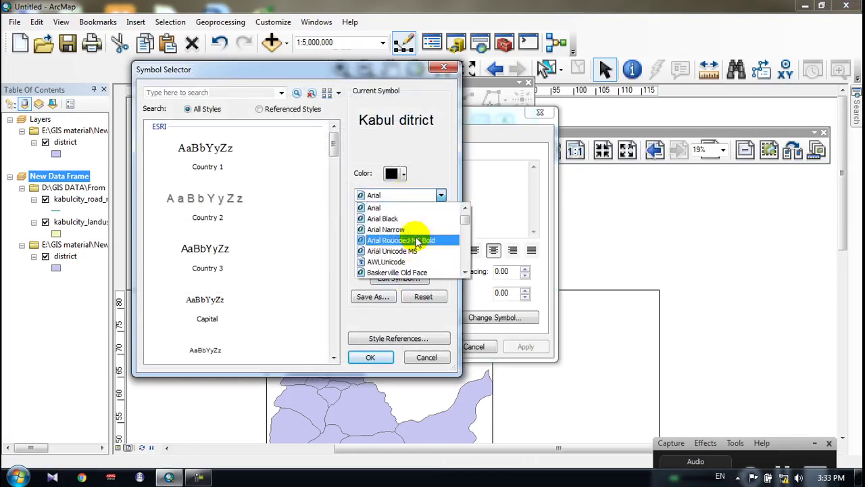
pyautogui.click(374, 207)
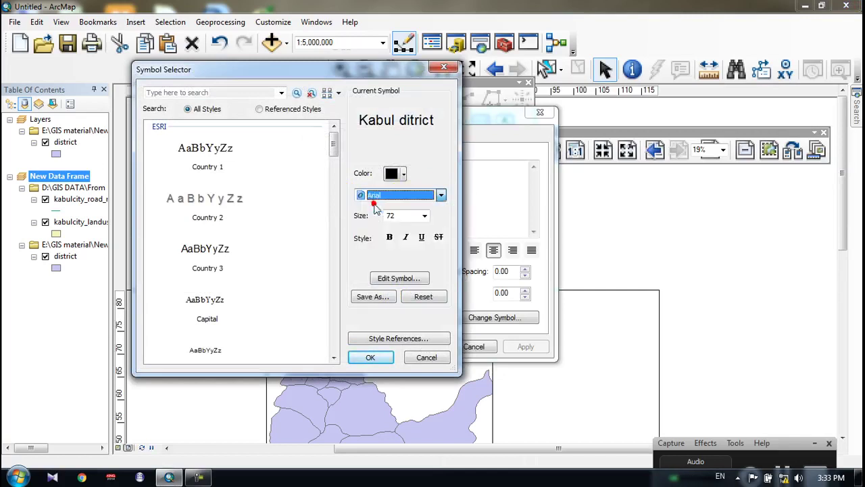
pyautogui.click(390, 237)
pyautogui.click(406, 236)
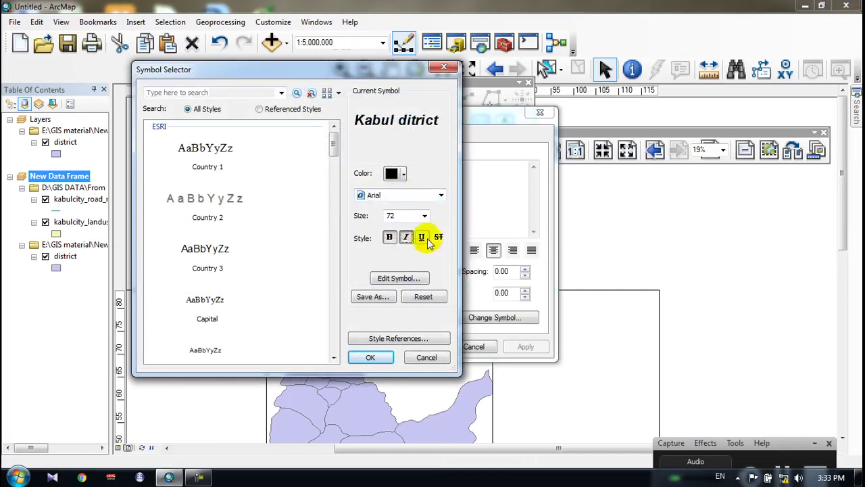
# Color the "Kabul ditrict" title text red and apply the symbol changes.
pyautogui.click(392, 174)
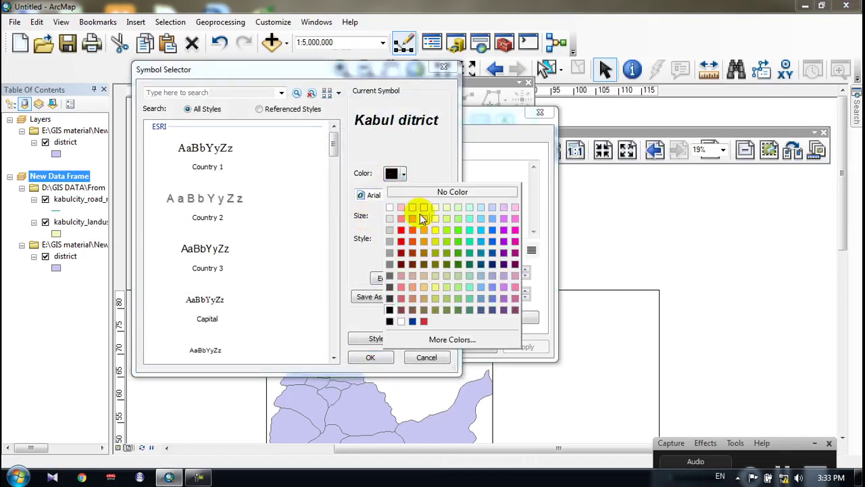
pyautogui.click(400, 232)
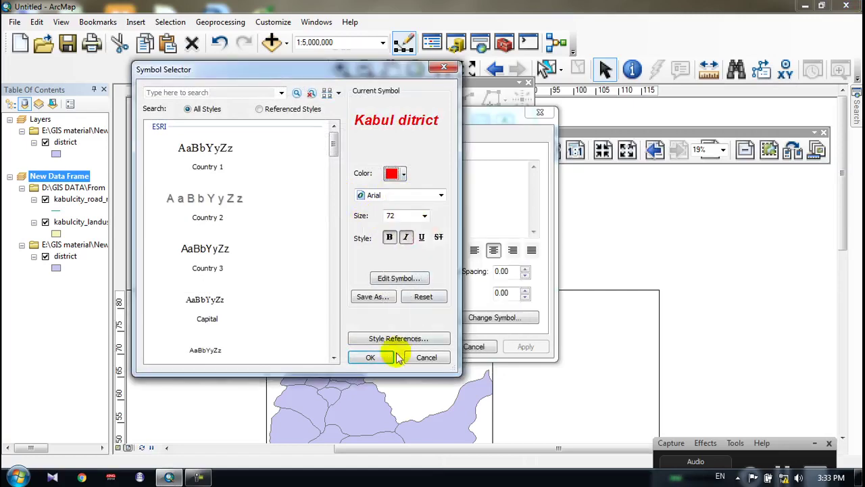
pyautogui.click(371, 356)
pyautogui.click(421, 346)
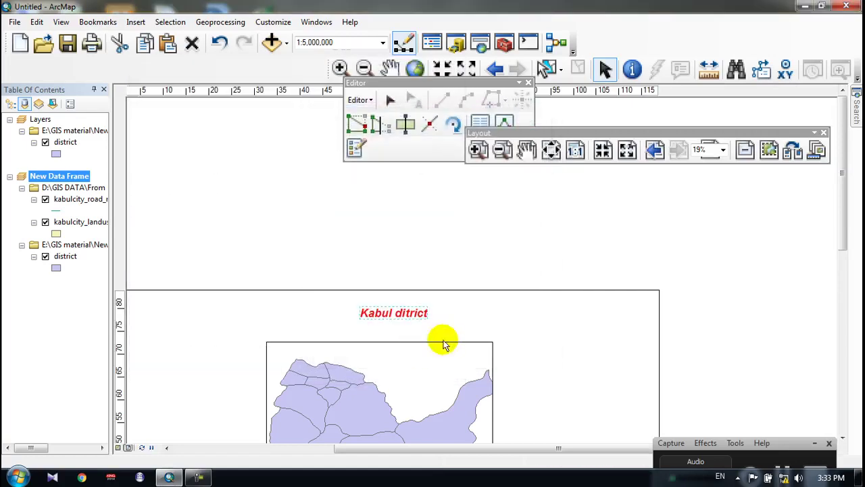
# Increase the red title's font size to 100.
pyautogui.scroll(-2, 433, 301)
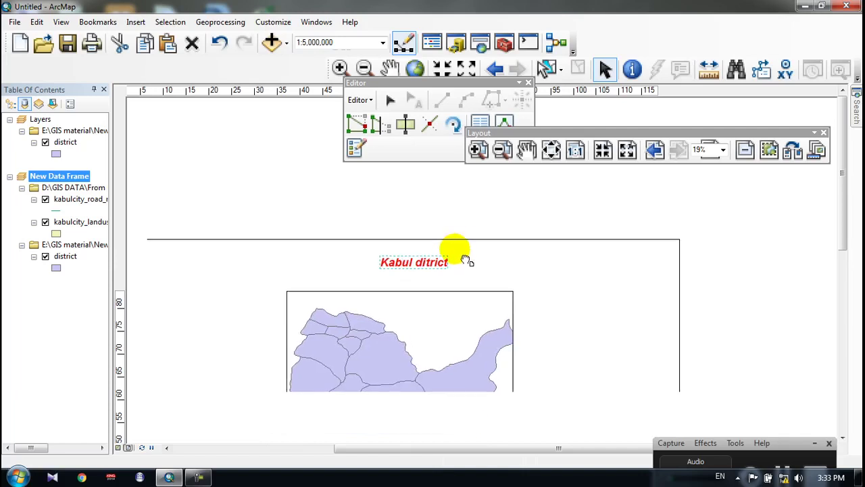
pyautogui.doubleClick(431, 259)
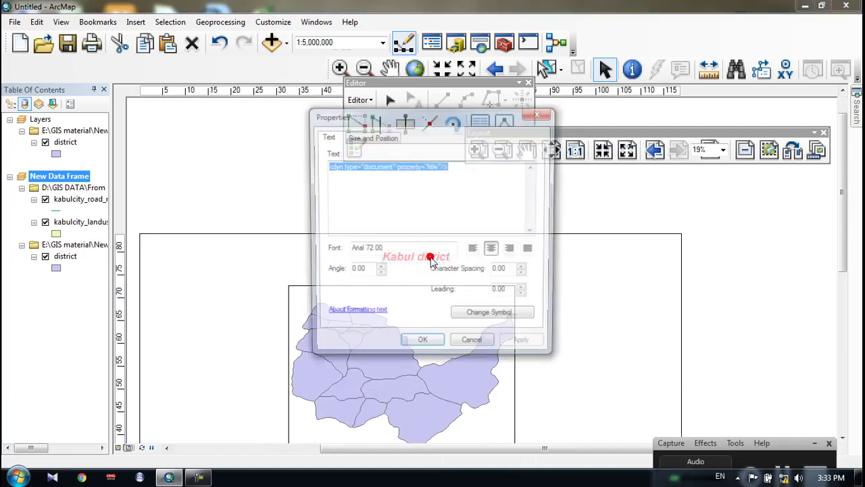
pyautogui.click(492, 317)
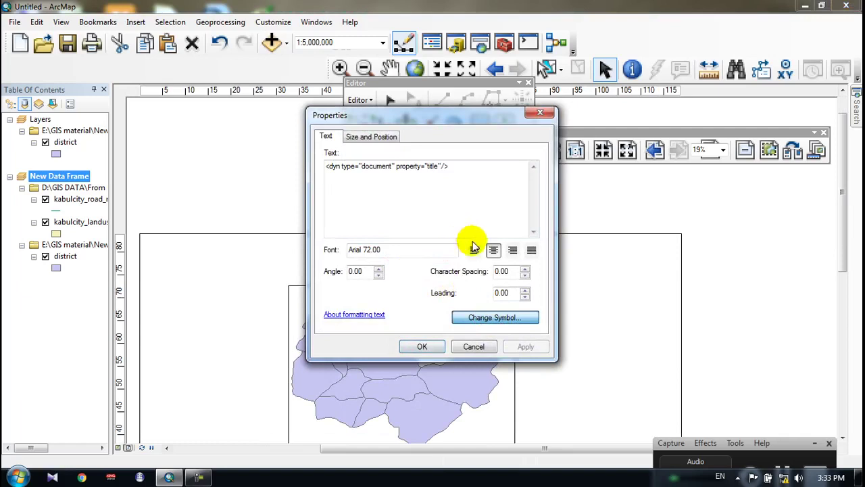
pyautogui.click(476, 323)
pyautogui.doubleClick(397, 214)
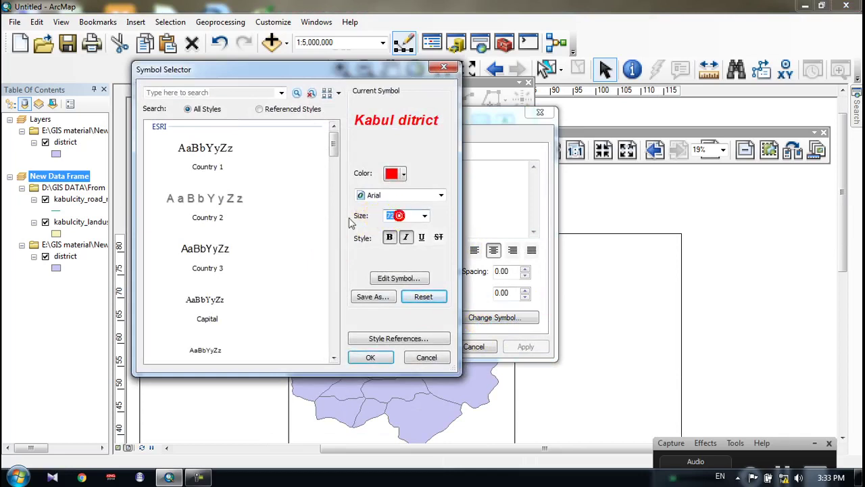
pyautogui.write('100')
pyautogui.click(372, 356)
pyautogui.click(424, 346)
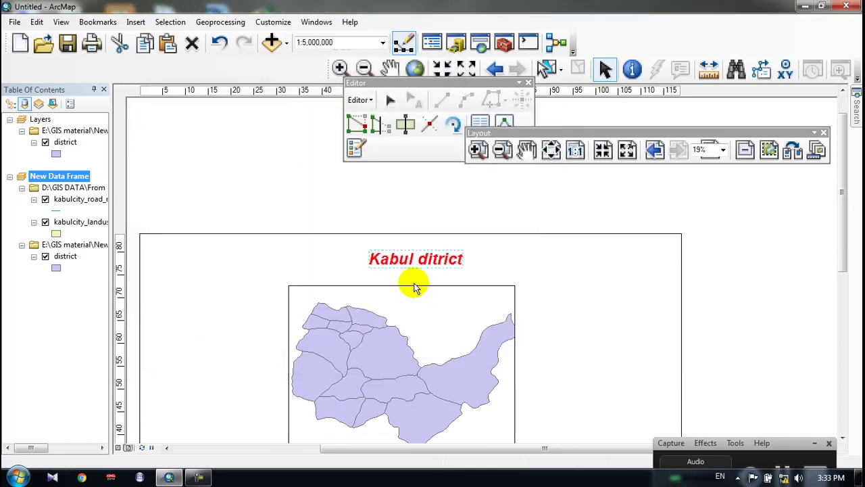
pyautogui.click(135, 21)
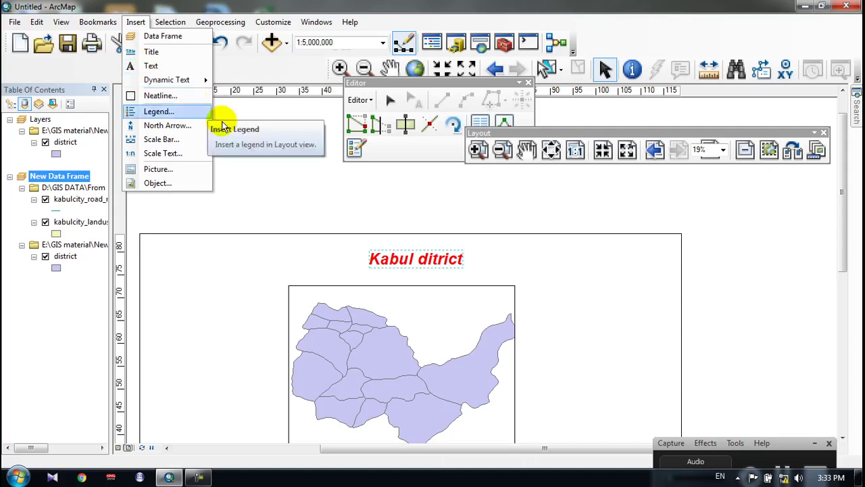
pyautogui.click(253, 167)
# Replace the red title's dynamic document text with "askdngjfngjfgn s gks dj igj".
pyautogui.click(421, 262)
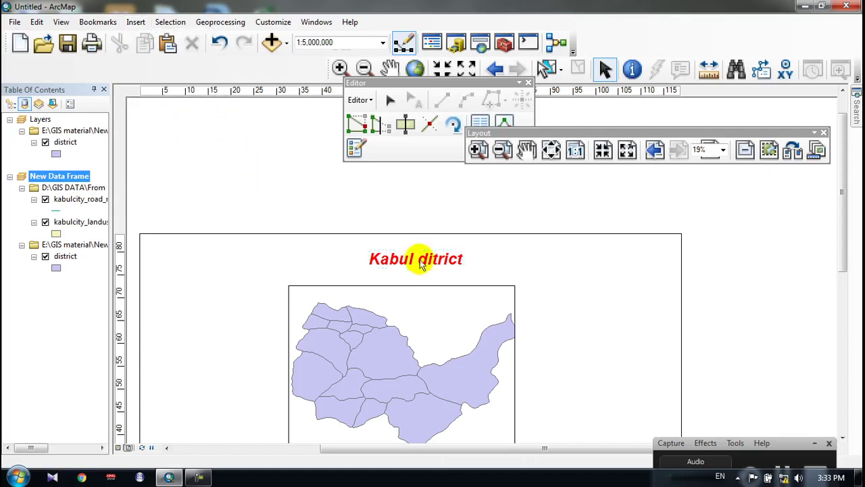
pyautogui.click(425, 261)
pyautogui.doubleClick(424, 261)
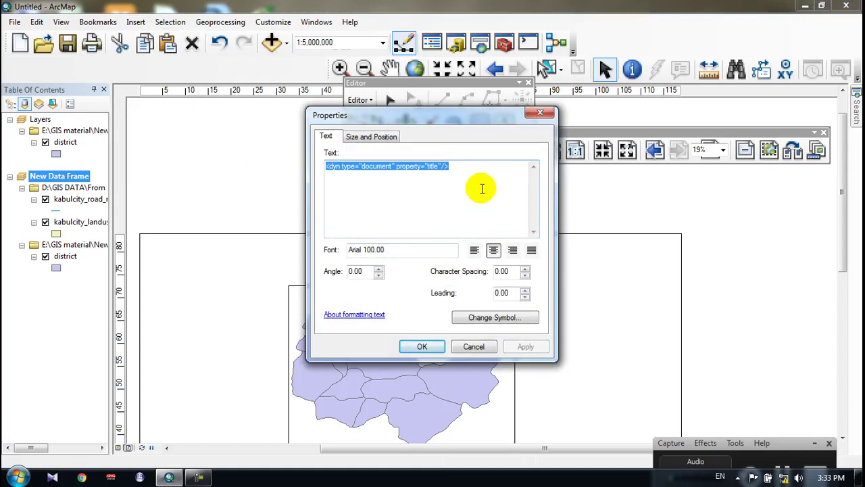
pyautogui.write('kdngjfngjfgn s gks dj igj')
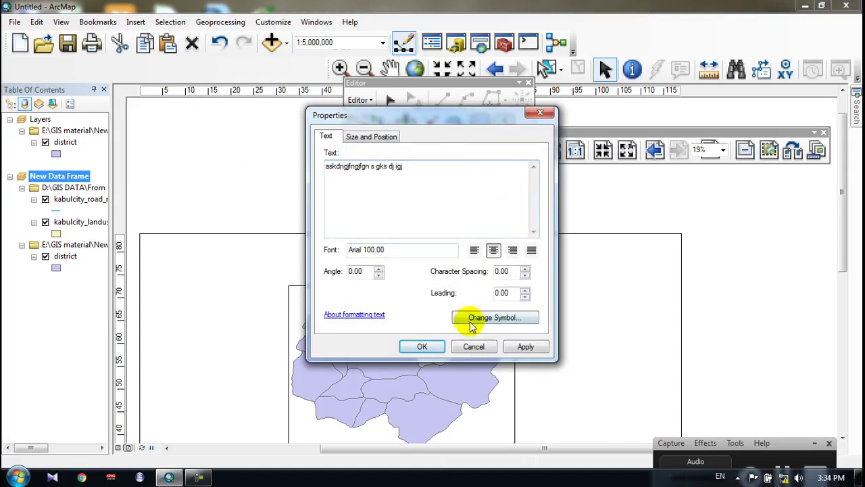
pyautogui.click(428, 346)
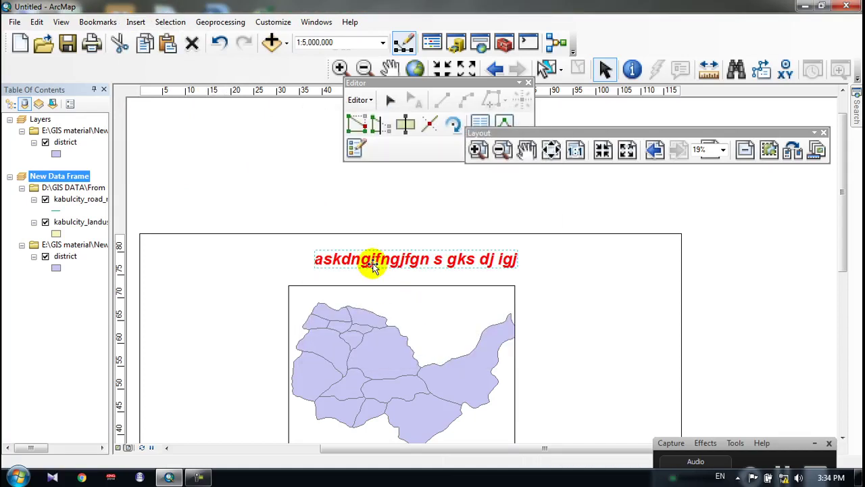
# Review the red title's text, font and alignment properties.
pyautogui.click(439, 209)
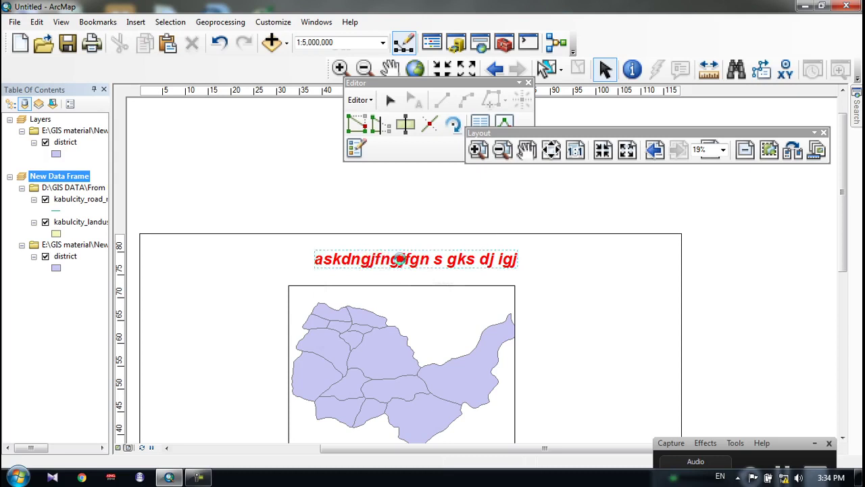
pyautogui.doubleClick(423, 263)
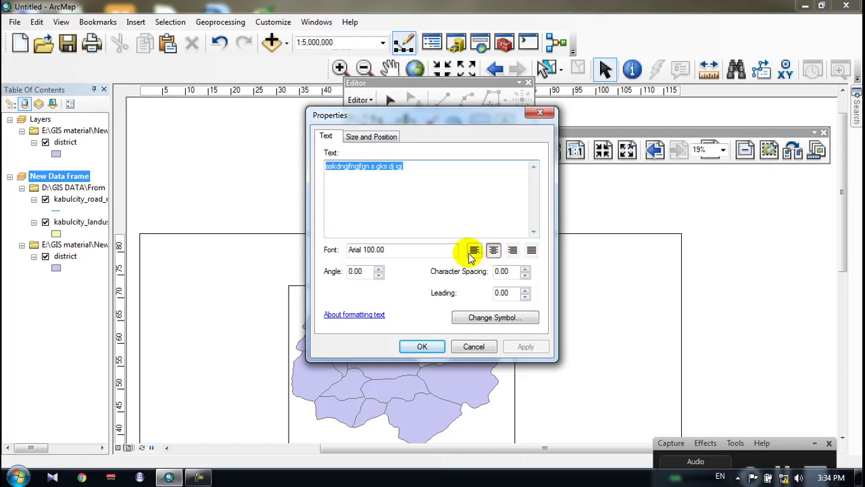
pyautogui.click(422, 346)
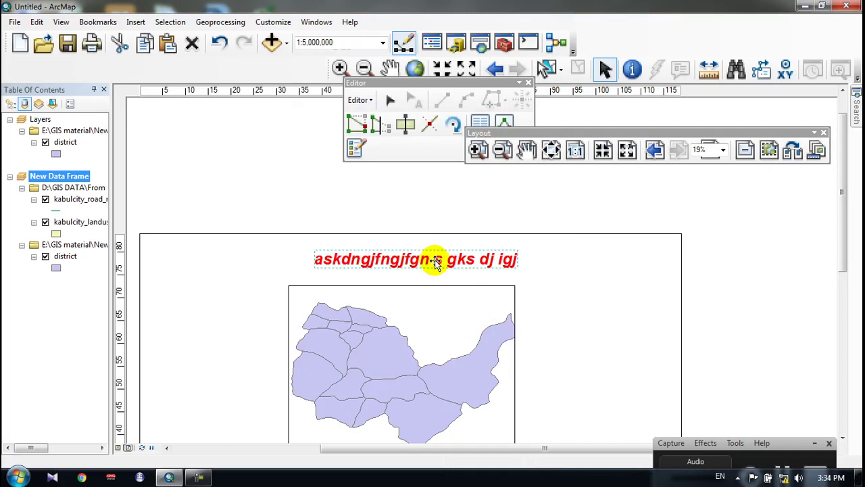
# Insert a new text element and move it to the blank area just right of the large district map frame.
pyautogui.moveTo(440, 342); pyautogui.dragTo(440, 306)
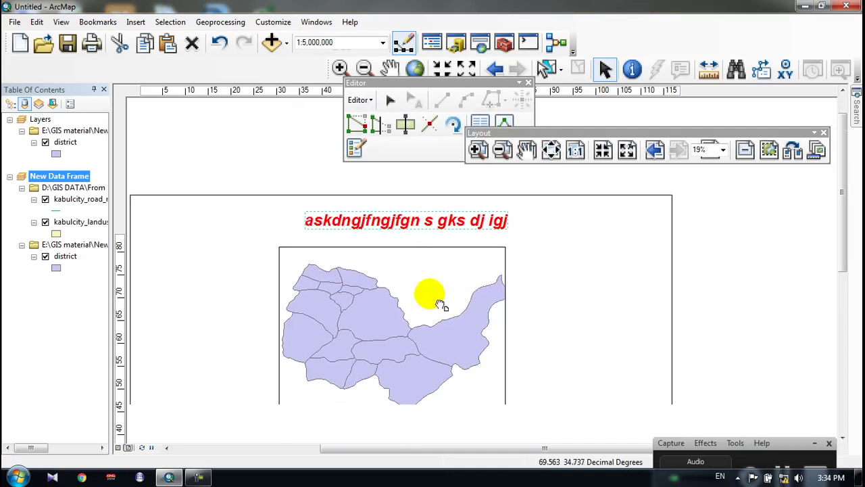
pyautogui.click(138, 22)
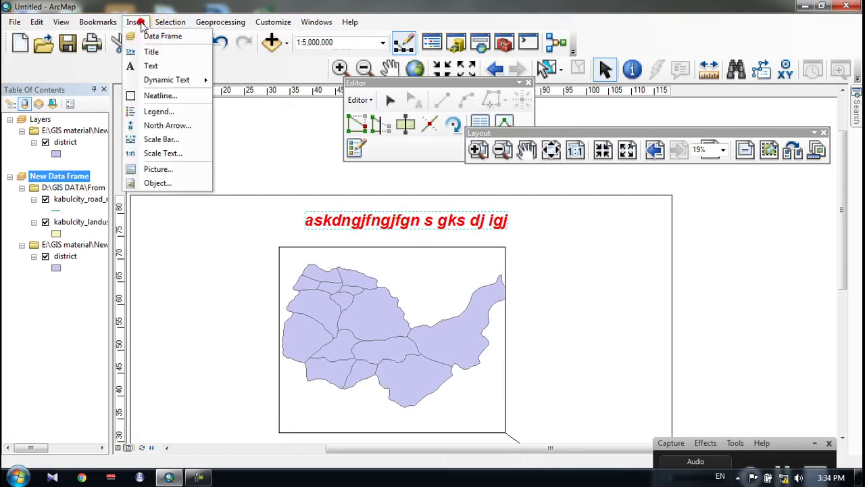
pyautogui.click(149, 66)
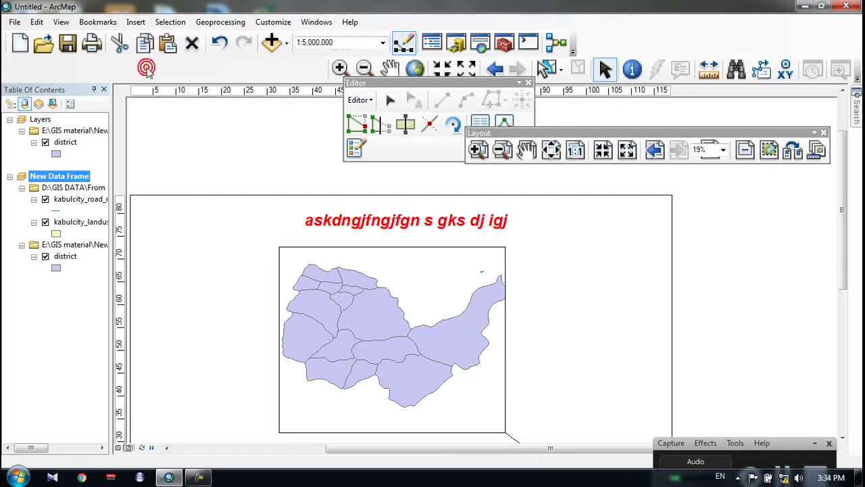
pyautogui.click(483, 275)
pyautogui.click(482, 272)
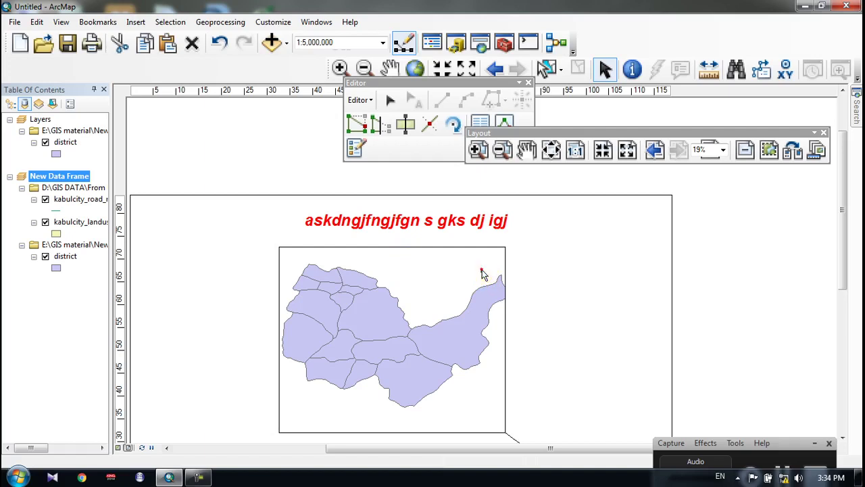
pyautogui.scroll(5, 493, 263)
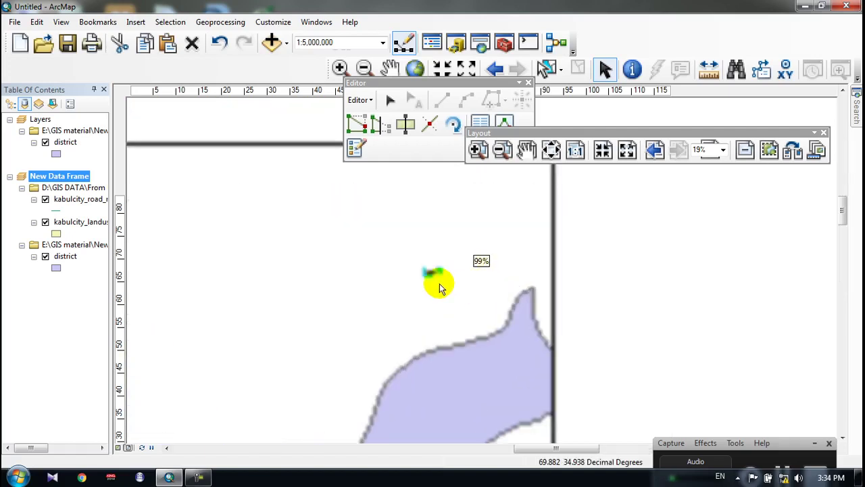
pyautogui.click(431, 273)
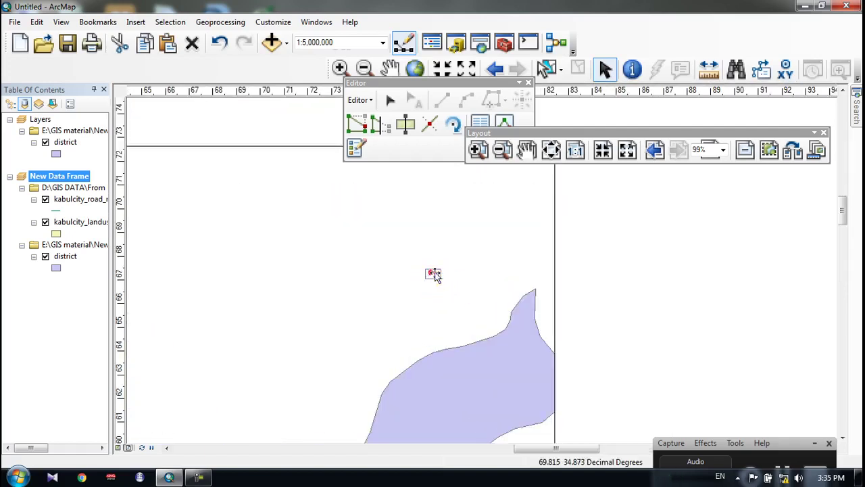
# Change the new text element's content to "fjdshf jafiea iw histh ju".
pyautogui.doubleClick(614, 241)
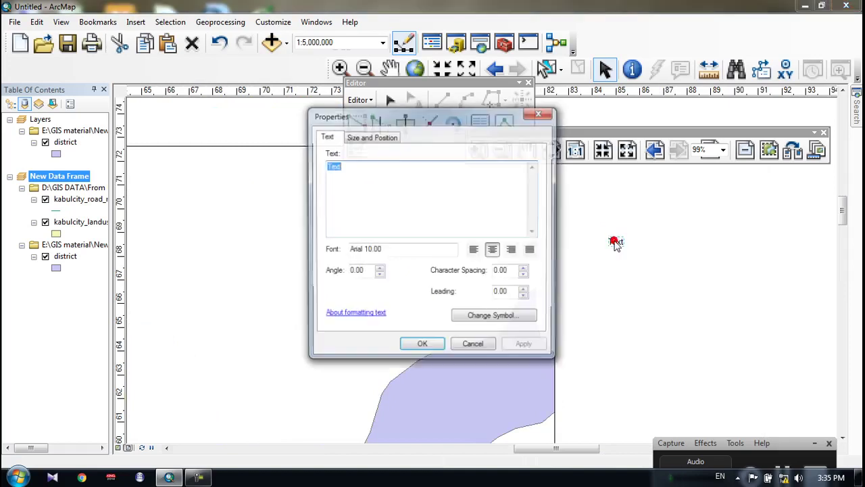
pyautogui.write('fjdshf jafiea iw histh ju')
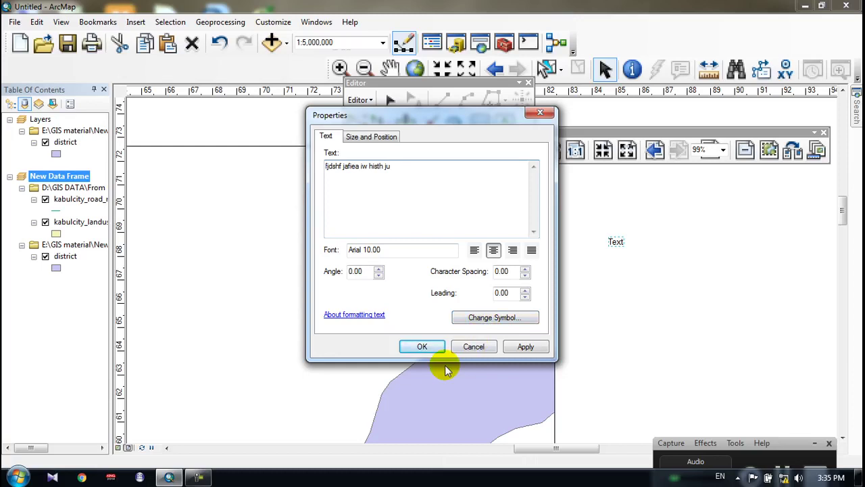
pyautogui.click(414, 346)
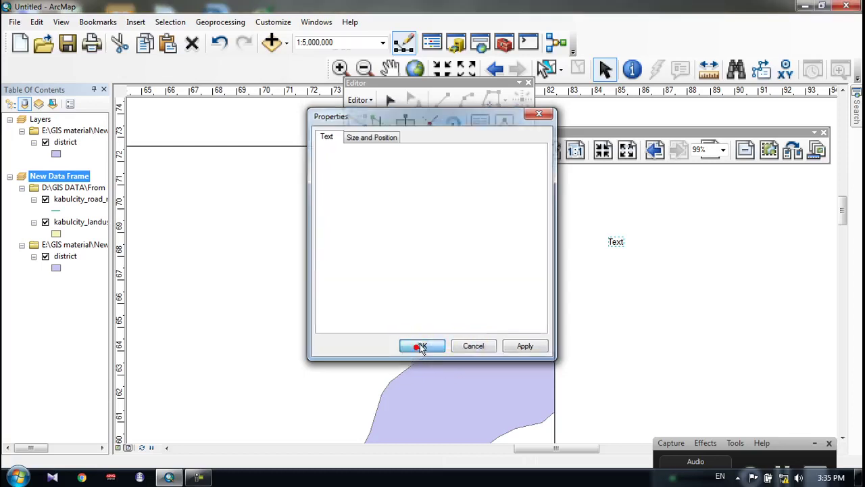
pyautogui.scroll(-3, 606, 280)
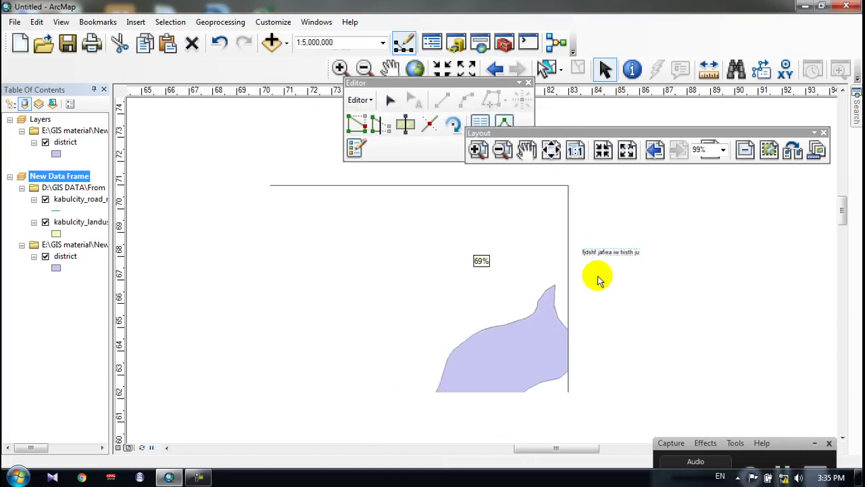
# Insert a dynamic Coordinate System text element and move it to the blank area right of the large district map frame.
pyautogui.click(133, 25)
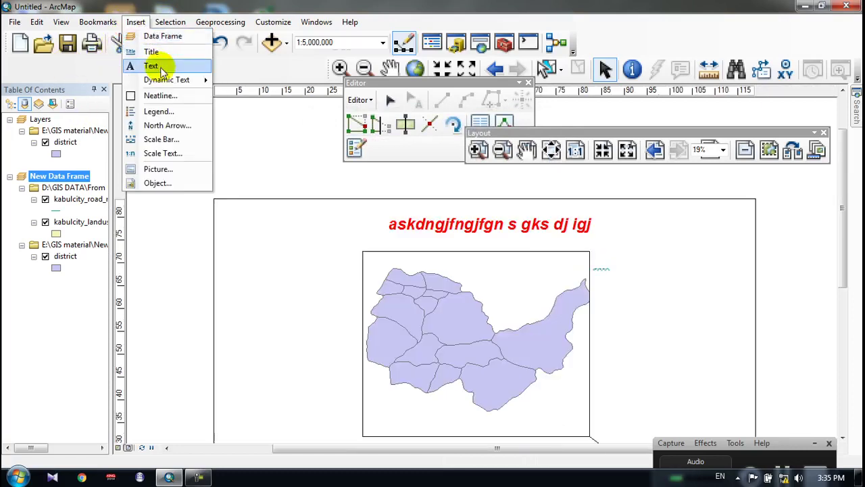
pyautogui.moveTo(162, 80)
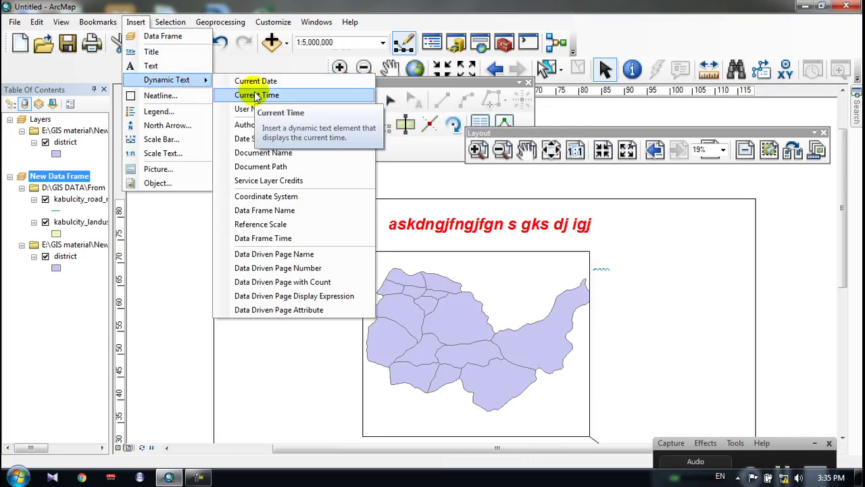
pyautogui.click(278, 197)
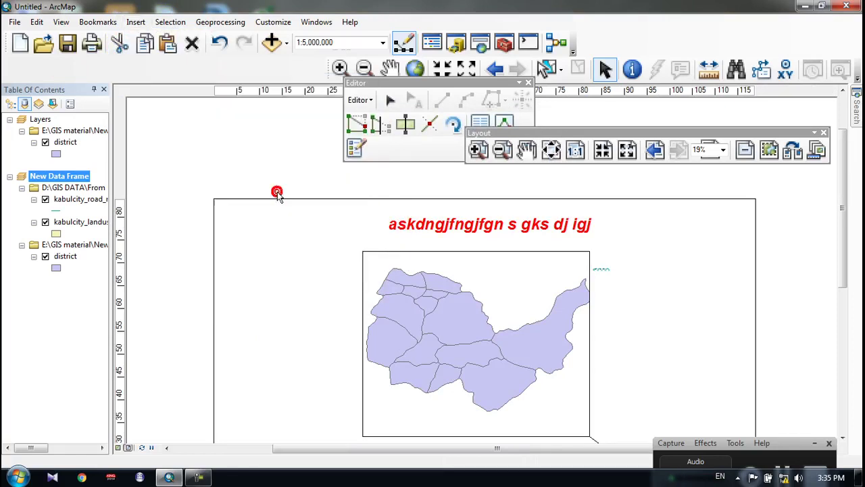
pyautogui.scroll(-5, 512, 280)
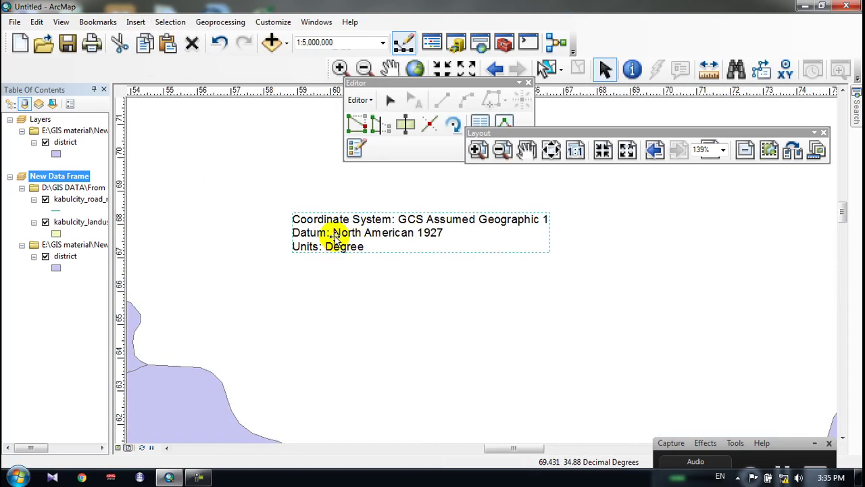
pyautogui.moveTo(336, 236); pyautogui.dragTo(508, 336)
pyautogui.press('Escape')
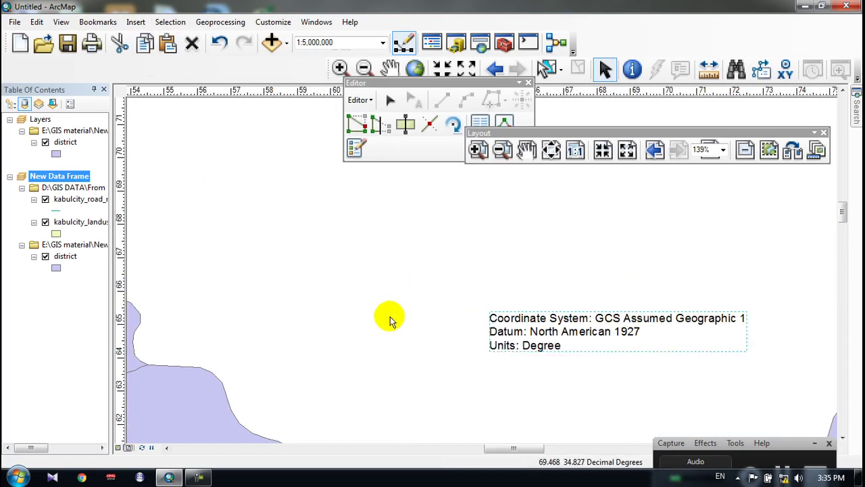
pyautogui.scroll(5, 390, 320)
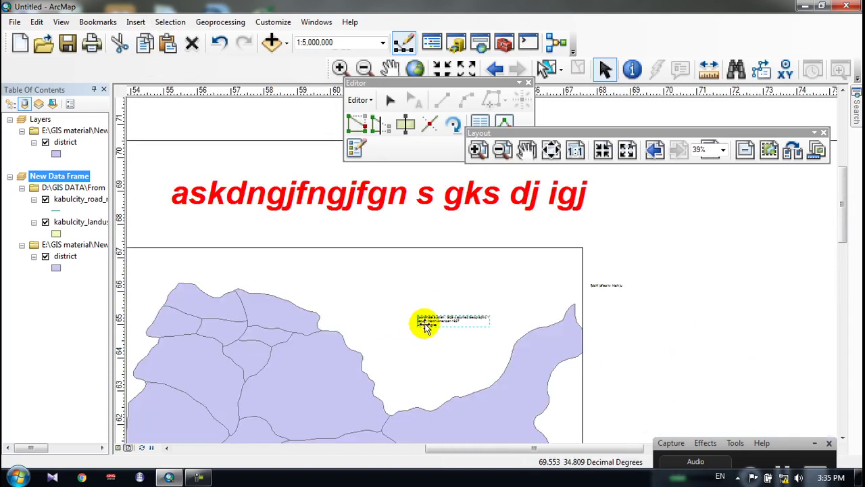
pyautogui.moveTo(427, 323); pyautogui.dragTo(666, 340)
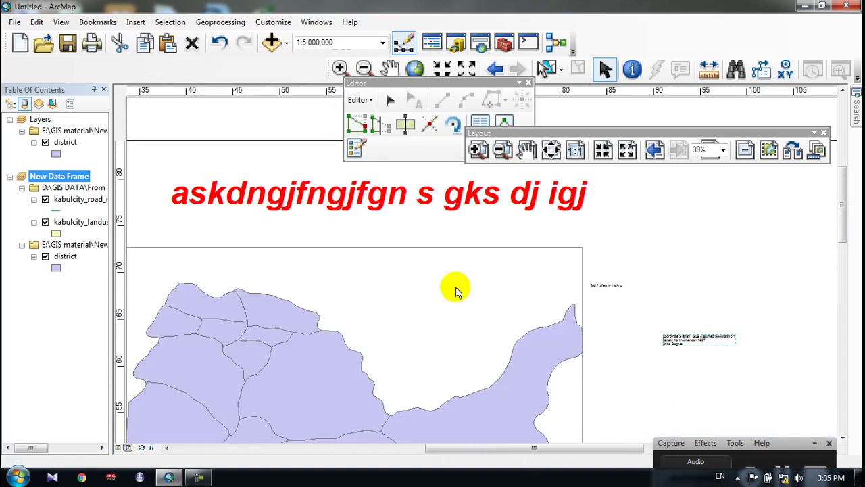
pyautogui.click(136, 21)
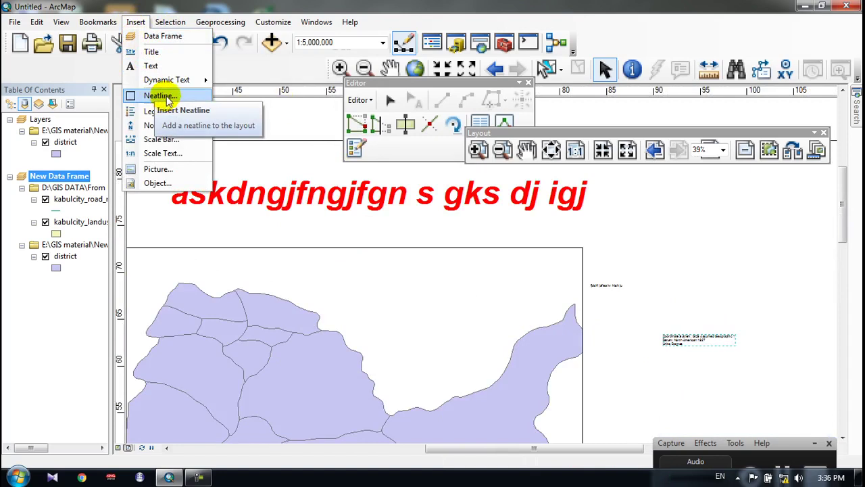
pyautogui.click(169, 97)
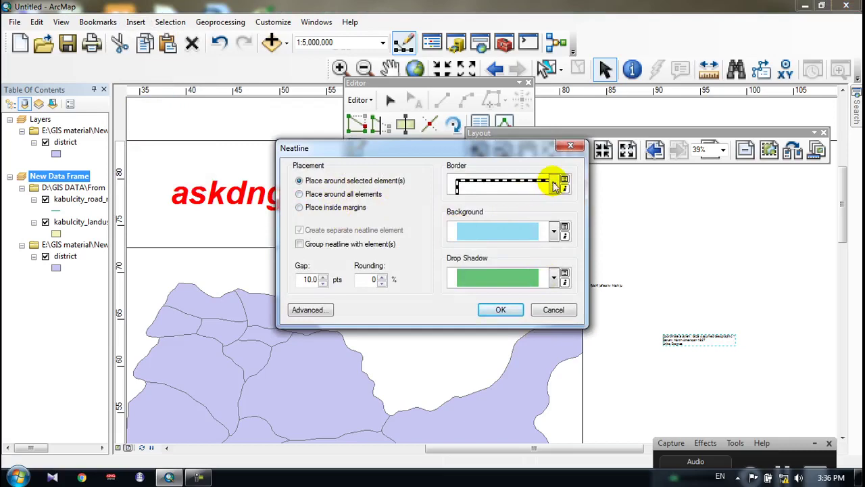
pyautogui.click(570, 145)
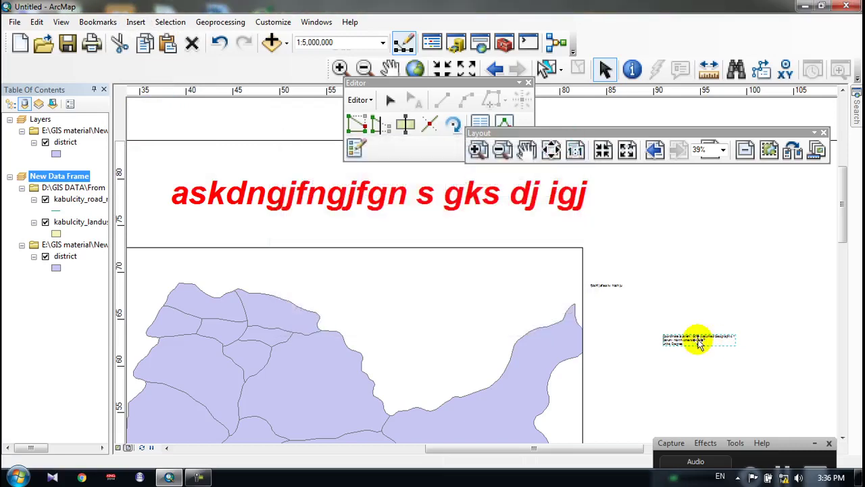
pyautogui.doubleClick(698, 343)
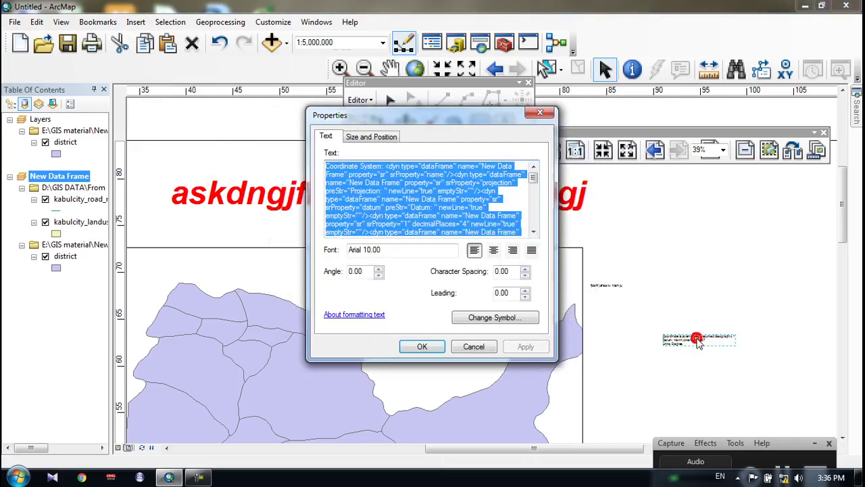
pyautogui.click(531, 113)
pyautogui.click(718, 348)
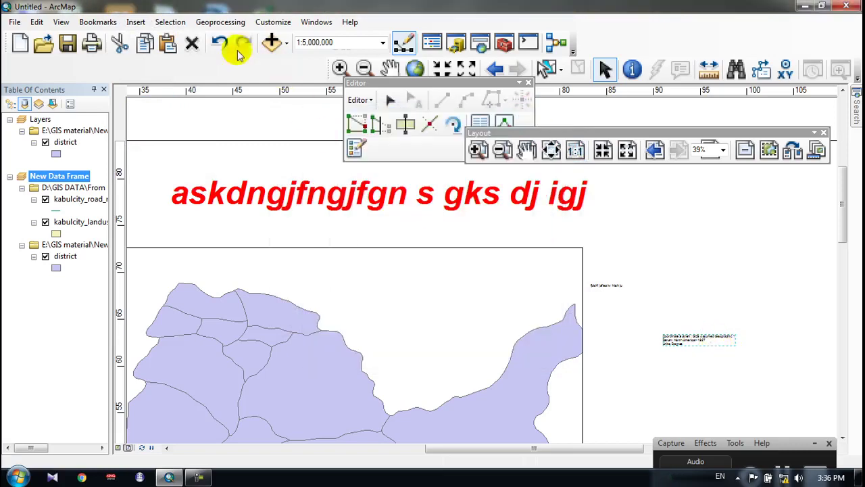
# Insert a neatline around the selected coordinate system text with a nautical dash border, no background and a light blue drop shadow.
pyautogui.click(135, 22)
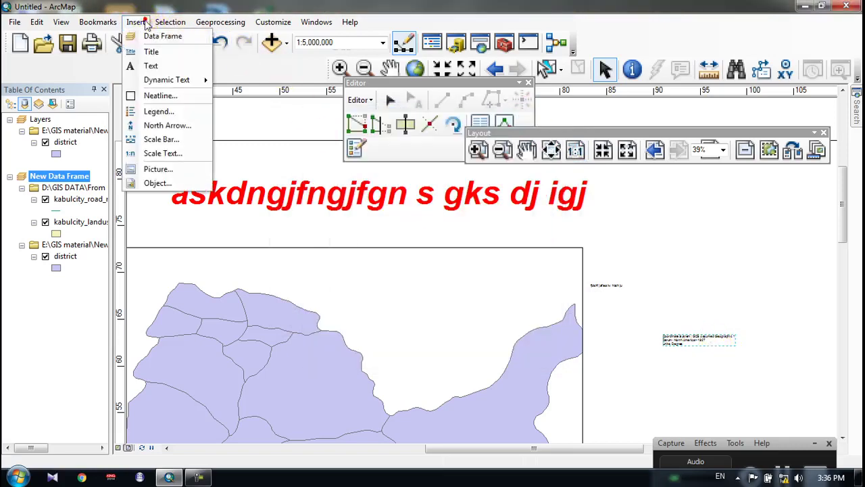
pyautogui.click(152, 95)
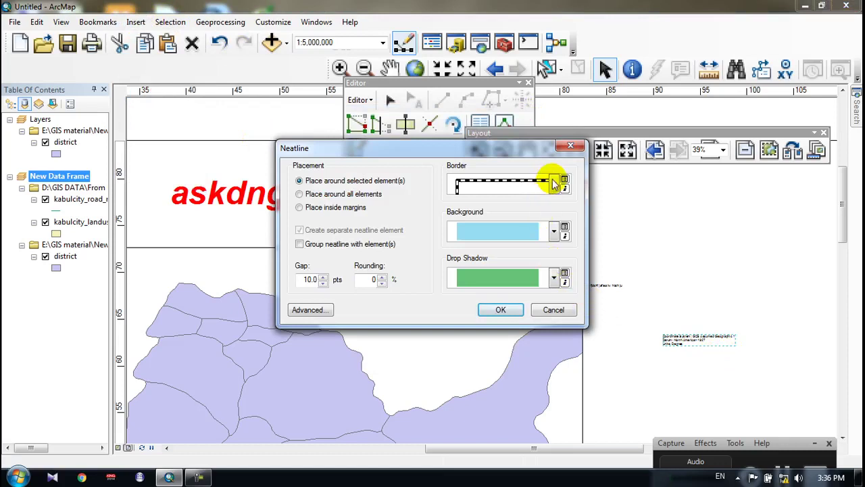
pyautogui.click(554, 184)
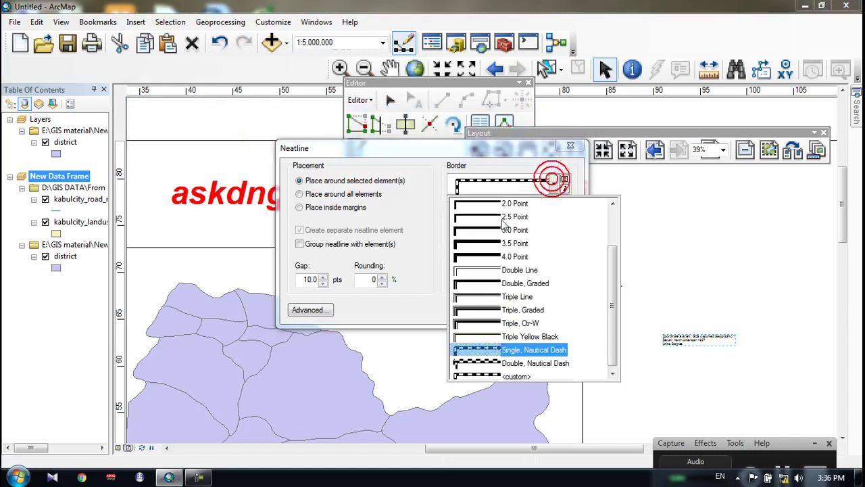
pyautogui.click(489, 372)
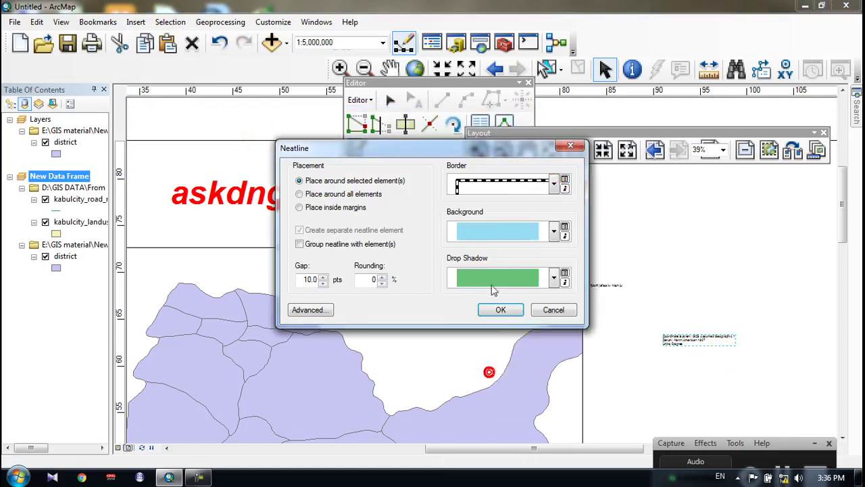
pyautogui.click(554, 232)
pyautogui.click(552, 232)
pyautogui.click(553, 231)
pyautogui.click(469, 253)
pyautogui.click(553, 277)
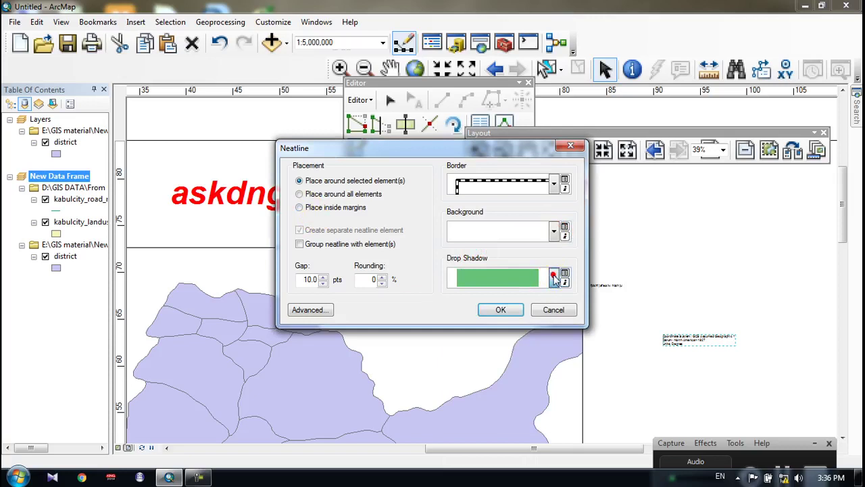
pyautogui.click(475, 164)
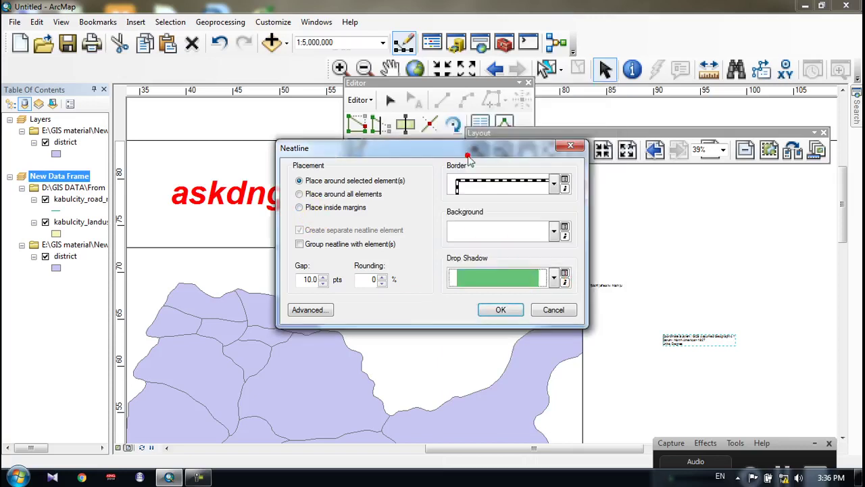
pyautogui.click(501, 310)
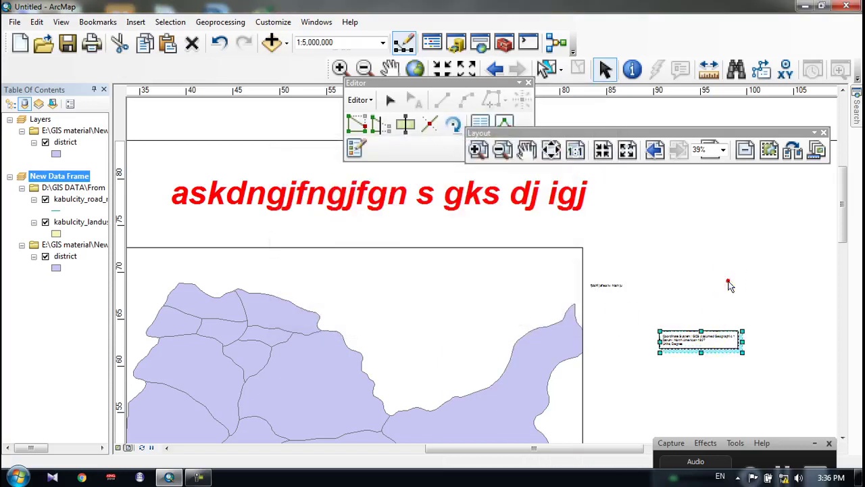
pyautogui.click(691, 336)
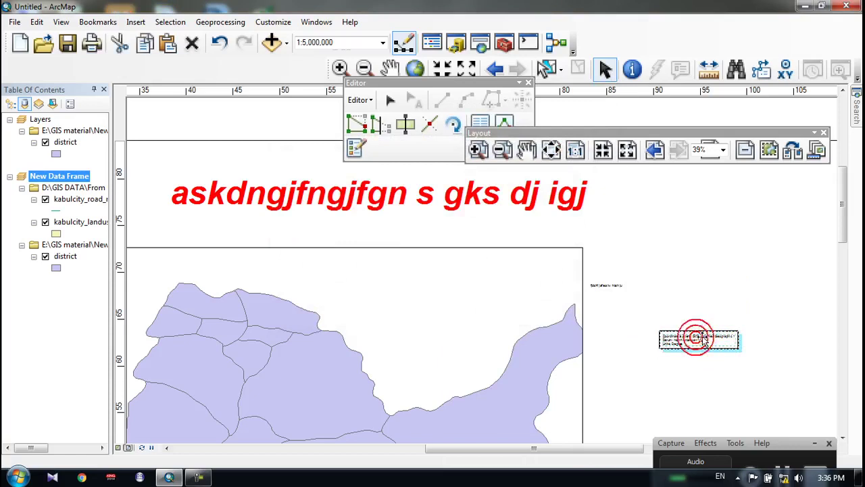
pyautogui.click(139, 21)
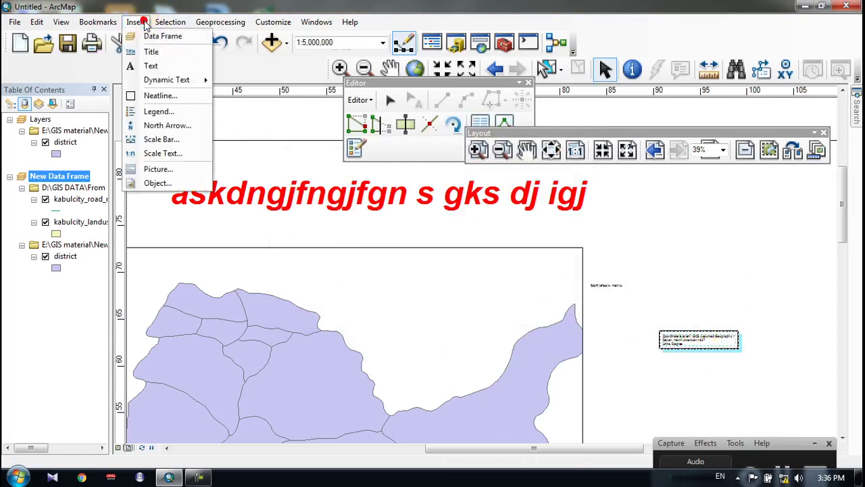
pyautogui.click(703, 249)
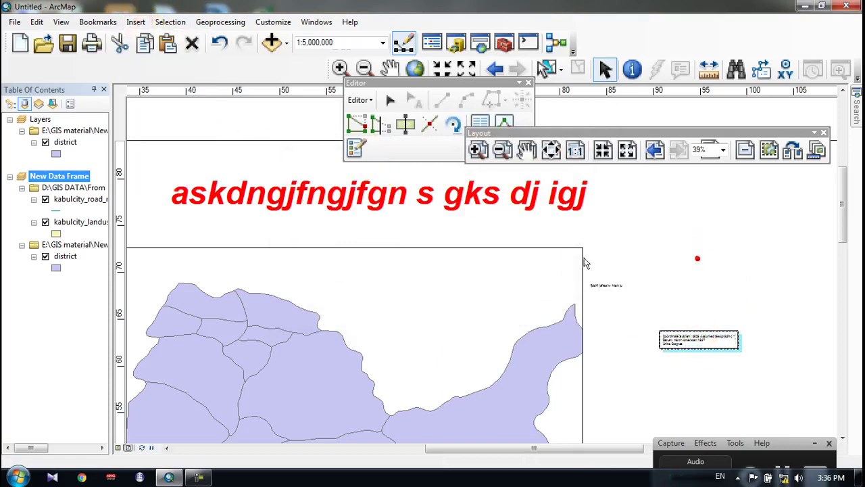
pyautogui.click(137, 22)
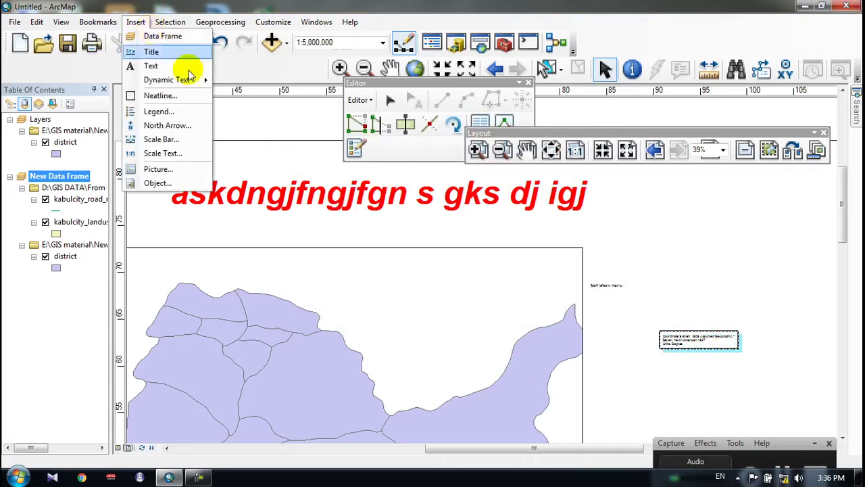
pyautogui.click(615, 236)
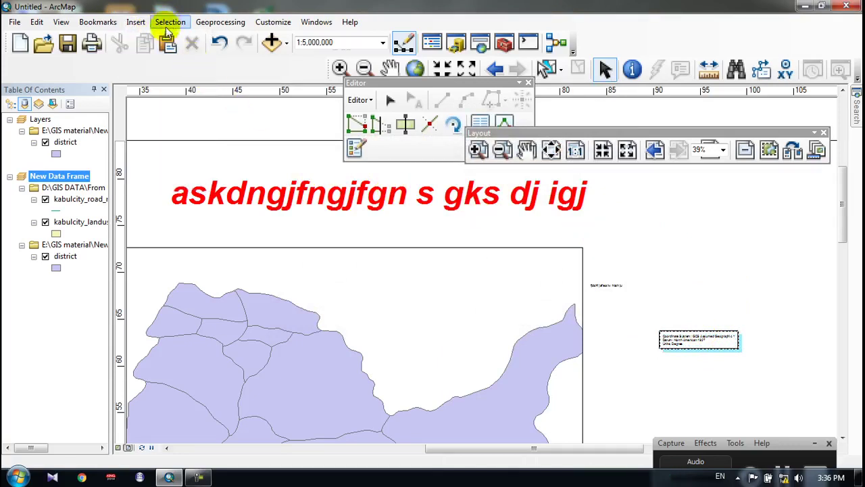
pyautogui.click(139, 22)
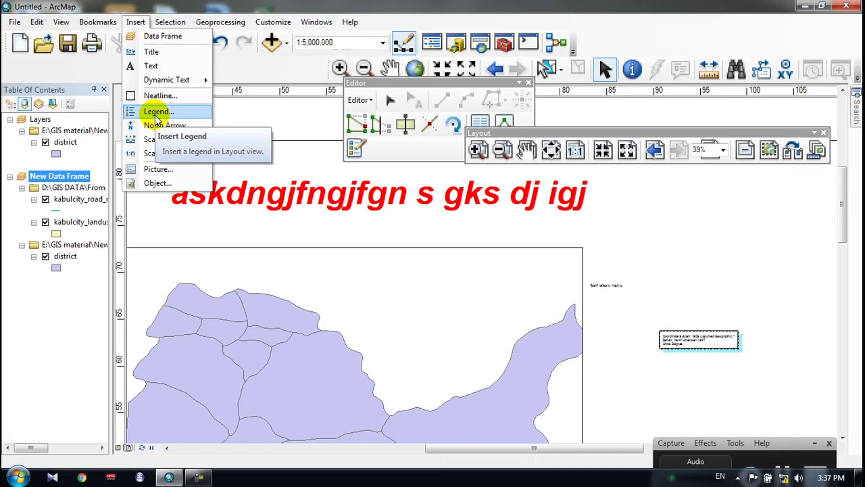
pyautogui.click(45, 327)
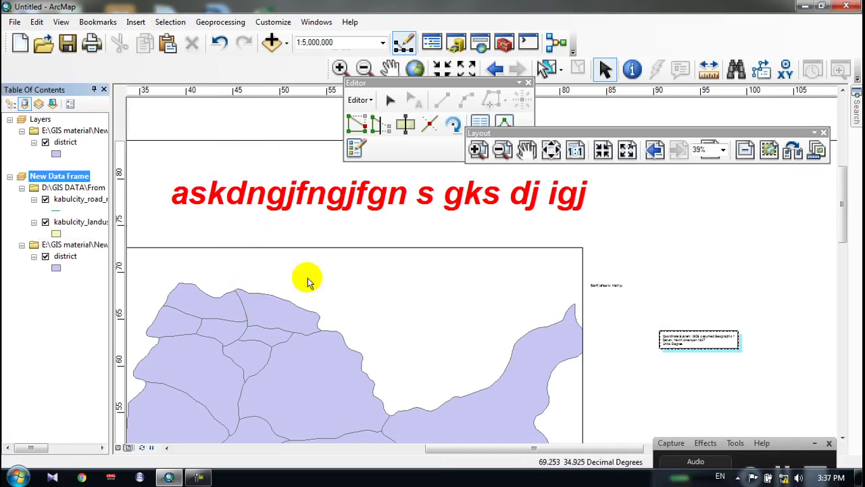
# Symbolize the district layer in the Layers data frame by unique values of the DIST_34_NA field, adding all values.
pyautogui.rightClick(66, 144)
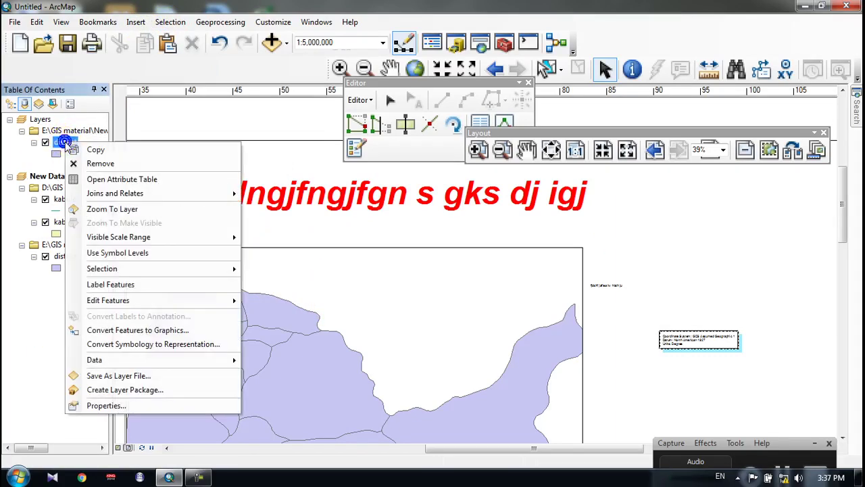
pyautogui.click(118, 406)
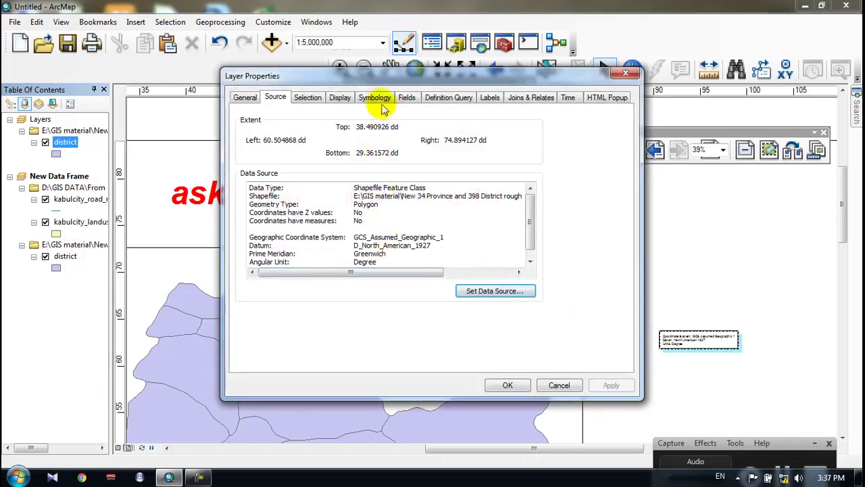
pyautogui.click(376, 99)
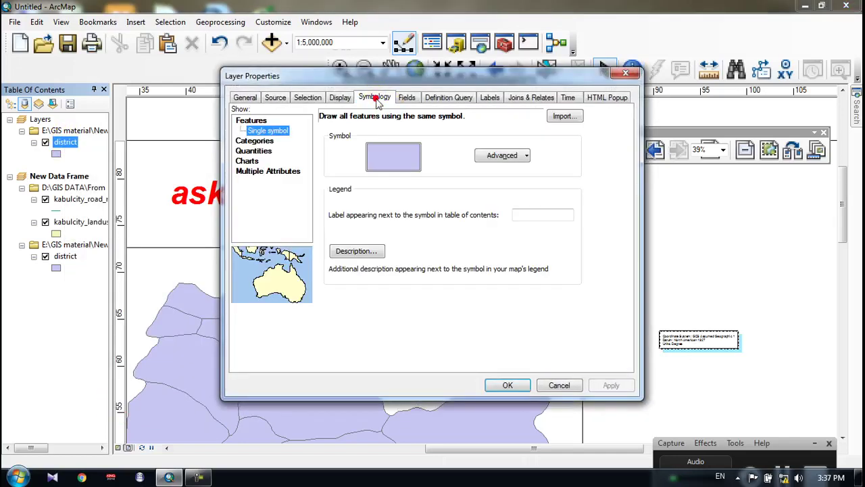
pyautogui.click(253, 141)
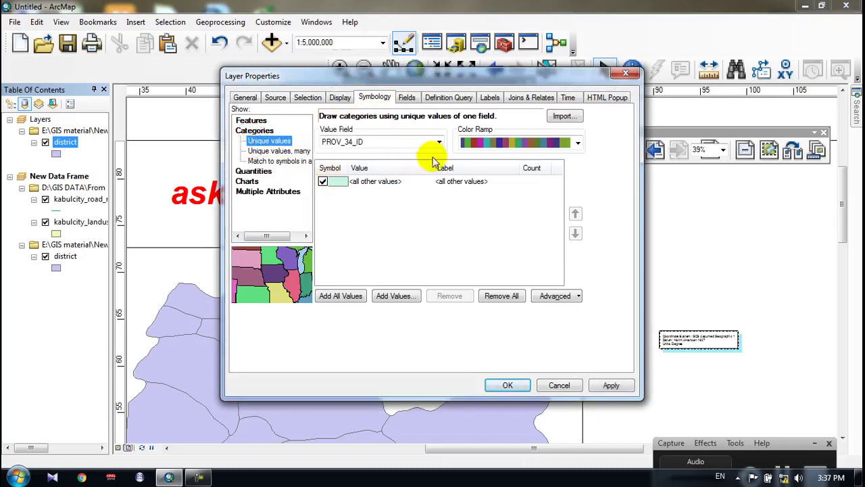
pyautogui.click(439, 143)
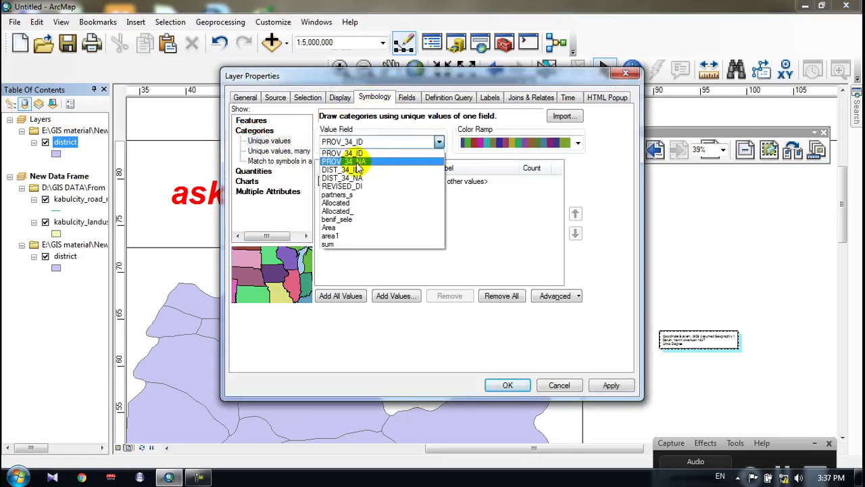
pyautogui.click(356, 164)
pyautogui.click(439, 142)
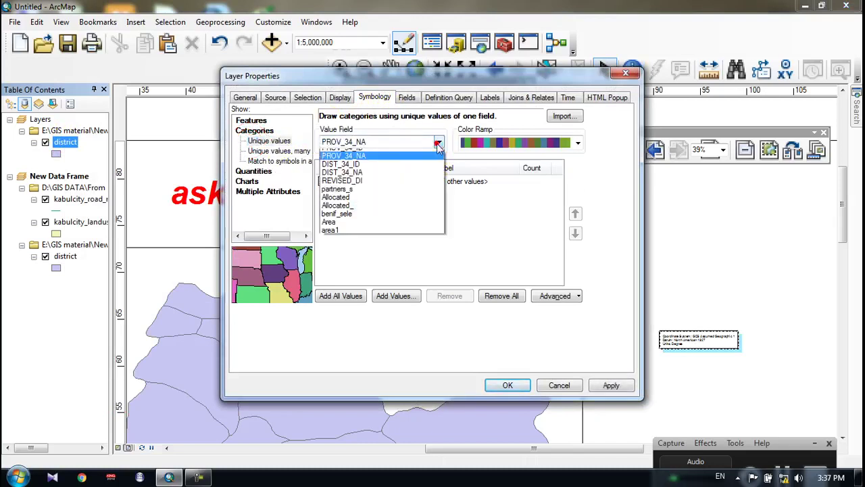
pyautogui.click(344, 177)
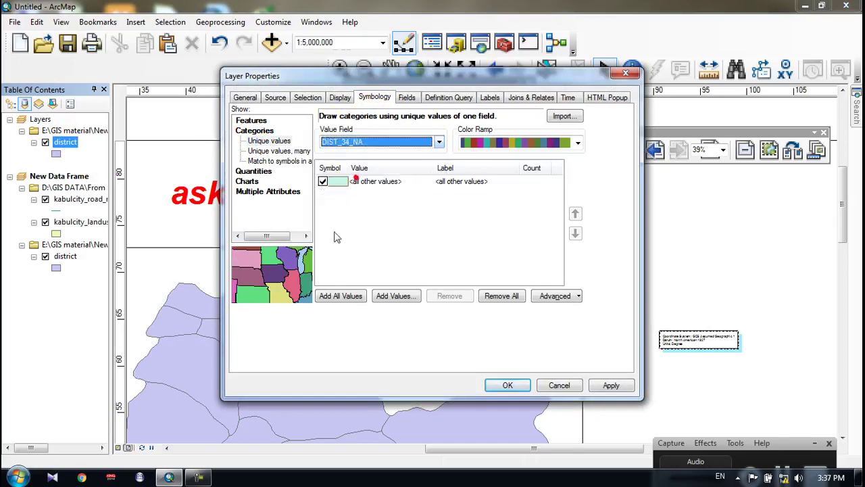
pyautogui.click(347, 295)
pyautogui.click(611, 384)
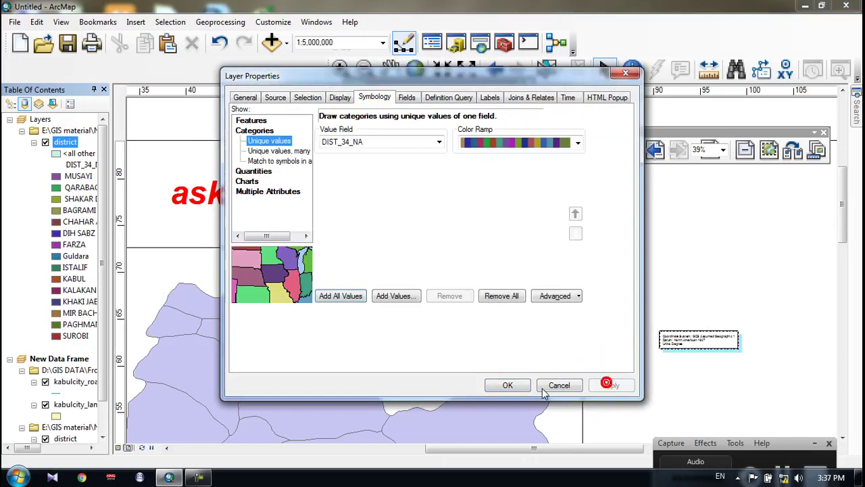
pyautogui.click(508, 385)
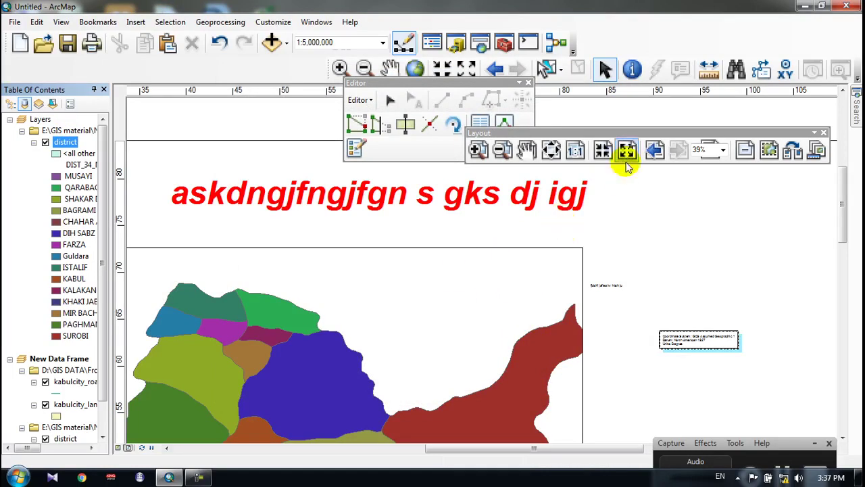
# Activate the Layers data frame that holds the symbolized district map.
pyautogui.click(499, 151)
pyautogui.click(573, 299)
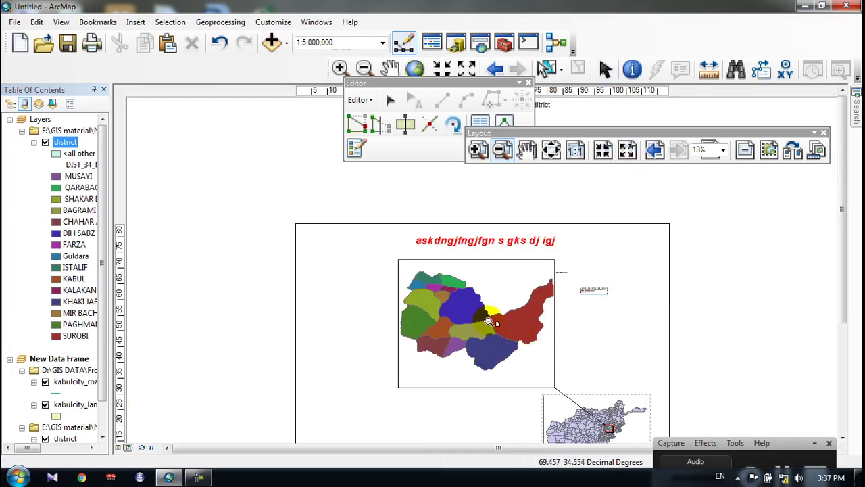
pyautogui.click(618, 222)
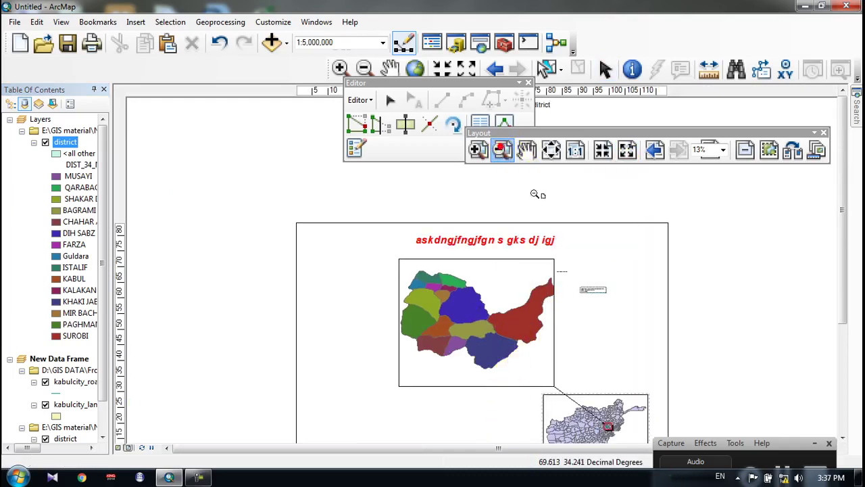
pyautogui.click(528, 355)
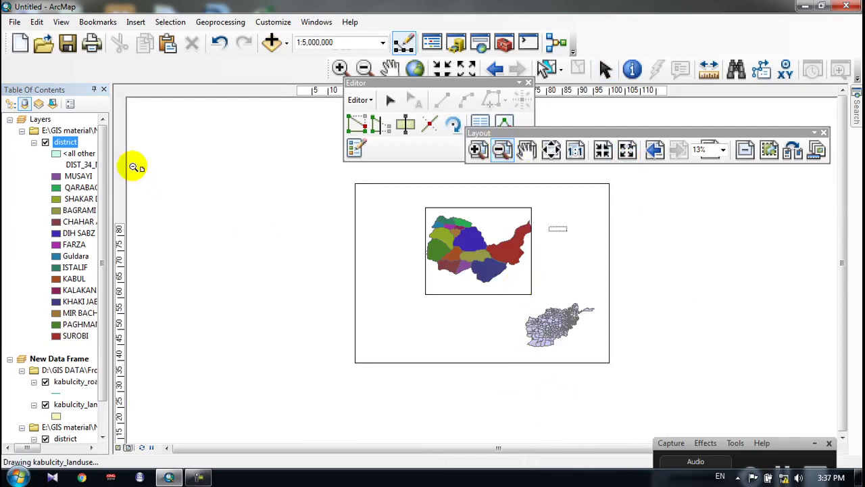
pyautogui.click(27, 119)
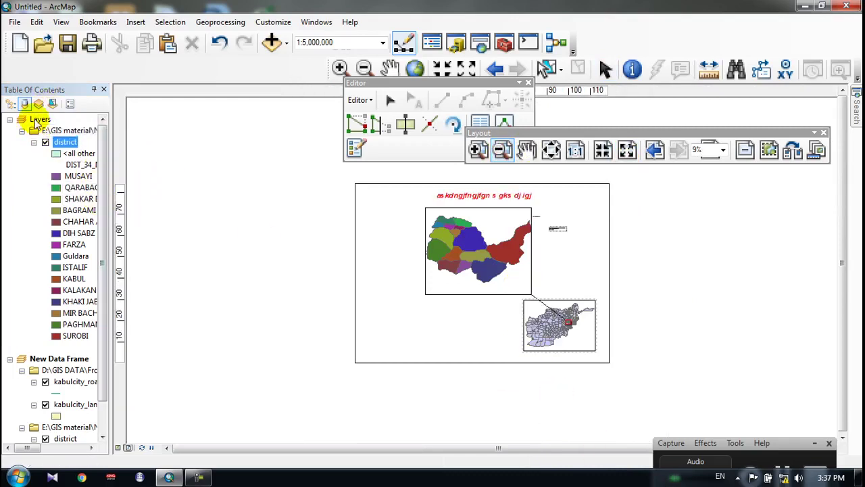
pyautogui.rightClick(35, 120)
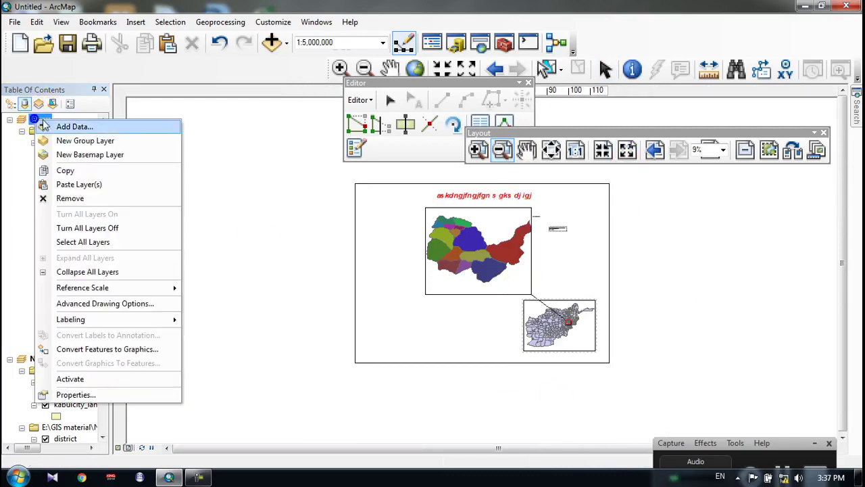
pyautogui.click(73, 379)
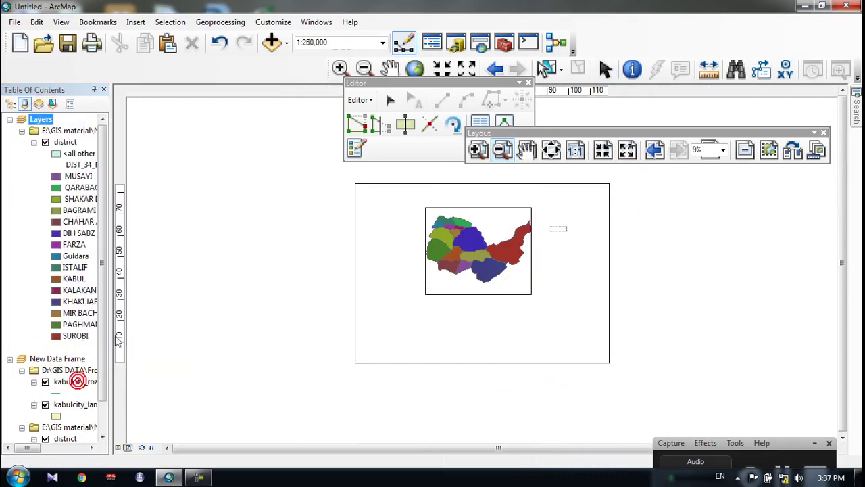
# Start inserting a legend with the district layer as its only legend item, arranged in 2 columns.
pyautogui.click(135, 22)
pyautogui.click(141, 111)
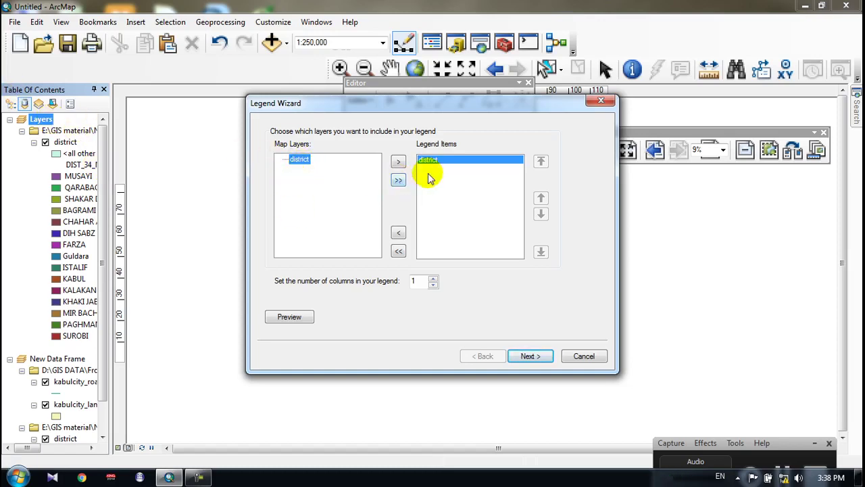
pyautogui.click(398, 250)
pyautogui.click(298, 160)
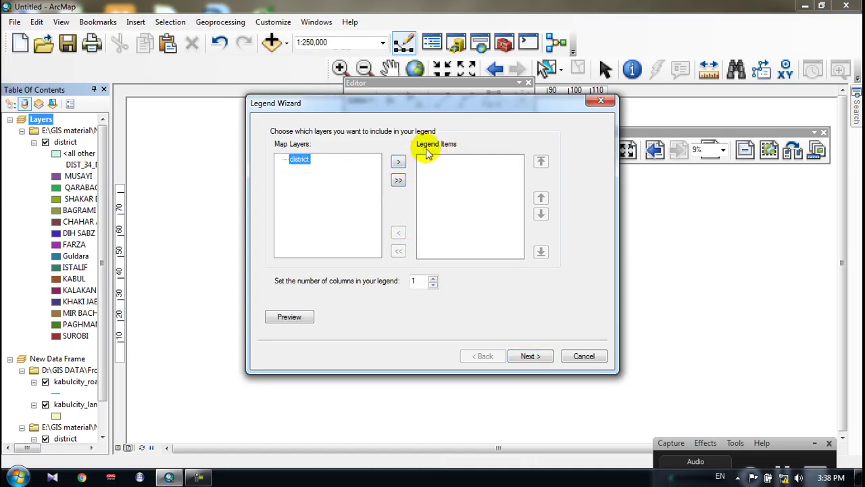
pyautogui.click(398, 162)
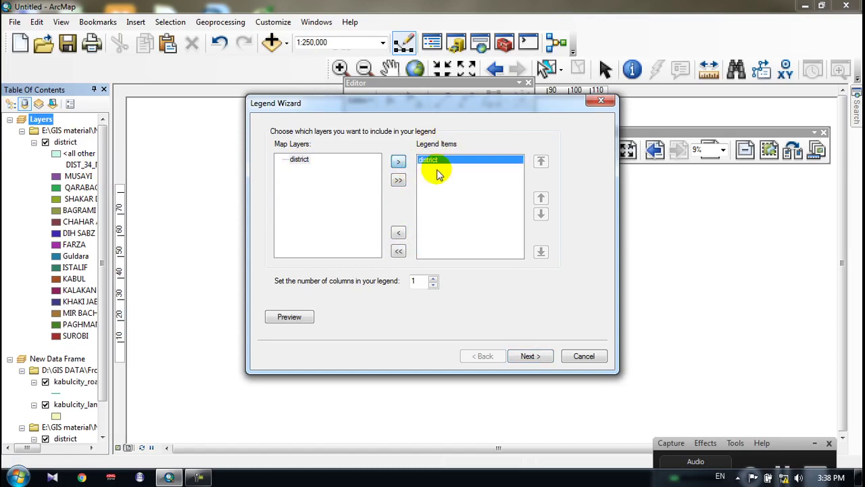
pyautogui.click(433, 278)
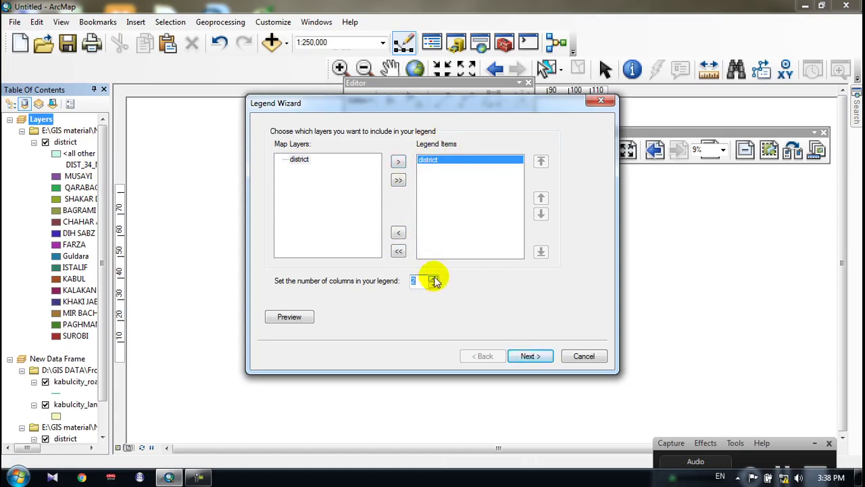
pyautogui.click(537, 357)
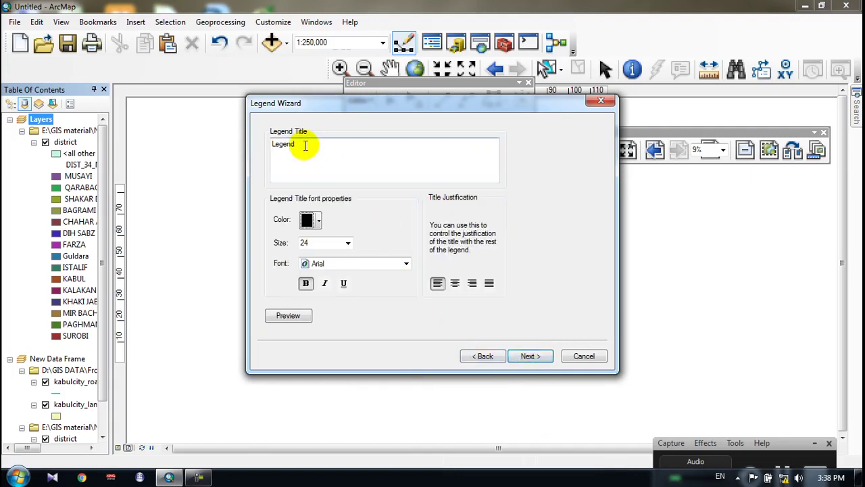
# Keep the legend title "Legend" in black, bold 24-point Arial with left justification.
pyautogui.moveTo(305, 145); pyautogui.dragTo(252, 142)
pyautogui.click(372, 167)
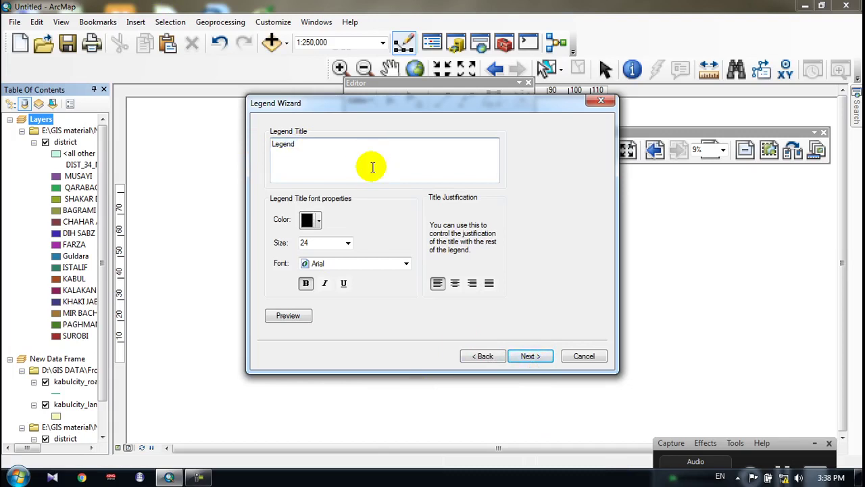
pyautogui.click(319, 218)
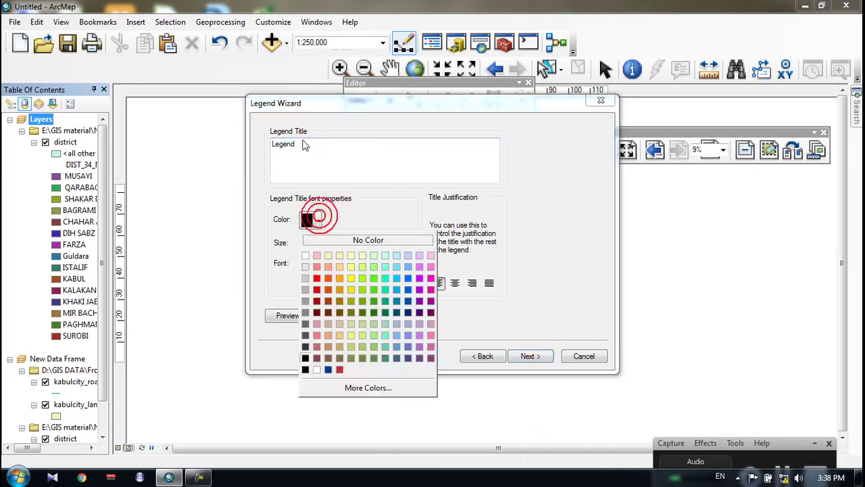
pyautogui.click(309, 161)
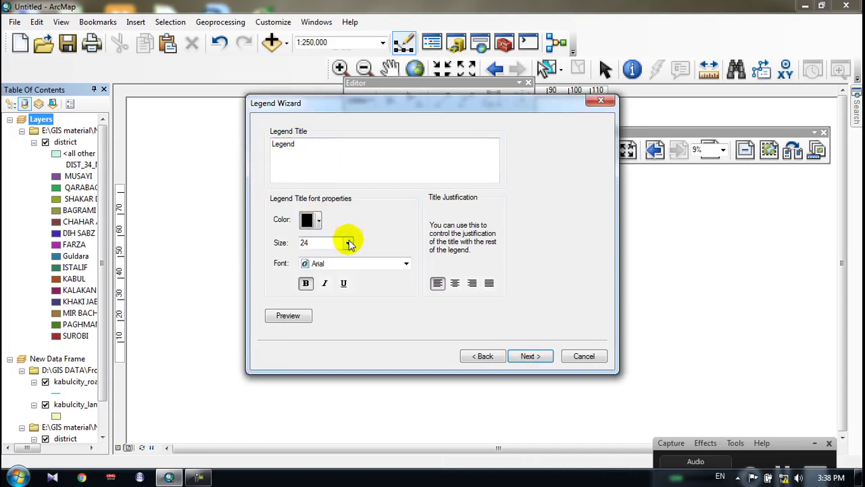
pyautogui.click(348, 243)
pyautogui.click(348, 243)
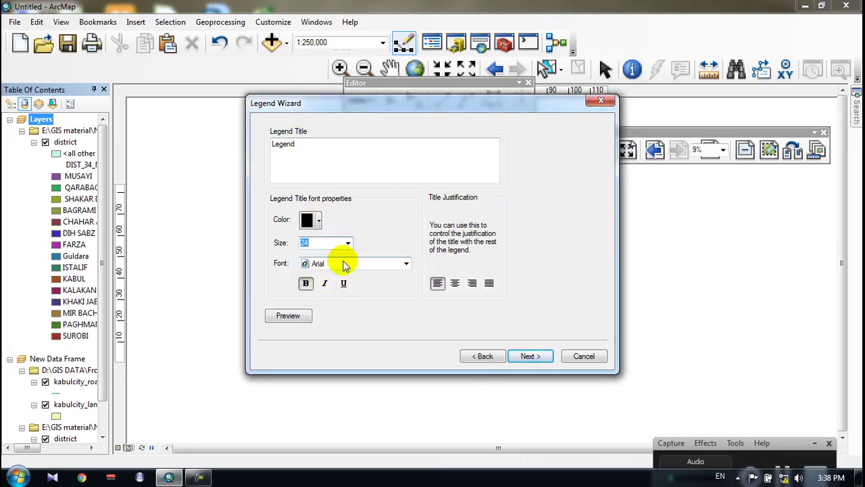
pyautogui.click(528, 357)
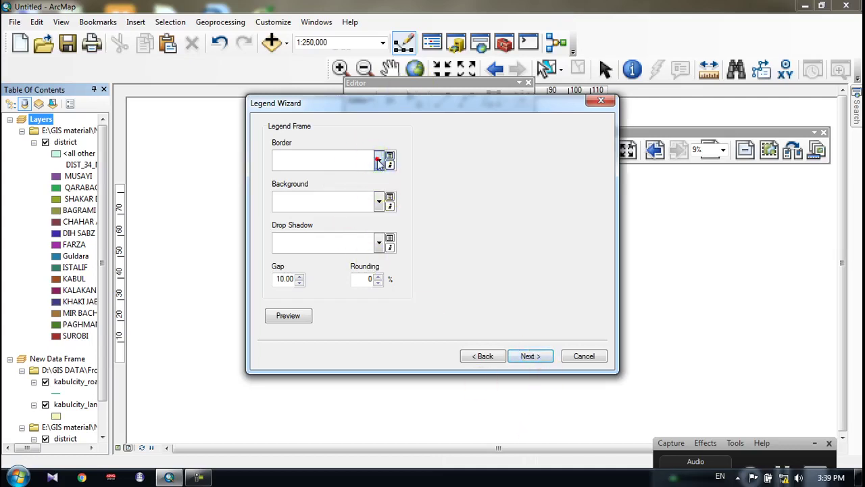
# Give the legend frame a double-line border, no background and a Leaf drop shadow.
pyautogui.click(379, 161)
pyautogui.click(314, 317)
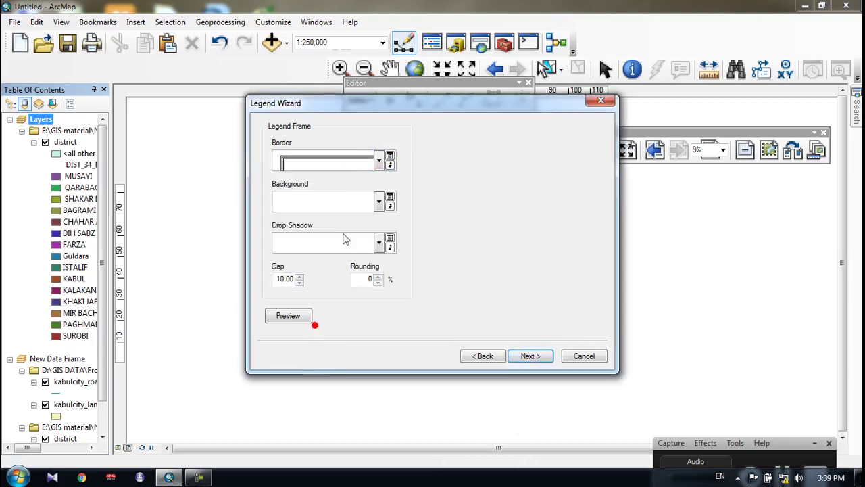
pyautogui.click(379, 203)
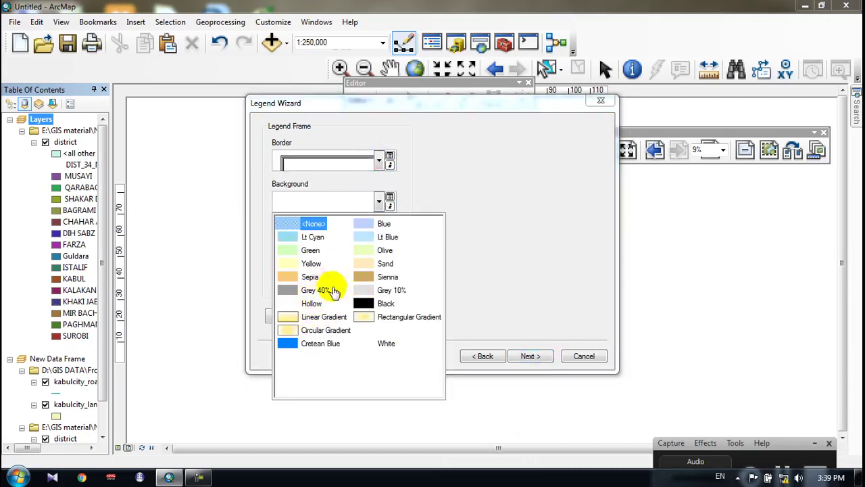
pyautogui.click(285, 222)
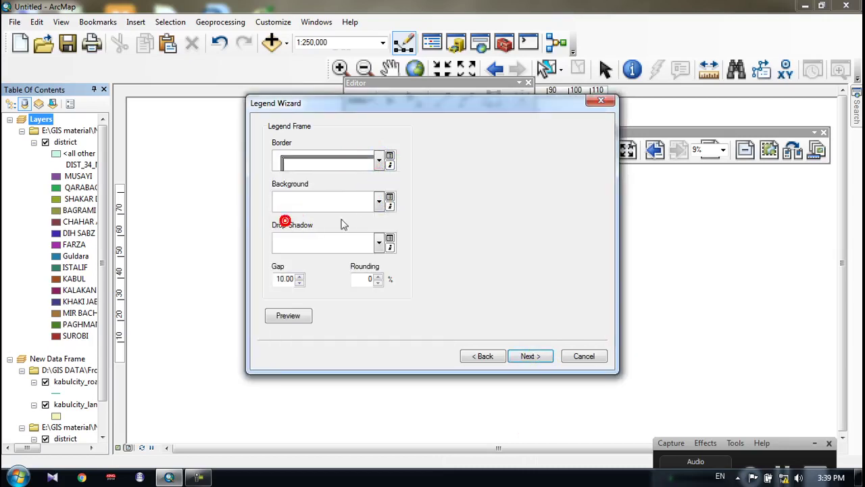
pyautogui.click(379, 244)
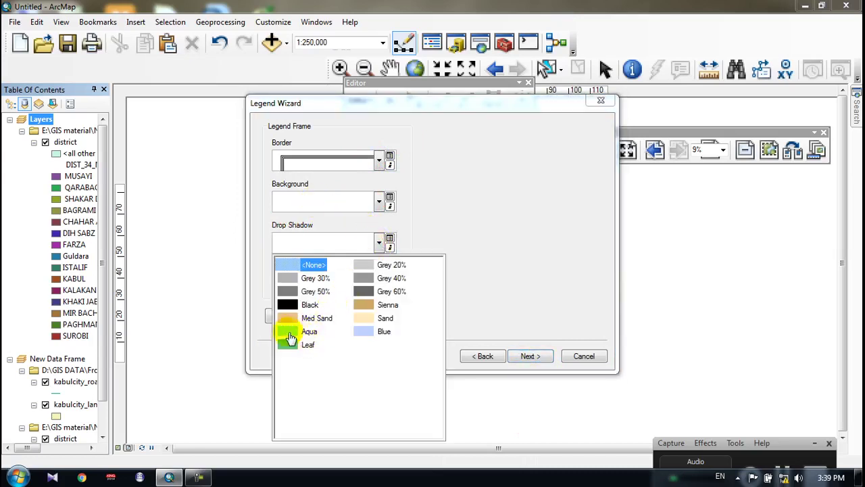
pyautogui.click(287, 346)
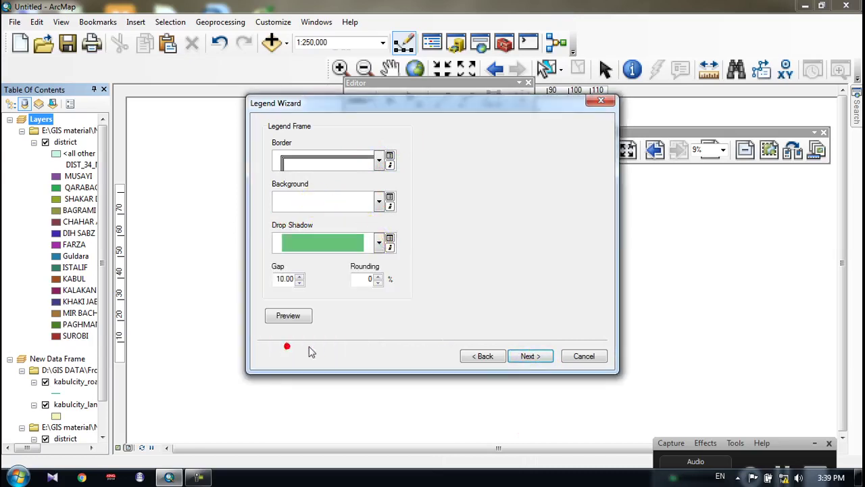
pyautogui.click(529, 358)
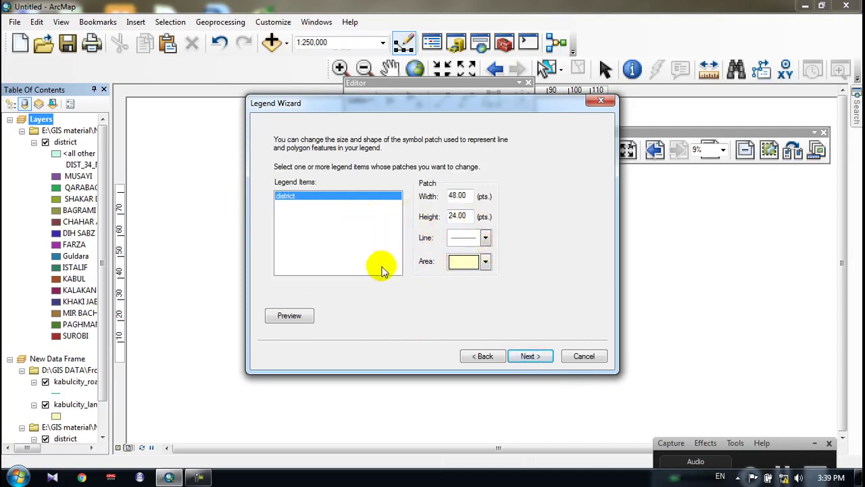
# Finish the legend with the default patch and spacing settings and place it beside the large district map frame's lower-left corner.
pyautogui.click(527, 356)
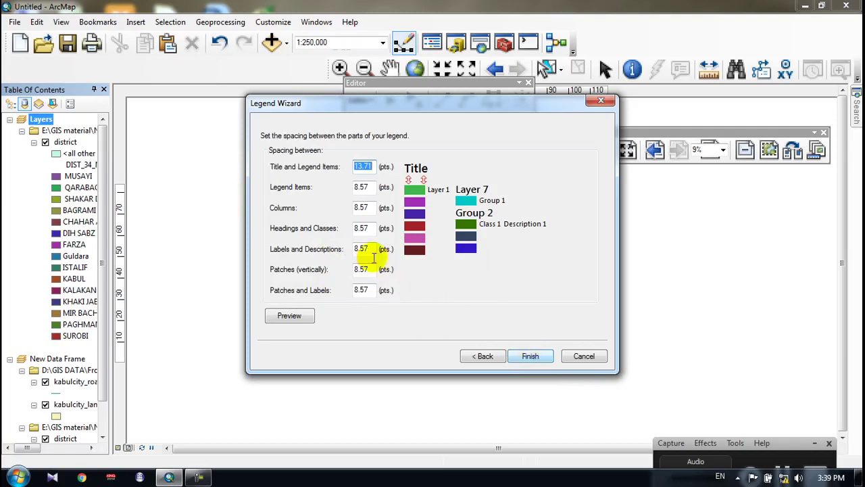
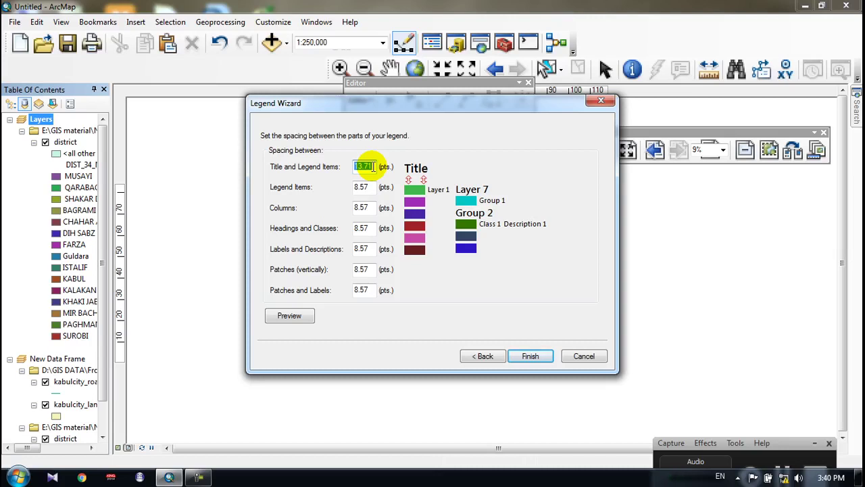
pyautogui.click(529, 356)
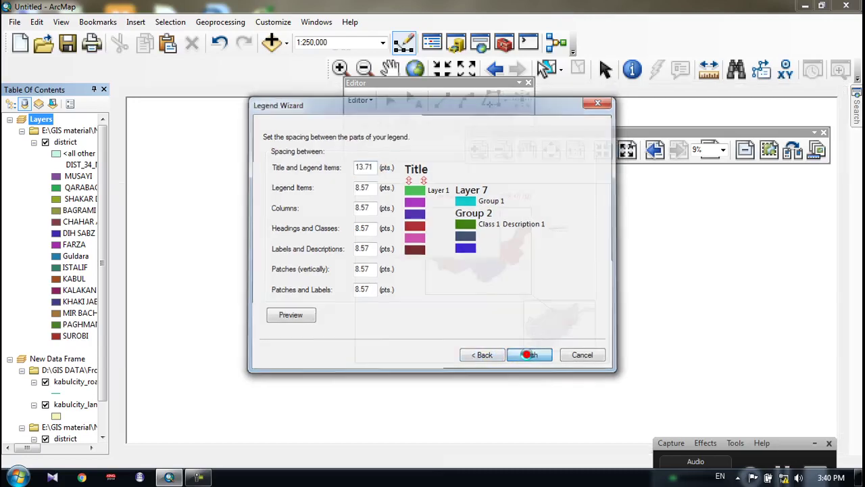
pyautogui.moveTo(525, 353); pyautogui.dragTo(415, 302)
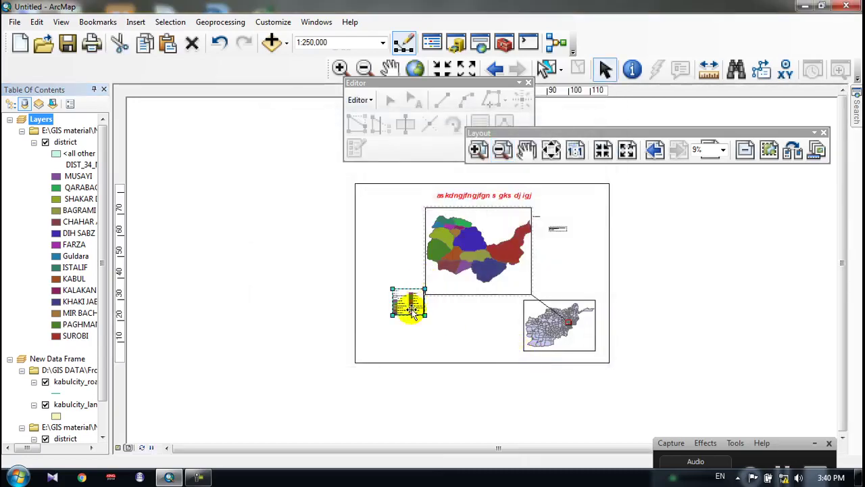
# Check the legend's entries, then move it between the coordinate system text and the small country map frame.
pyautogui.scroll(-5, 405, 299)
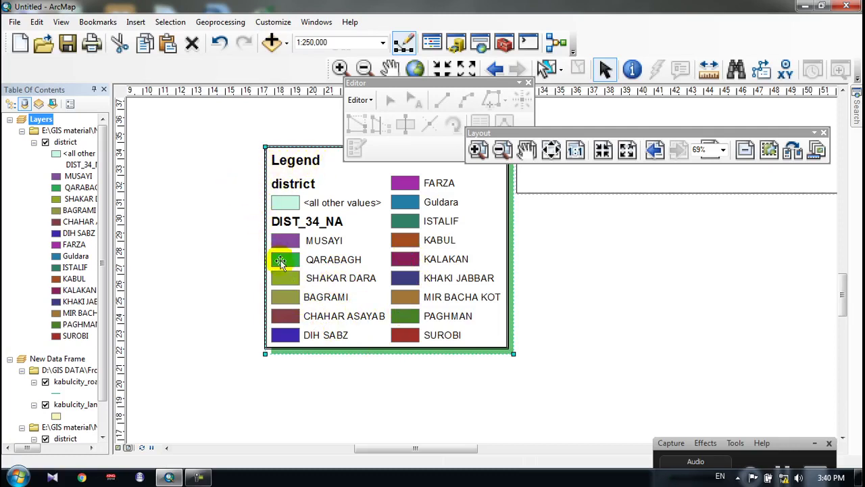
pyautogui.click(207, 177)
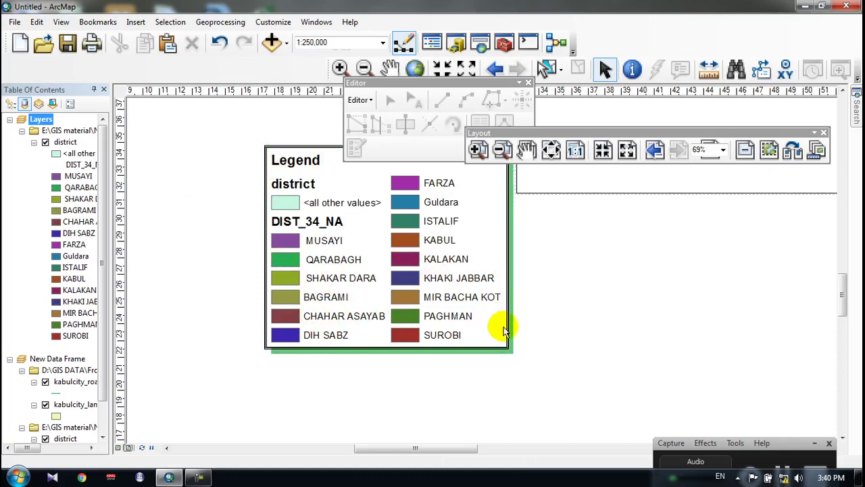
pyautogui.scroll(-4, 412, 338)
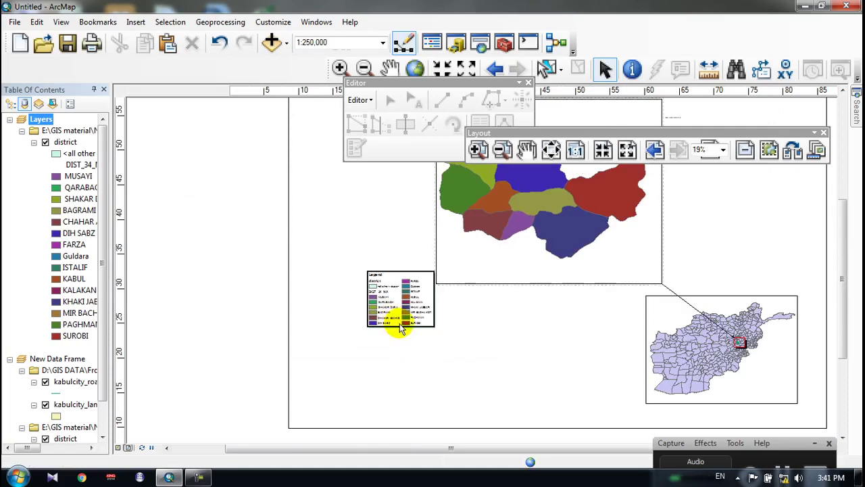
pyautogui.scroll(-1, 396, 309)
pyautogui.moveTo(395, 308); pyautogui.dragTo(618, 271)
pyautogui.moveTo(412, 440); pyautogui.dragTo(409, 460)
pyautogui.click(527, 149)
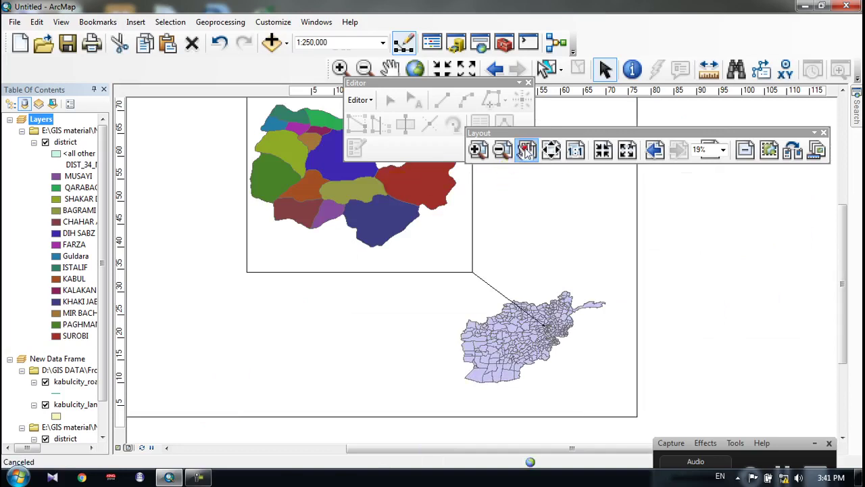
pyautogui.click(502, 149)
pyautogui.moveTo(519, 209); pyautogui.dragTo(458, 307)
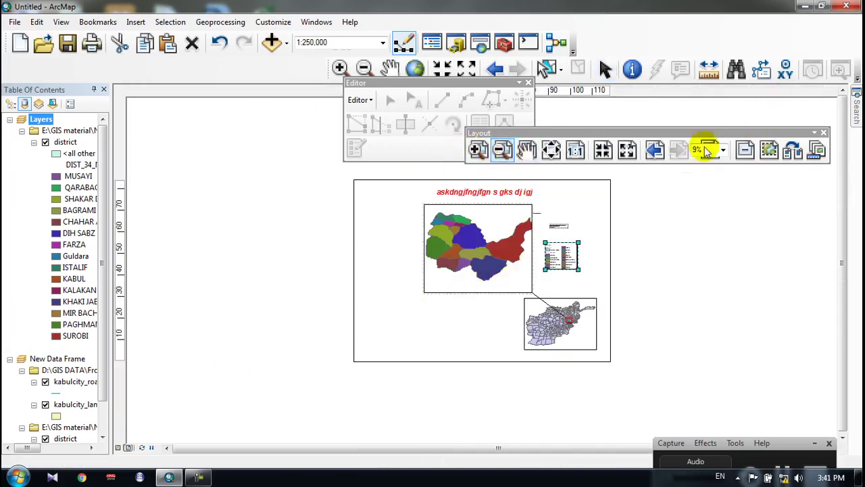
# Move the legend up to the page's top edge, above the coordinate system text.
pyautogui.click(526, 153)
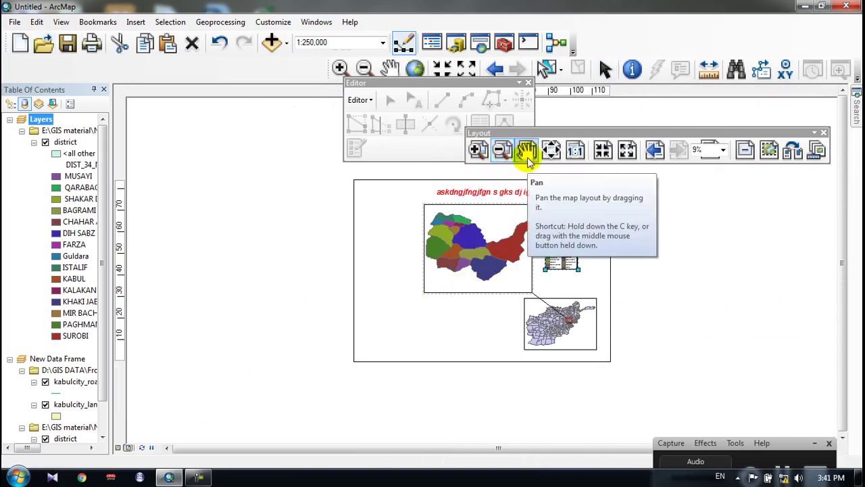
pyautogui.click(605, 69)
pyautogui.moveTo(561, 240); pyautogui.dragTo(558, 225)
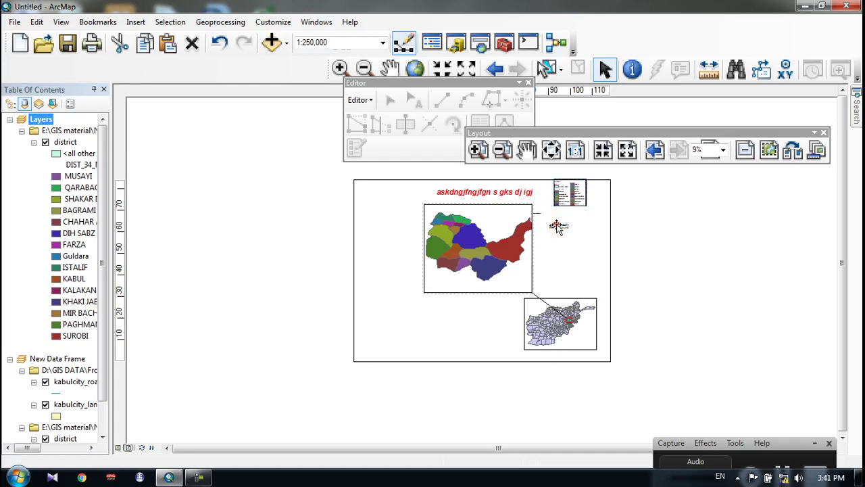
# Move the coordinate system text down to just above the country map frame and the legend to the page's right edge.
pyautogui.doubleClick(556, 226)
pyautogui.click(541, 113)
pyautogui.click(557, 226)
pyautogui.click(567, 194)
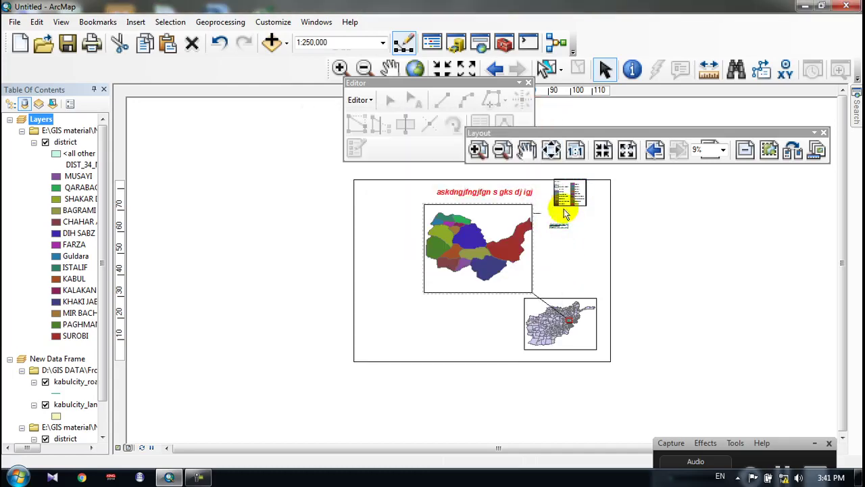
pyautogui.moveTo(567, 195); pyautogui.dragTo(592, 235)
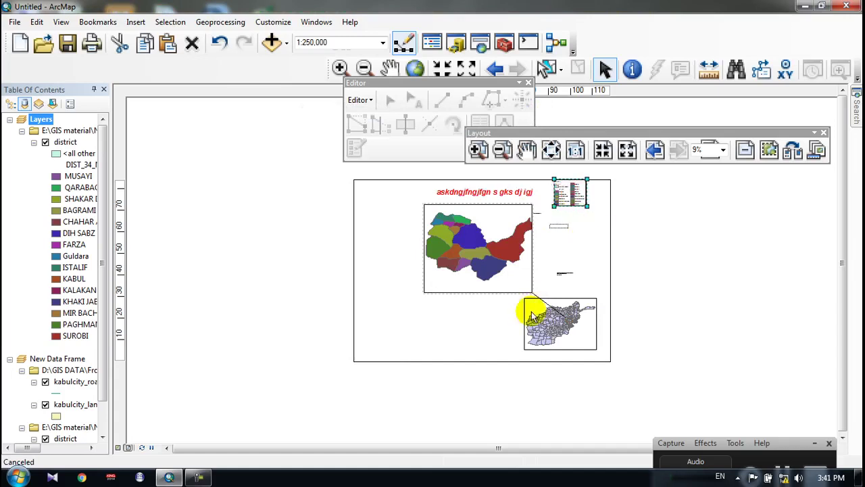
# Delete the coordinate system text above the country map frame and the empty neatline box it was moved out of.
pyautogui.click(562, 274)
pyautogui.click(562, 275)
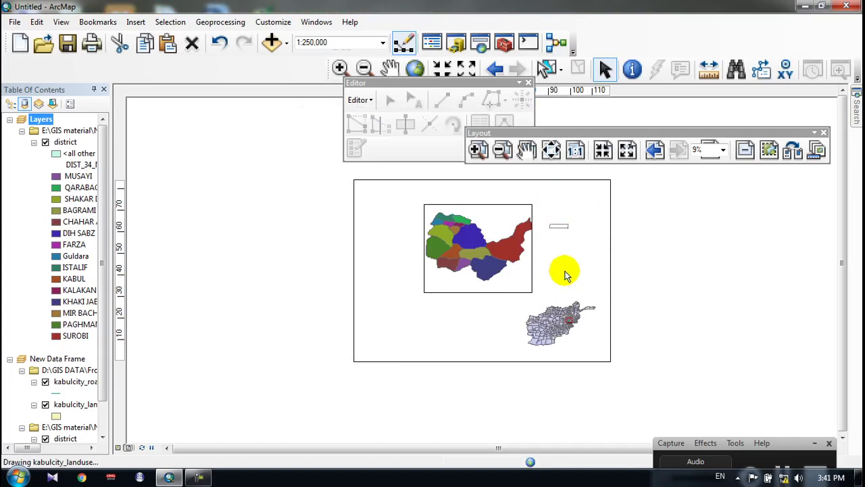
pyautogui.click(559, 226)
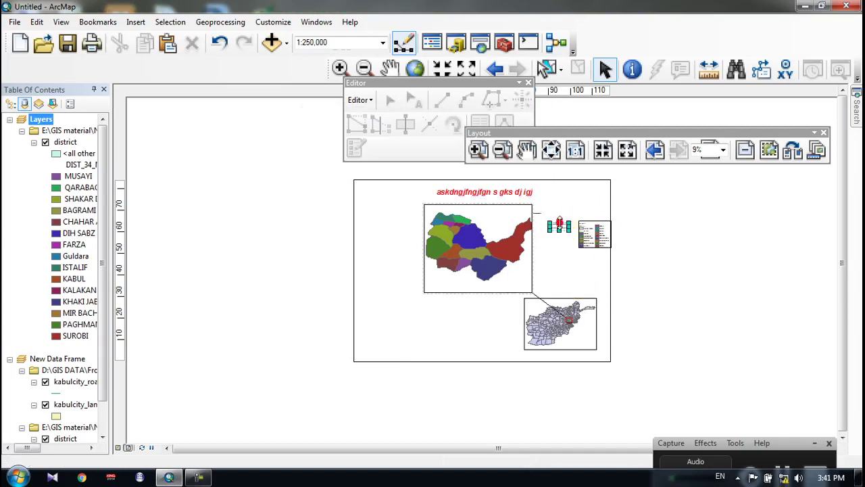
pyautogui.press('Delete')
# Check the legend's general properties without changing them, then move the legend beside the large district map frame.
pyautogui.doubleClick(596, 239)
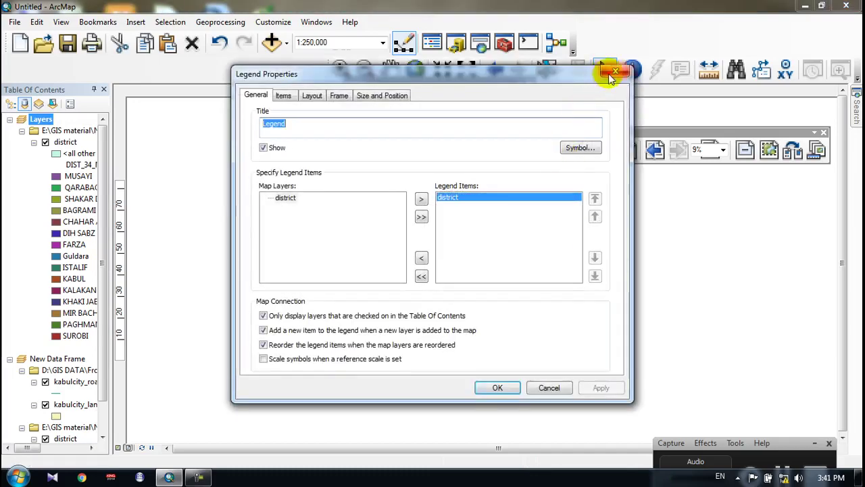
pyautogui.click(612, 73)
pyautogui.moveTo(593, 235); pyautogui.dragTo(550, 222)
# Enlarge the legend from its lower-right corner until it fills most of the width between the district map frame and the page edge.
pyautogui.scroll(-3, 550, 226)
pyautogui.scroll(-2, 554, 240)
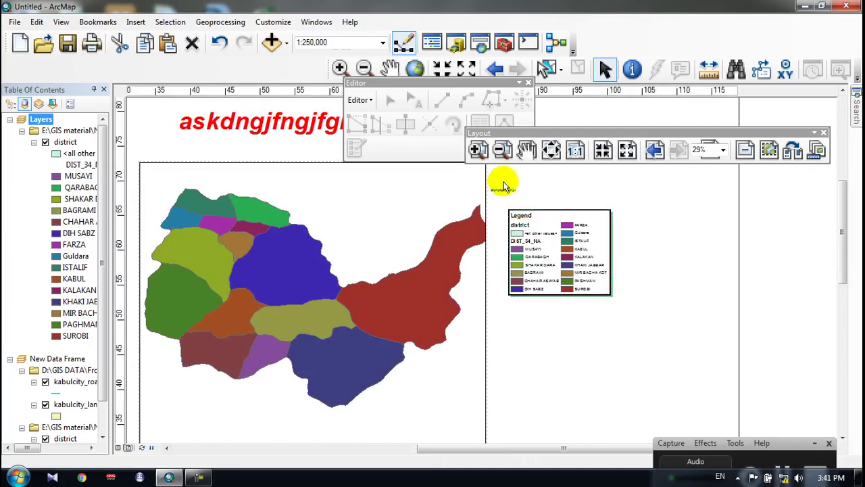
pyautogui.click(545, 246)
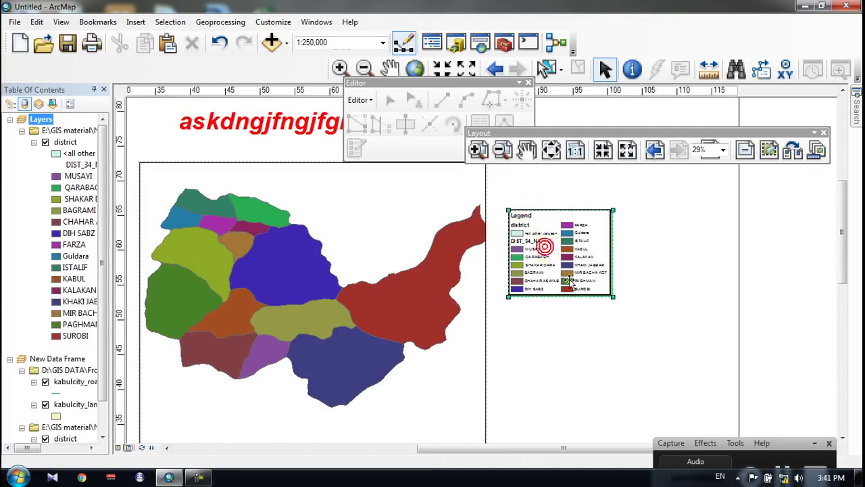
pyautogui.click(611, 295)
pyautogui.moveTo(627, 412); pyautogui.dragTo(680, 380)
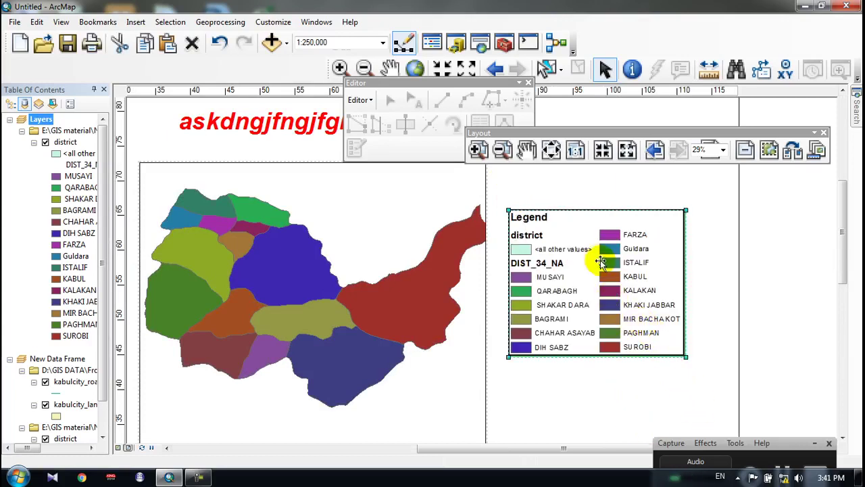
pyautogui.scroll(1, 351, 285)
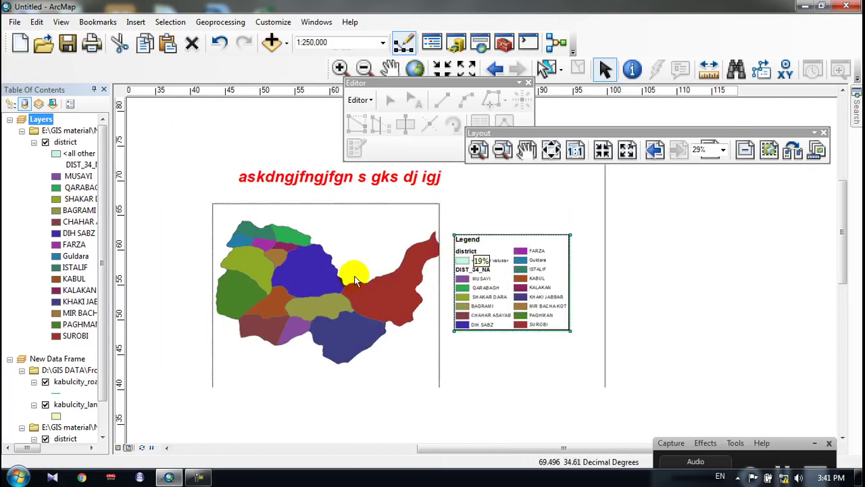
# Start inserting another map element on the layout.
pyautogui.click(135, 22)
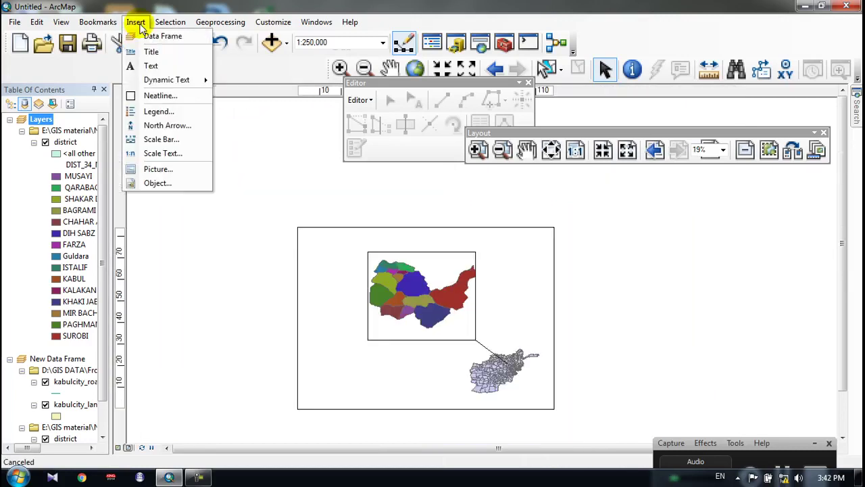